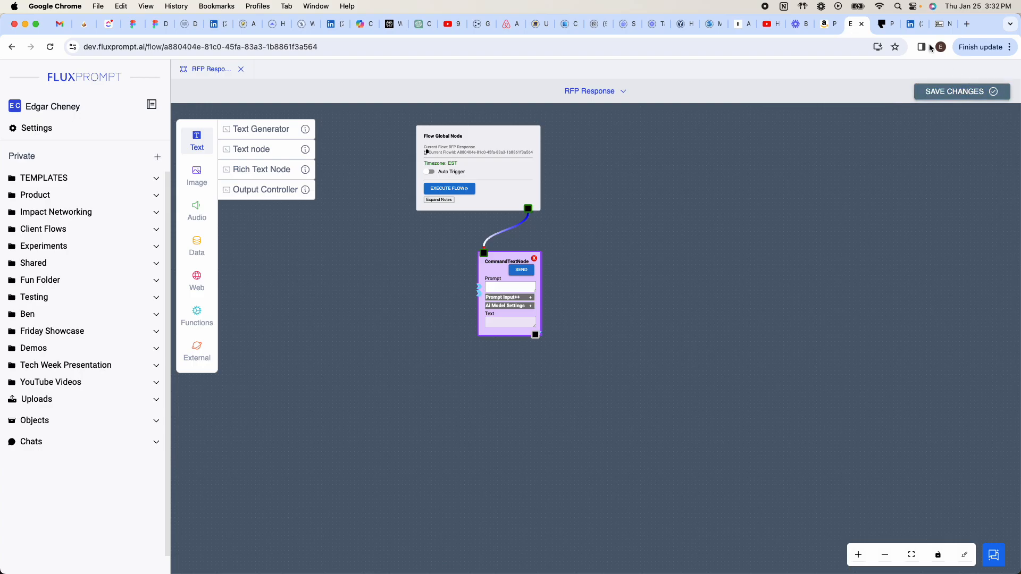
Step: Look over the Podium and NoGood company websites and return to the RFP Response flow in FluxPrompt
{"action": "left_click", "coordinate": [885, 24]}
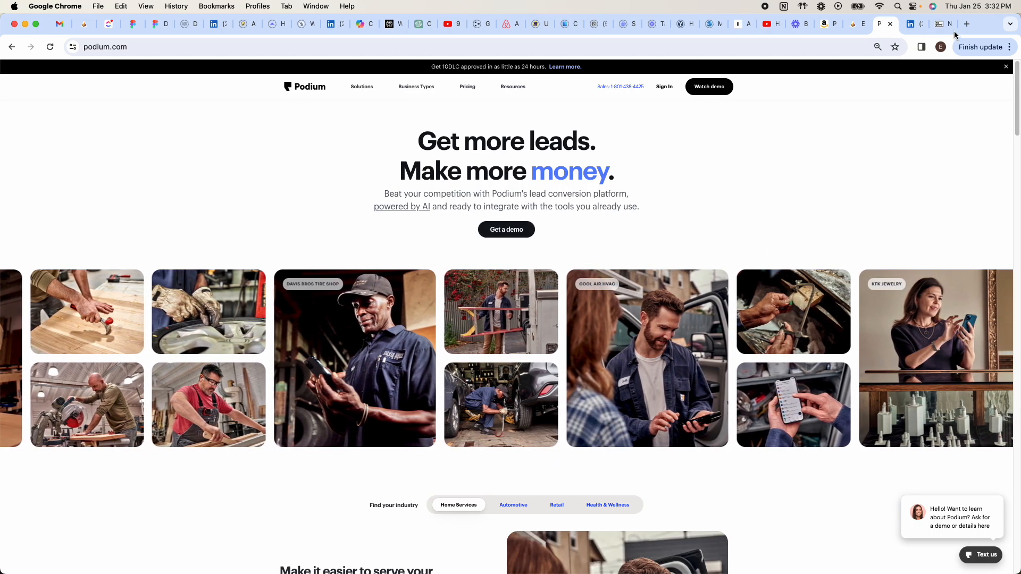
{"action": "left_click", "coordinate": [940, 24]}
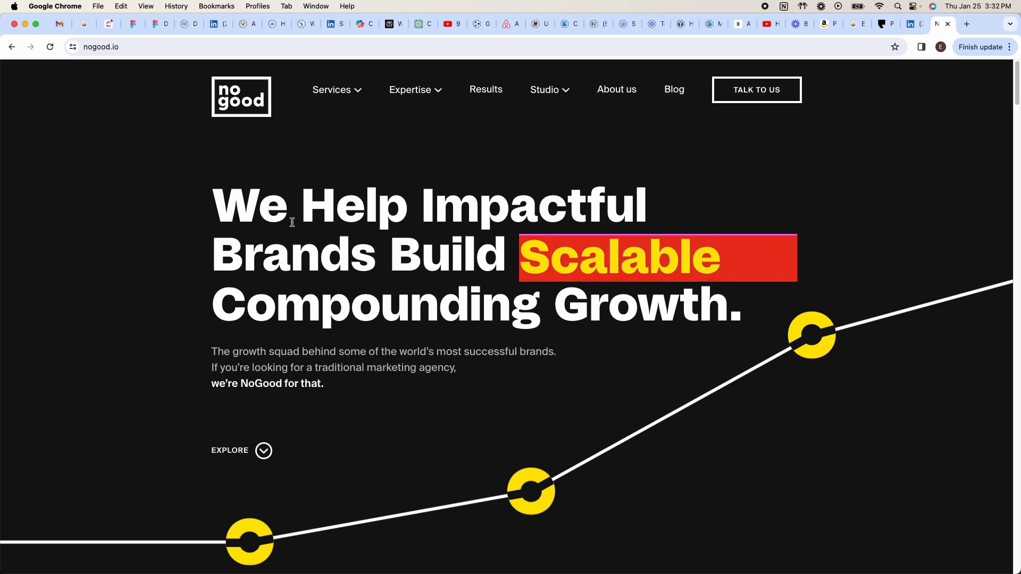
{"action": "scroll", "coordinate": [322, 330], "scroll_direction": "down", "scroll_amount": 5}
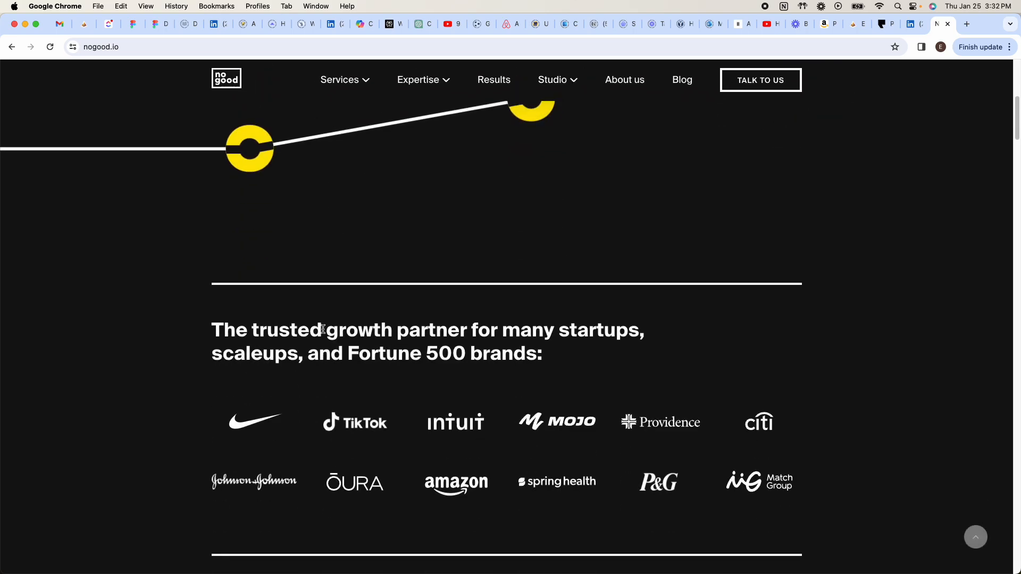
{"action": "scroll", "coordinate": [323, 330], "scroll_direction": "up", "scroll_amount": 5}
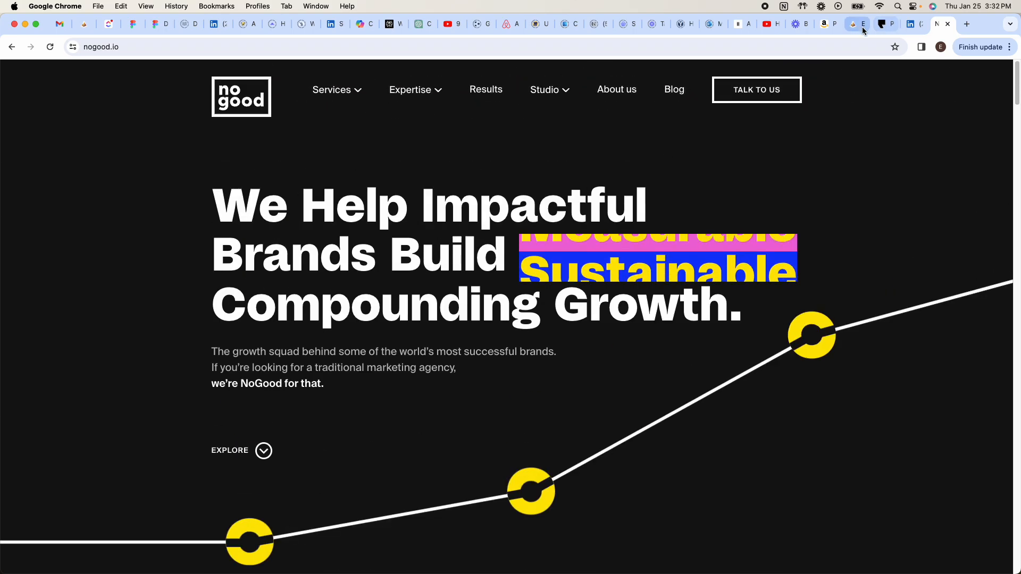
{"action": "left_click", "coordinate": [861, 28]}
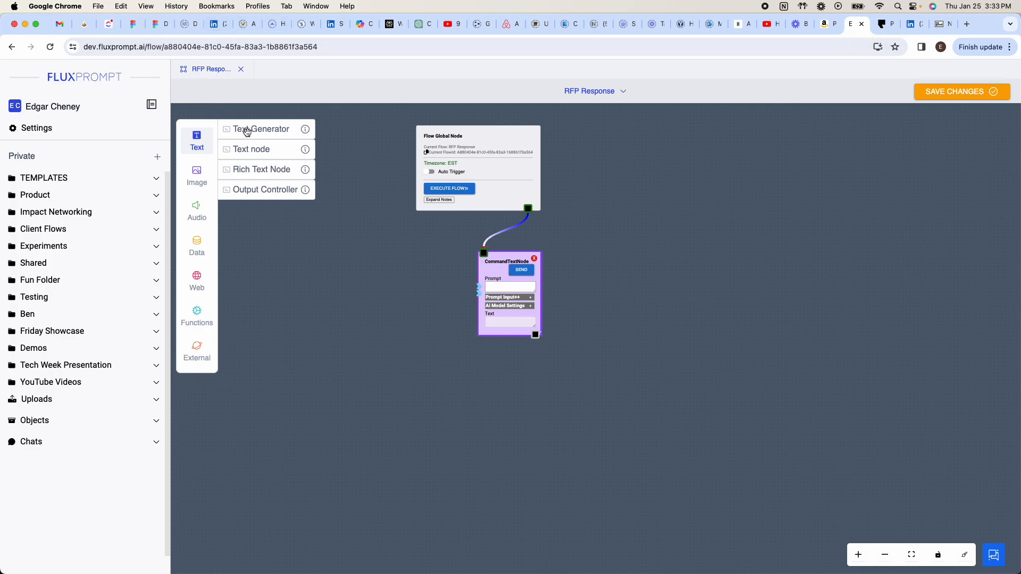
Step: Add a Text node to the canvas beside the CommandTextNode and rename it "Podium RFP"
{"action": "left_click", "coordinate": [197, 147]}
{"action": "left_click", "coordinate": [197, 146]}
{"action": "left_click_drag", "start_coordinate": [240, 149], "coordinate": [319, 275]}
{"action": "left_click_drag", "start_coordinate": [371, 308], "coordinate": [374, 281]}
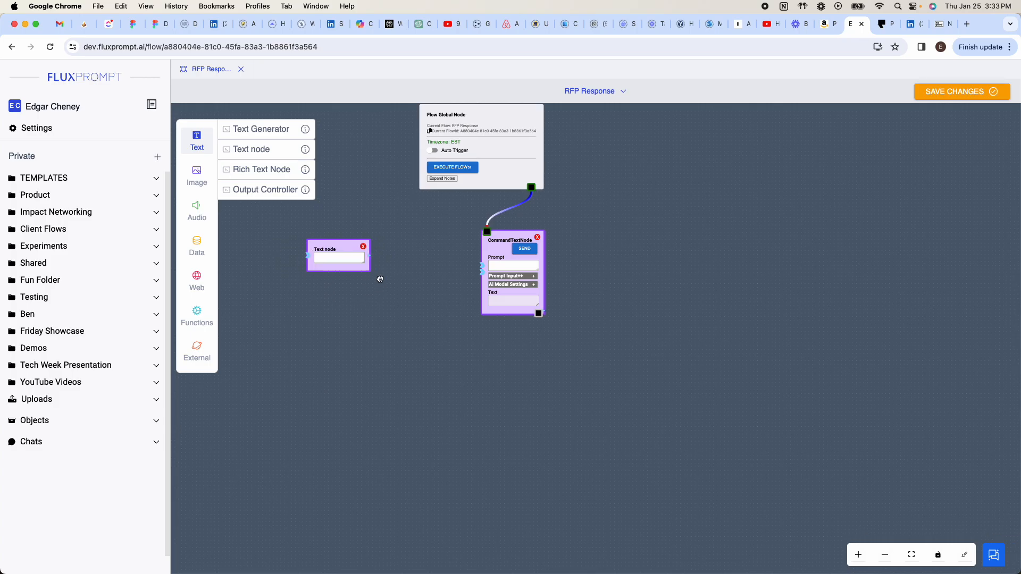
{"action": "double_click", "coordinate": [335, 244]}
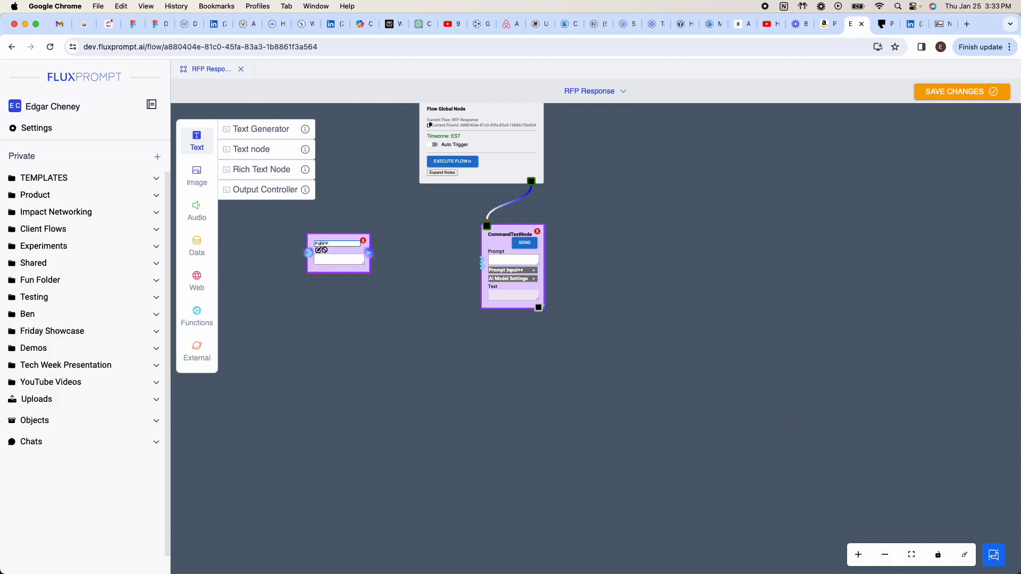
{"action": "left_click", "coordinate": [319, 250]}
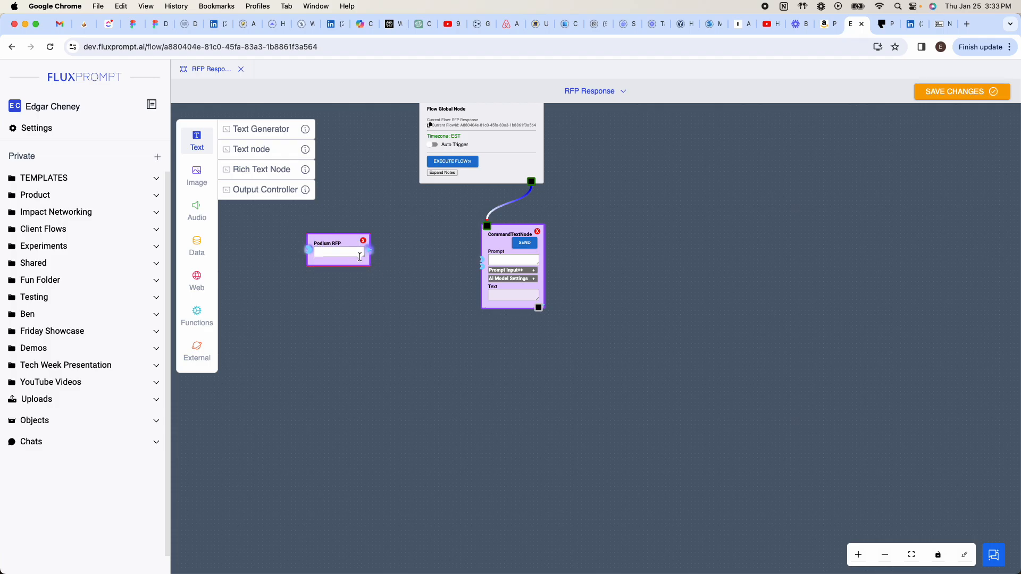
Step: Enlarge the Podium RFP node and paste the copied Podium Corporation request for proposal into it
{"action": "left_click_drag", "start_coordinate": [365, 258], "coordinate": [437, 454]}
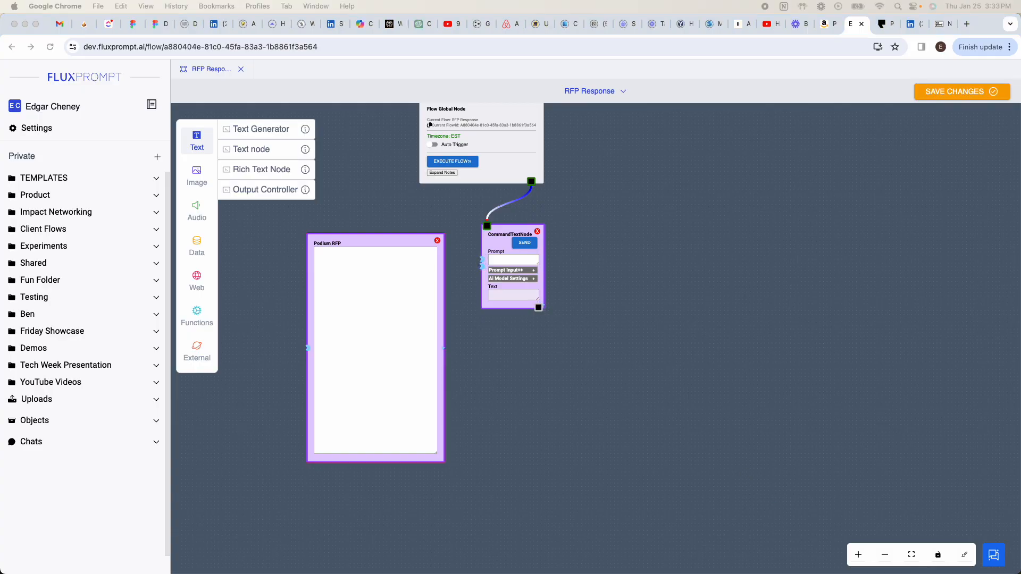
{"action": "left_click", "coordinate": [345, 262]}
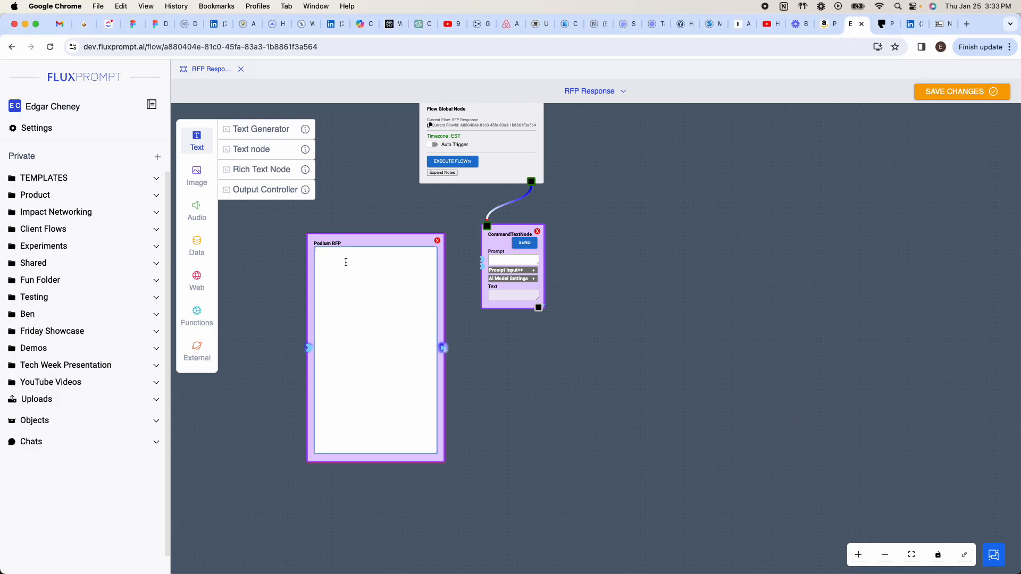
{"action": "key", "text": "super+v"}
{"action": "left_click_drag", "start_coordinate": [380, 241], "coordinate": [373, 236]}
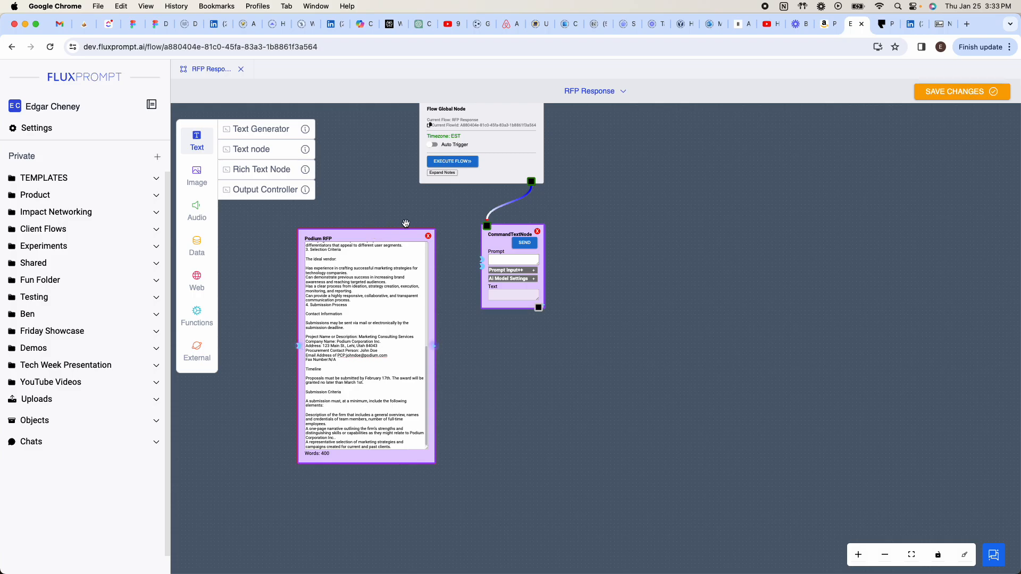
Step: Add a Text Generator node below the CommandTextNode and connect the Podium RFP node's output to its Content input
{"action": "left_click_drag", "start_coordinate": [456, 299], "coordinate": [445, 278]}
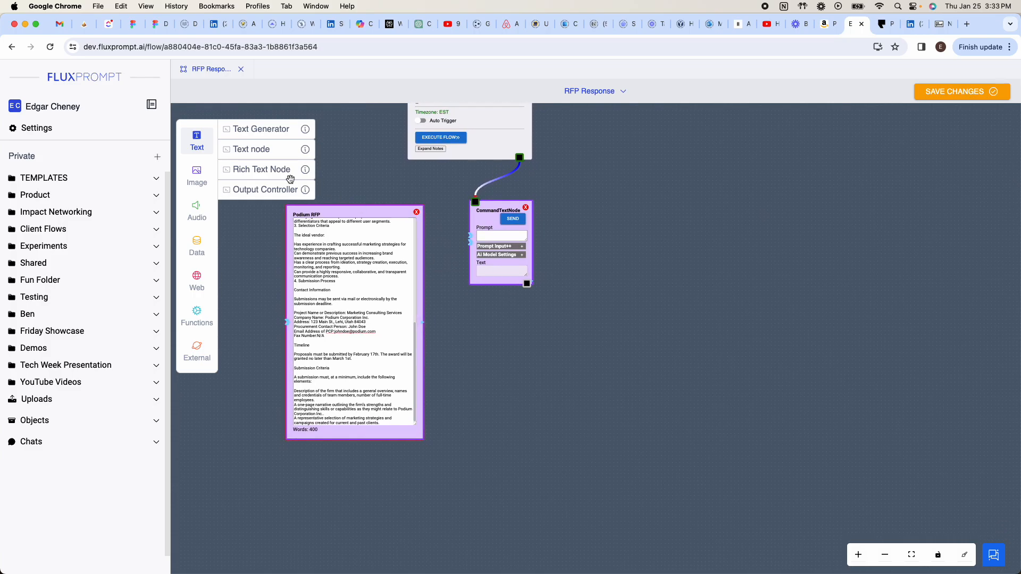
{"action": "left_click_drag", "start_coordinate": [457, 315], "coordinate": [425, 228]}
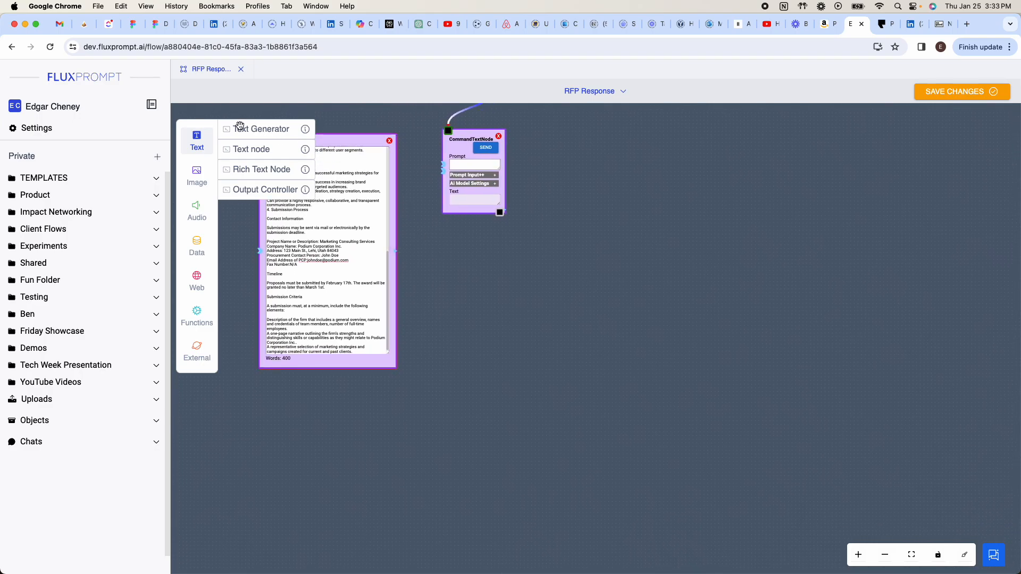
{"action": "left_click_drag", "start_coordinate": [253, 132], "coordinate": [476, 267]}
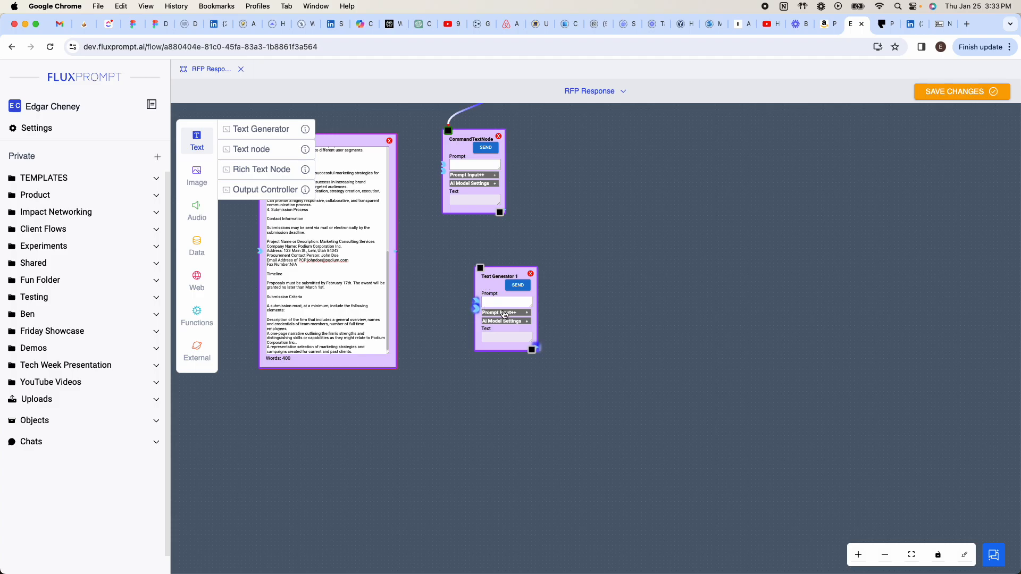
{"action": "left_click", "coordinate": [526, 313]}
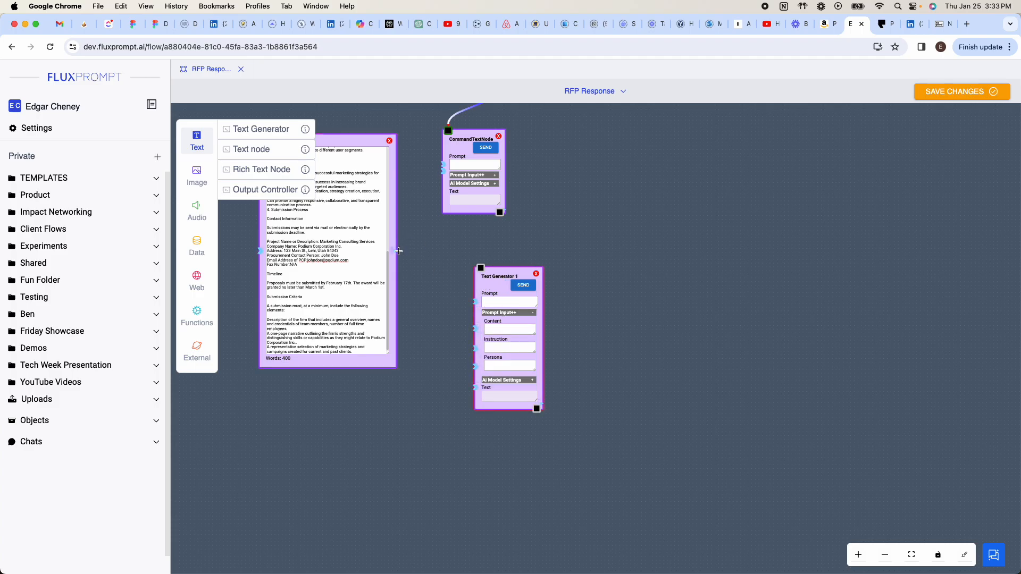
{"action": "left_click_drag", "start_coordinate": [396, 251], "coordinate": [475, 327]}
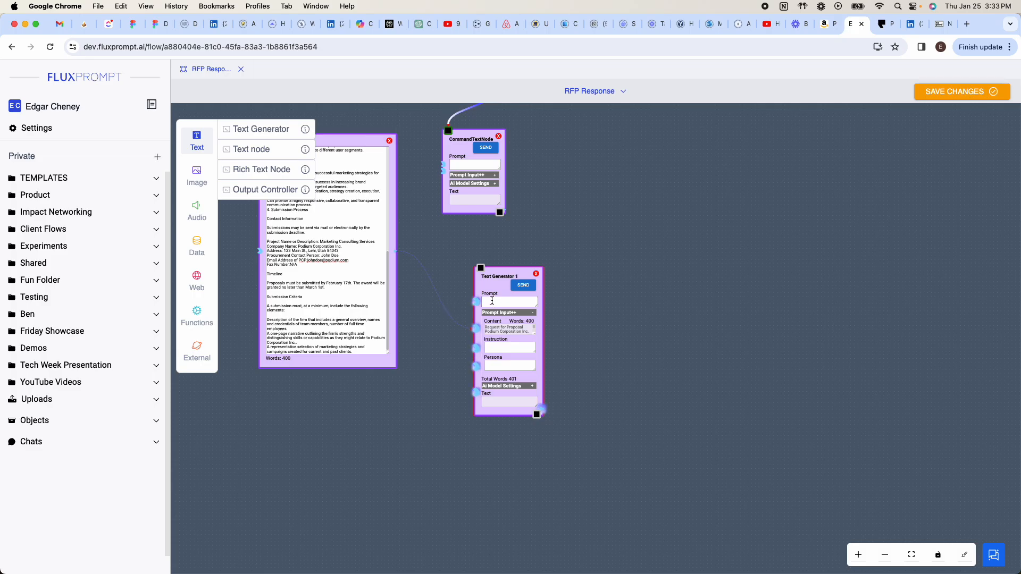
Step: Expand the new Text Generator's AI model settings and set its model to gpt-4
{"action": "left_click_drag", "start_coordinate": [496, 284], "coordinate": [474, 284]}
{"action": "scroll", "coordinate": [467, 279], "scroll_direction": "up", "scroll_amount": 3}
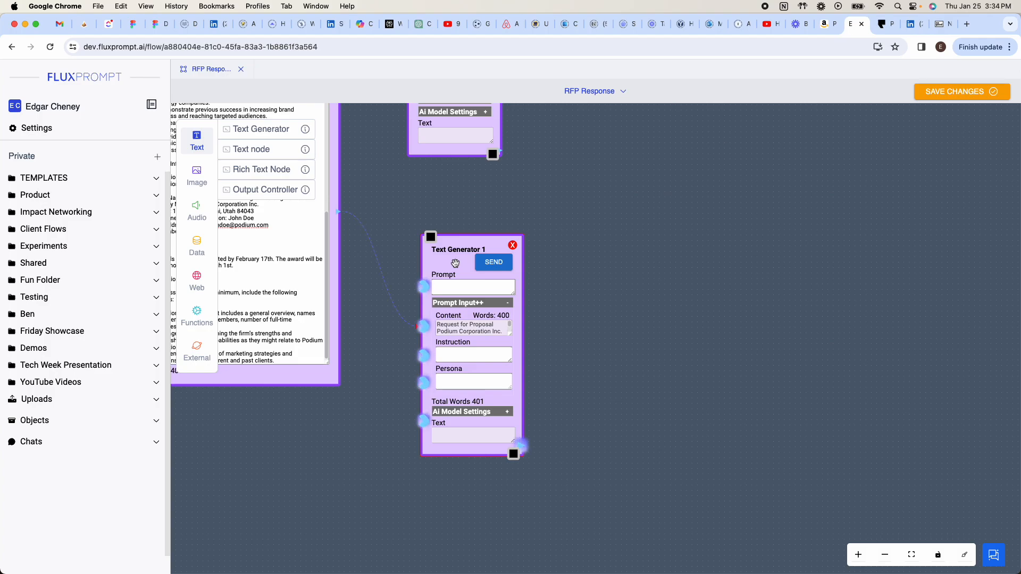
{"action": "left_click", "coordinate": [508, 413]}
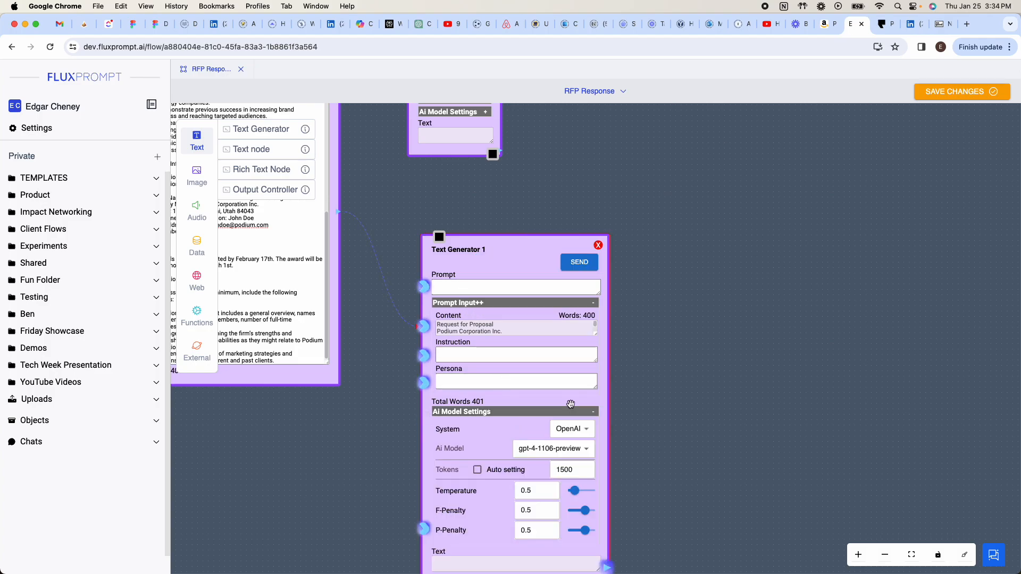
{"action": "left_click_drag", "start_coordinate": [649, 388], "coordinate": [650, 326]}
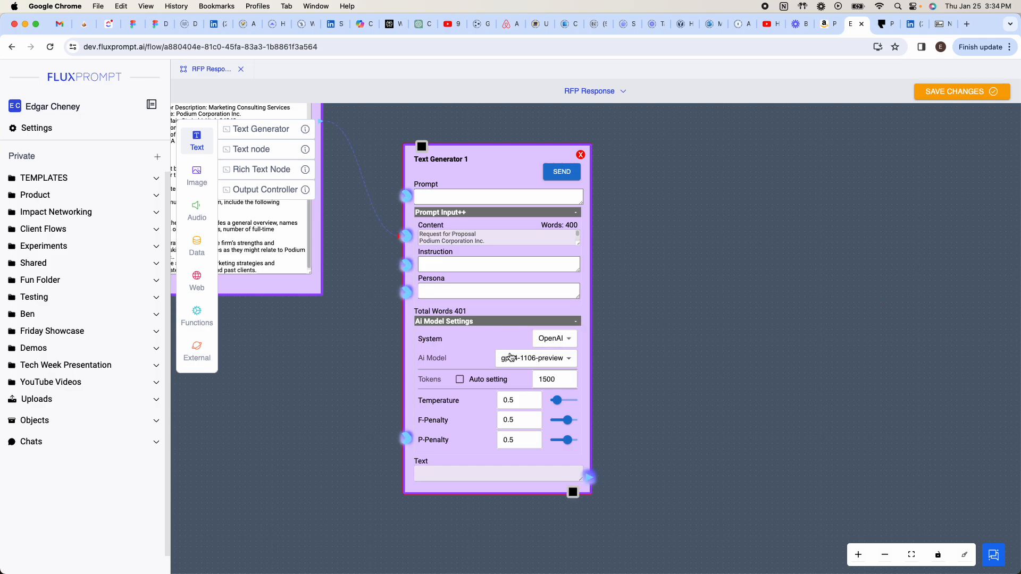
{"action": "left_click", "coordinate": [558, 360]}
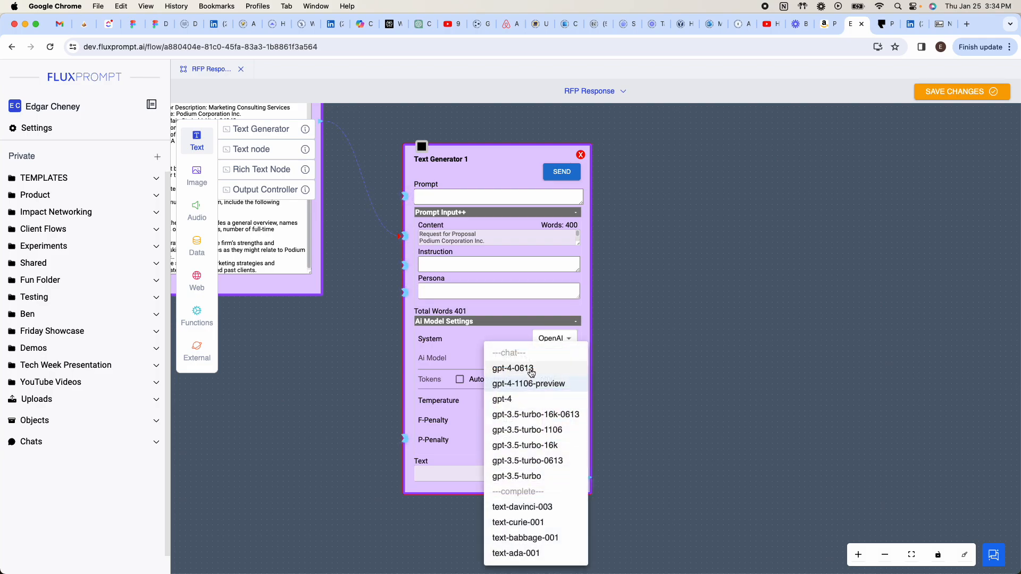
{"action": "left_click", "coordinate": [509, 400]}
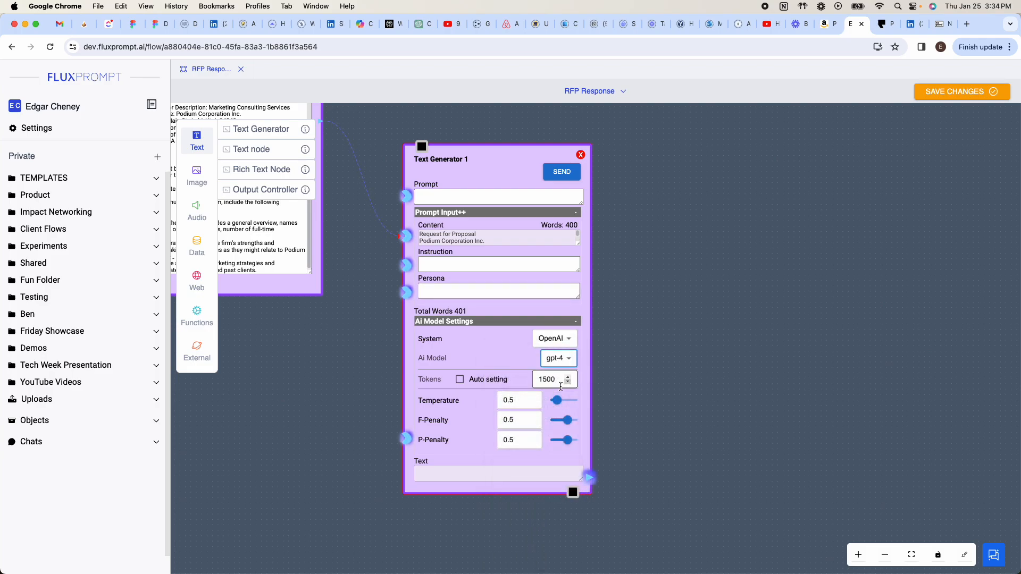
Step: Enter "Write me an RFP Response for the following RFP." as the Text Generator's prompt
{"action": "left_click_drag", "start_coordinate": [632, 317], "coordinate": [727, 430]}
{"action": "left_click", "coordinate": [575, 375]}
{"action": "left_click", "coordinate": [624, 351]}
{"action": "left_click", "coordinate": [558, 340]}
{"action": "type", "text": "Write me an RFP"}
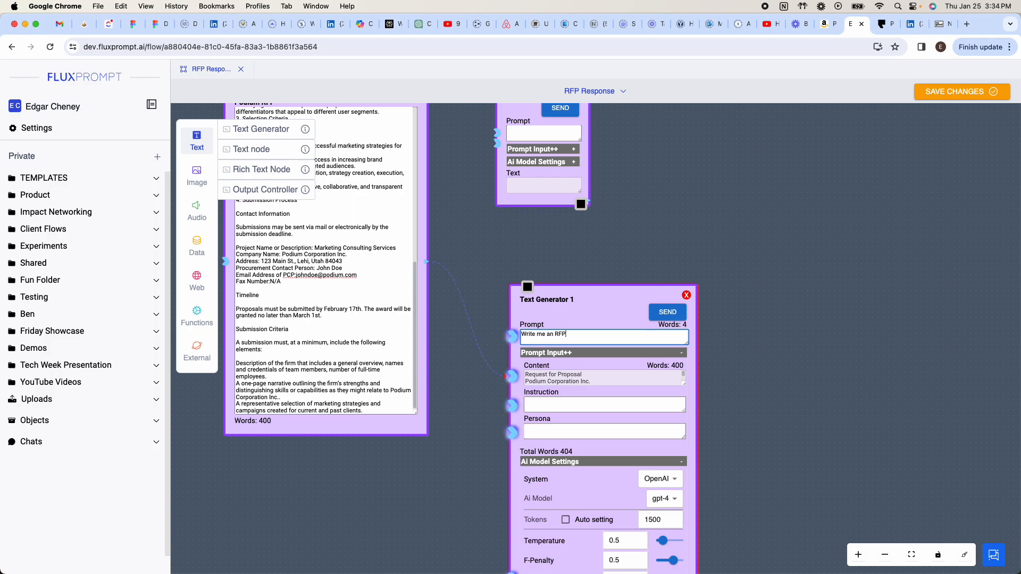
{"action": "type", "text": " Re"}
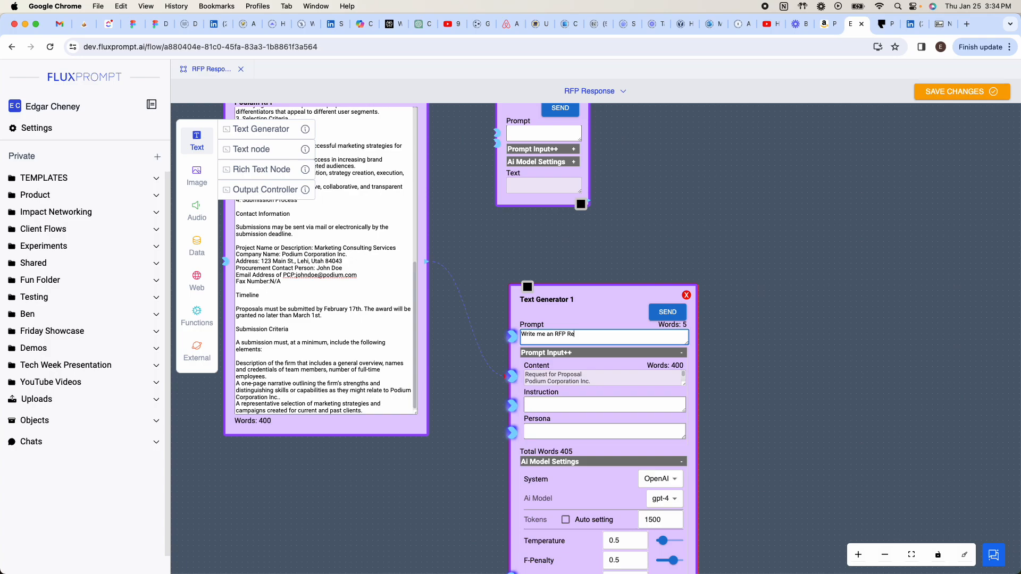
{"action": "type", "text": "sponse for the following RFP"}
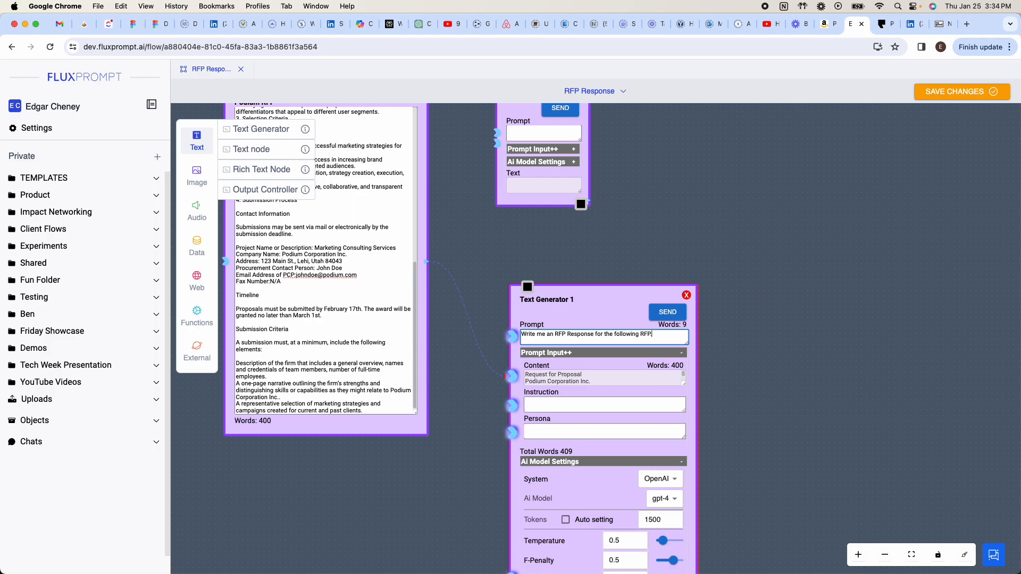
Step: Set the Text Generator's persona to "You are a marketer at the "NoGood" Marketing agency." and run the node
{"action": "left_click", "coordinate": [546, 433]}
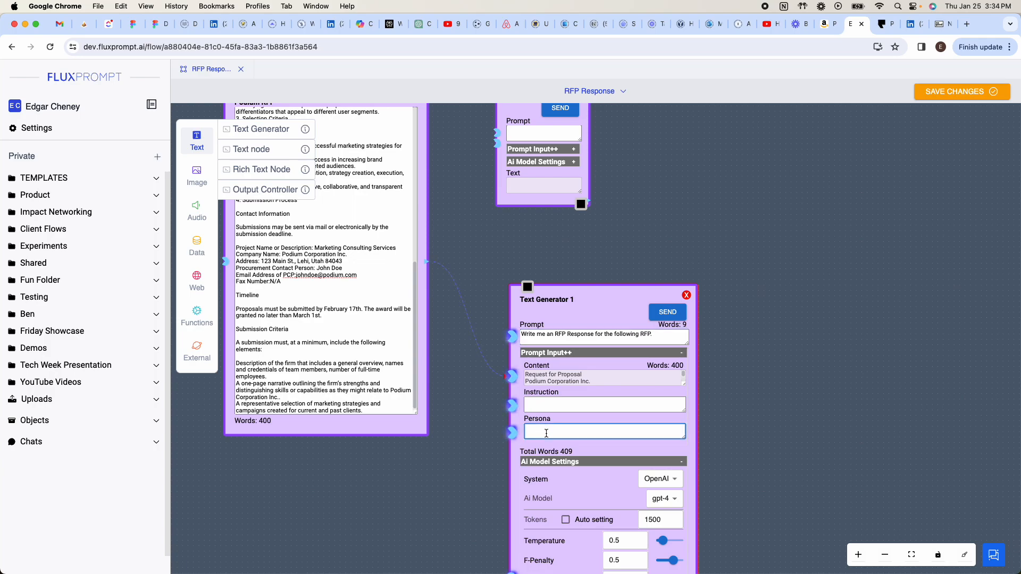
{"action": "type", "text": "Yo"}
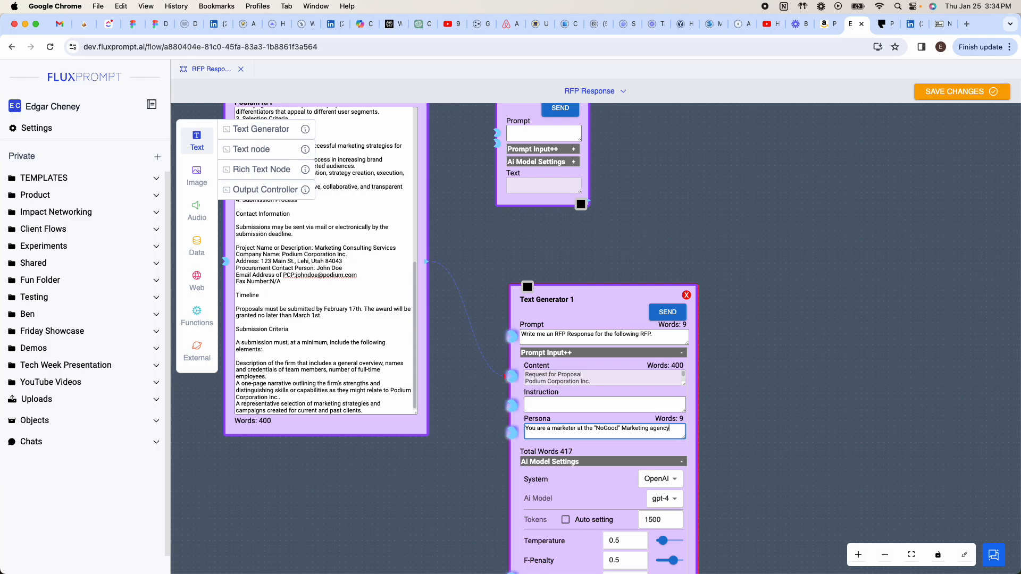
{"action": "left_click", "coordinate": [668, 314]}
Step: Shift the running Text Generator node slightly and rename it "Normal GPT Response"
{"action": "left_click_drag", "start_coordinate": [741, 260], "coordinate": [704, 319]}
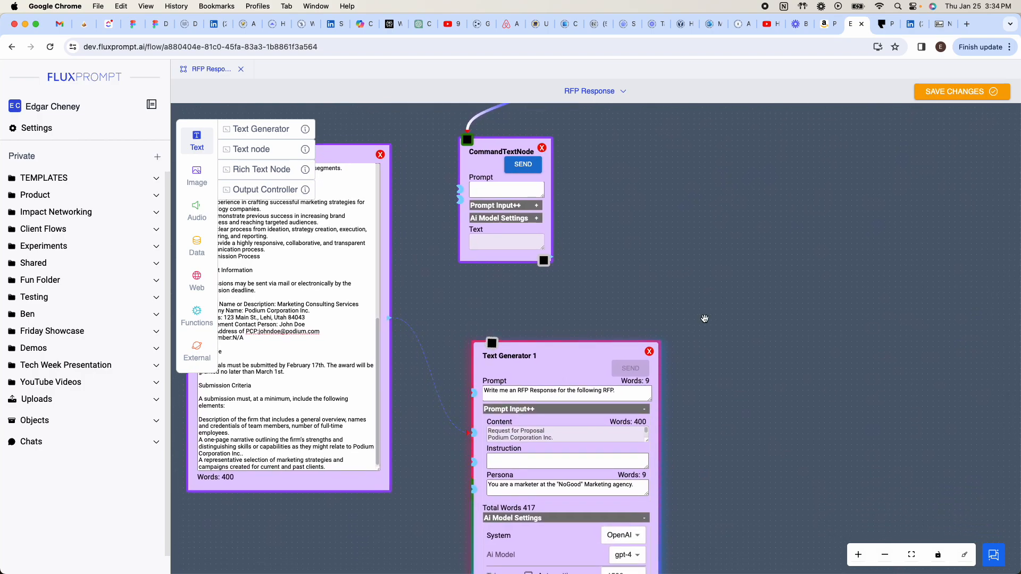
{"action": "left_click_drag", "start_coordinate": [566, 359], "coordinate": [559, 353]}
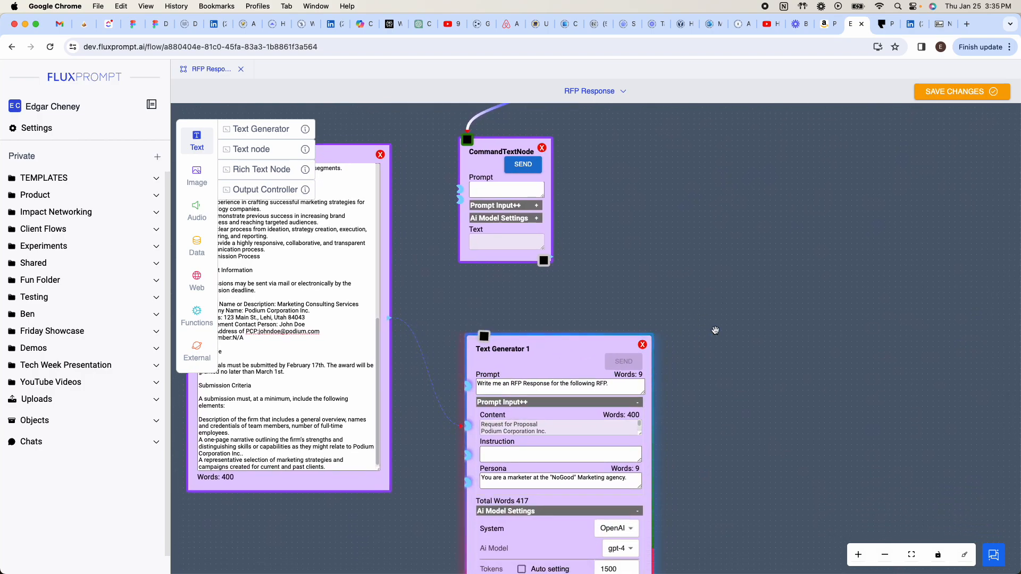
{"action": "double_click", "coordinate": [514, 349]}
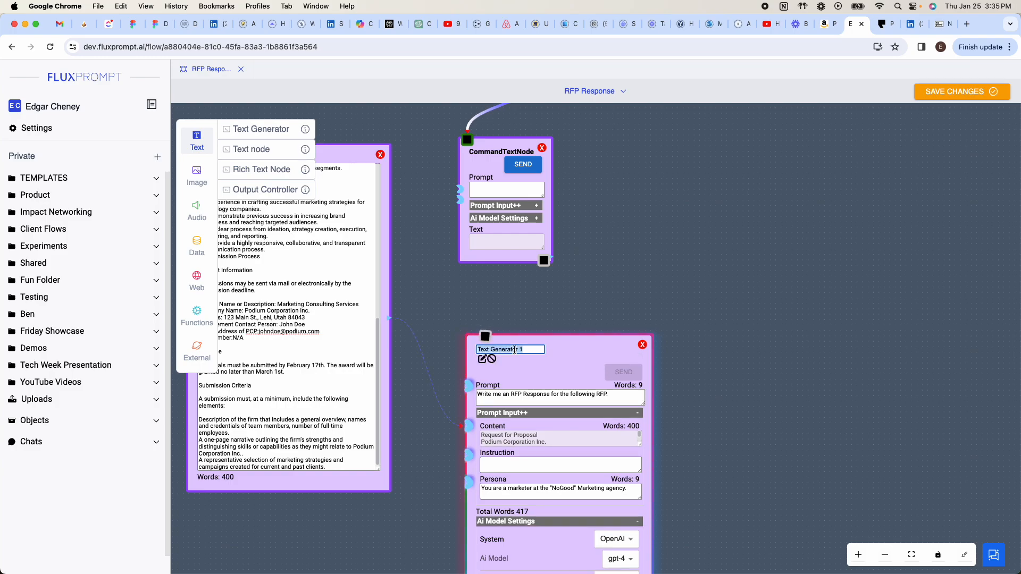
{"action": "type", "text": "N"}
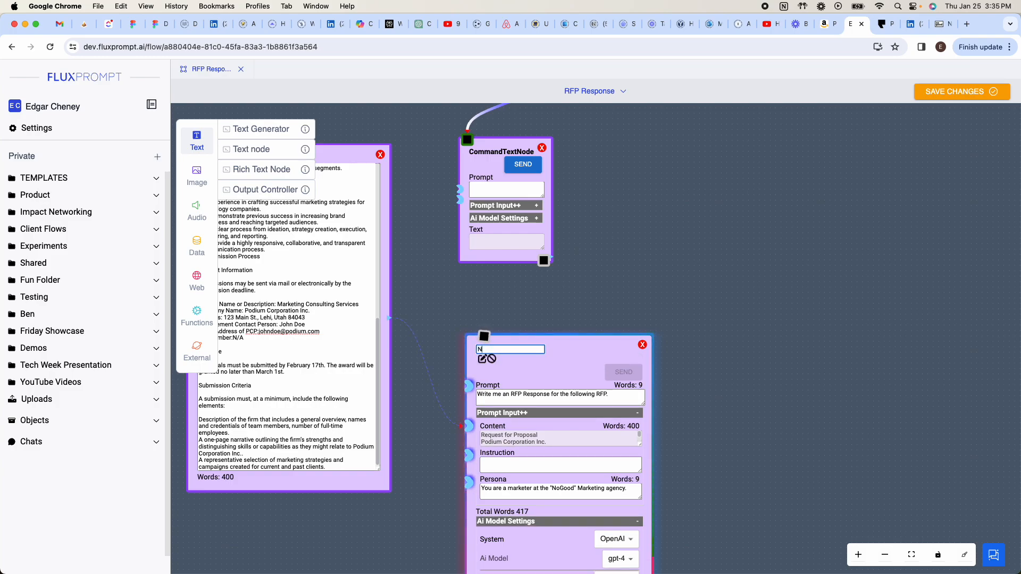
{"action": "type", "text": "ormal GPT R"}
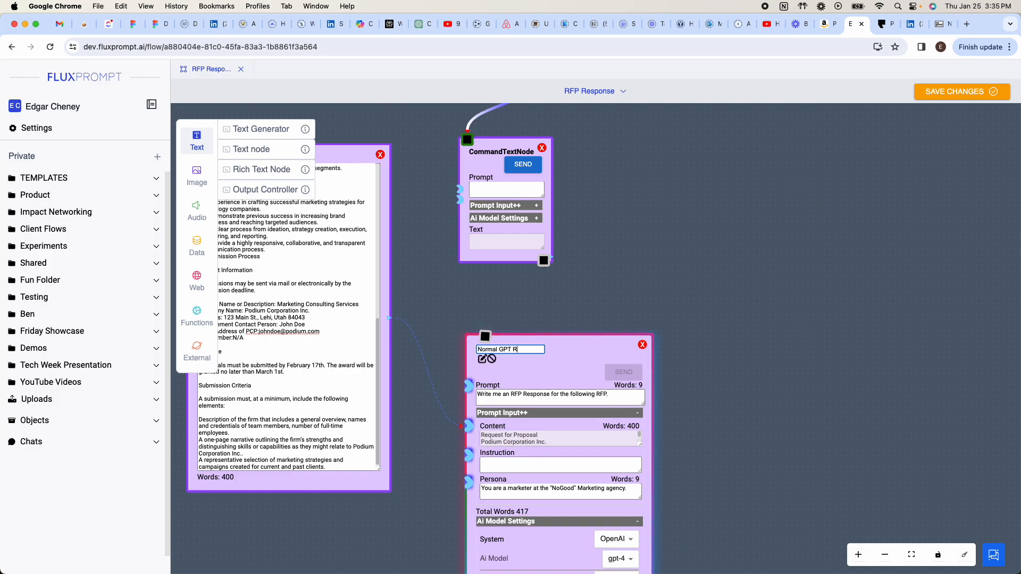
{"action": "type", "text": "esponse"}
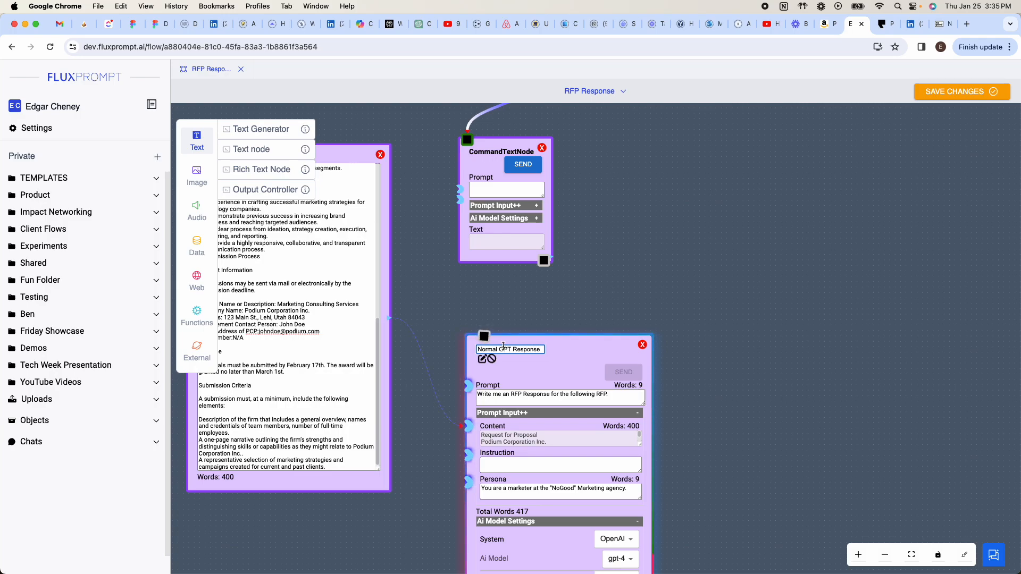
{"action": "left_click", "coordinate": [483, 361]}
Step: Open the FluxPrompt chat and ask it "What are the top five components of a good RFP?"
{"action": "left_click_drag", "start_coordinate": [712, 405], "coordinate": [733, 396]}
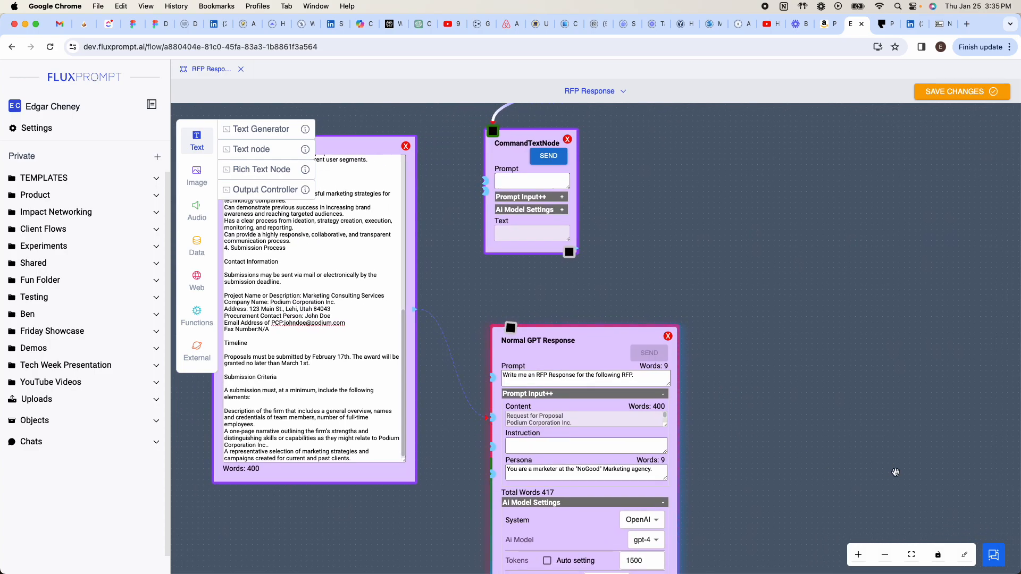
{"action": "left_click_drag", "start_coordinate": [973, 524], "coordinate": [910, 460]}
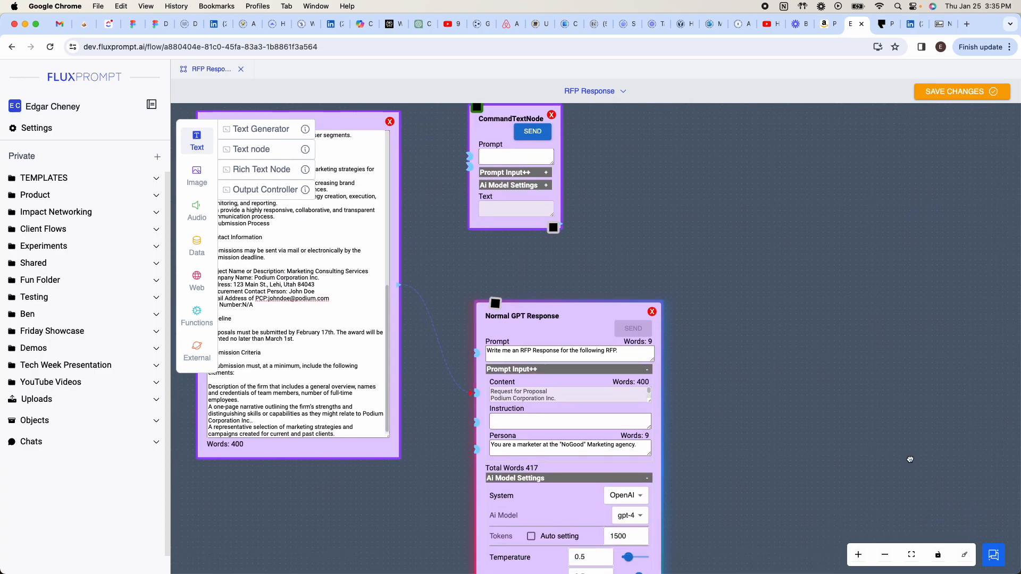
{"action": "left_click", "coordinate": [993, 555]}
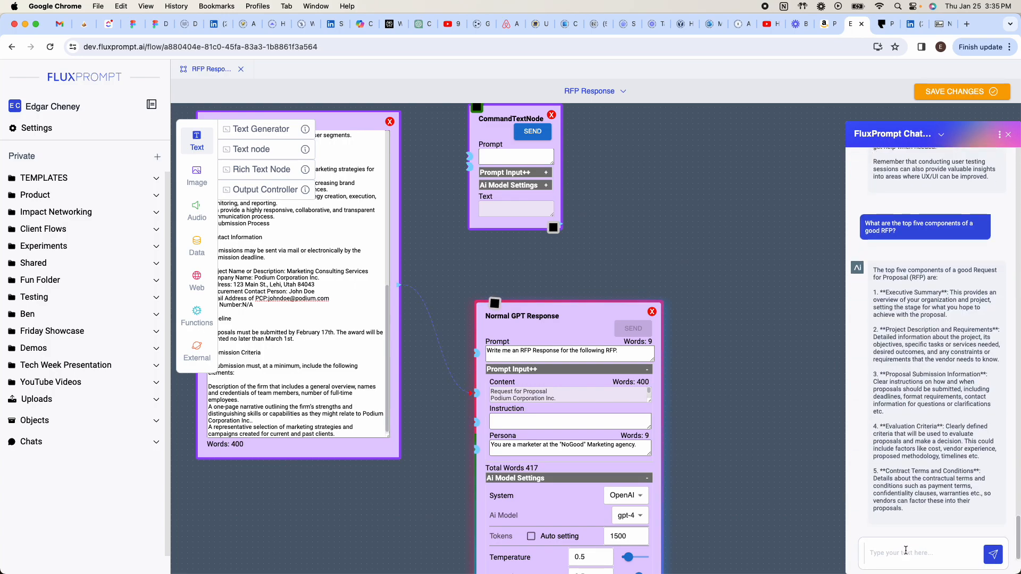
{"action": "scroll", "coordinate": [901, 298], "scroll_direction": "up", "scroll_amount": 6}
{"action": "scroll", "coordinate": [900, 305], "scroll_direction": "down", "scroll_amount": 1}
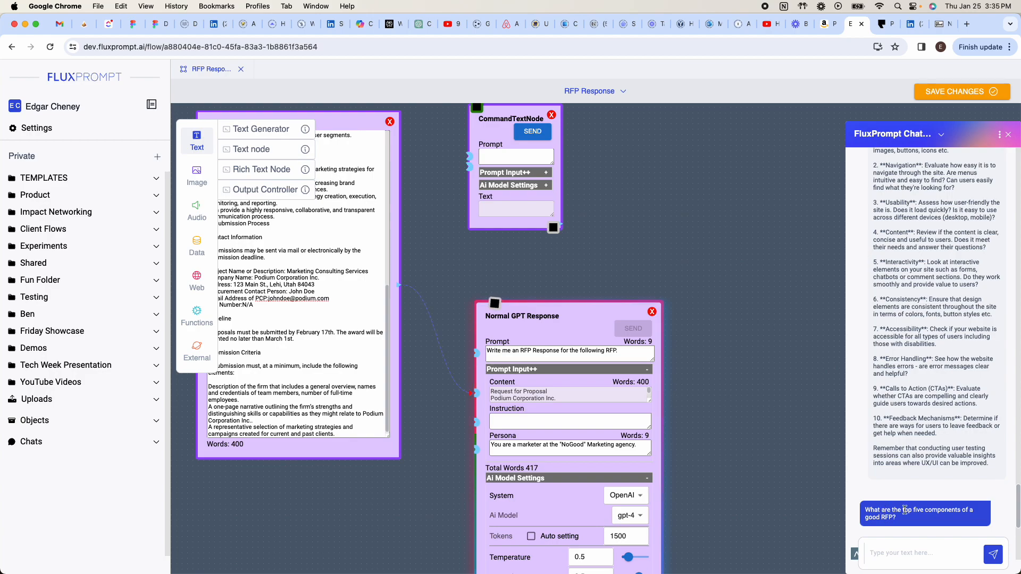
{"action": "scroll", "coordinate": [899, 517], "scroll_direction": "down", "scroll_amount": 1}
{"action": "left_click", "coordinate": [881, 551]}
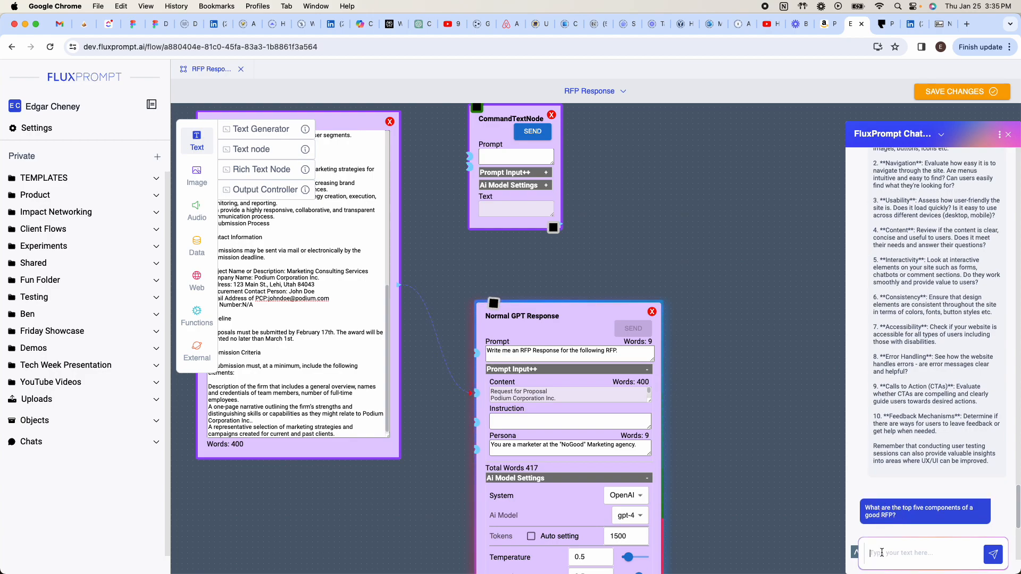
{"action": "type", "text": "What ar"}
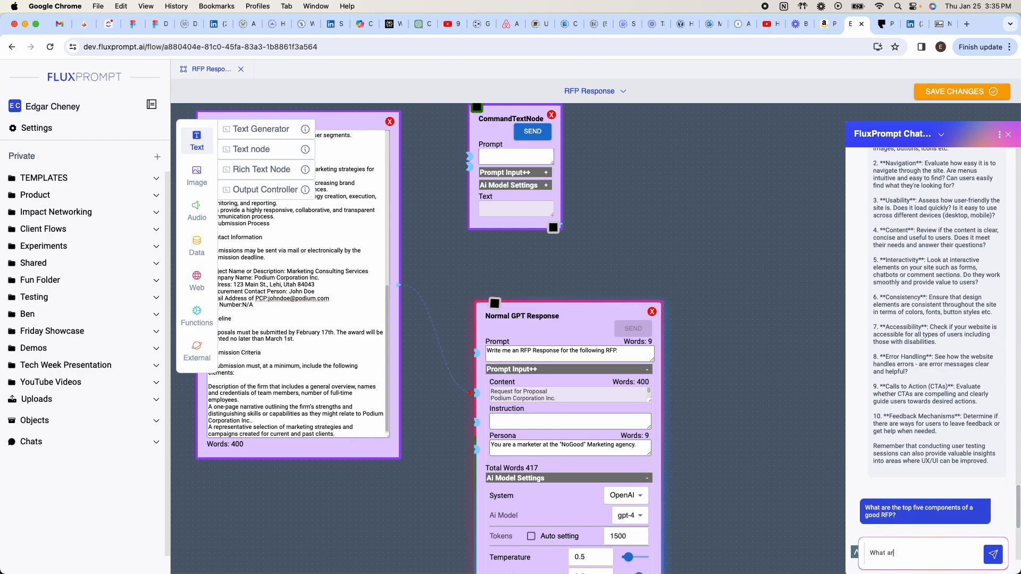
{"action": "type", "text": "e the opt"}
{"action": "type", "text": " f"}
{"action": "key", "text": "BackSpace"}
{"action": "key", "text": "BackSpace"}
{"action": "key", "text": "BackSpace"}
{"action": "type", "text": "top five co"}
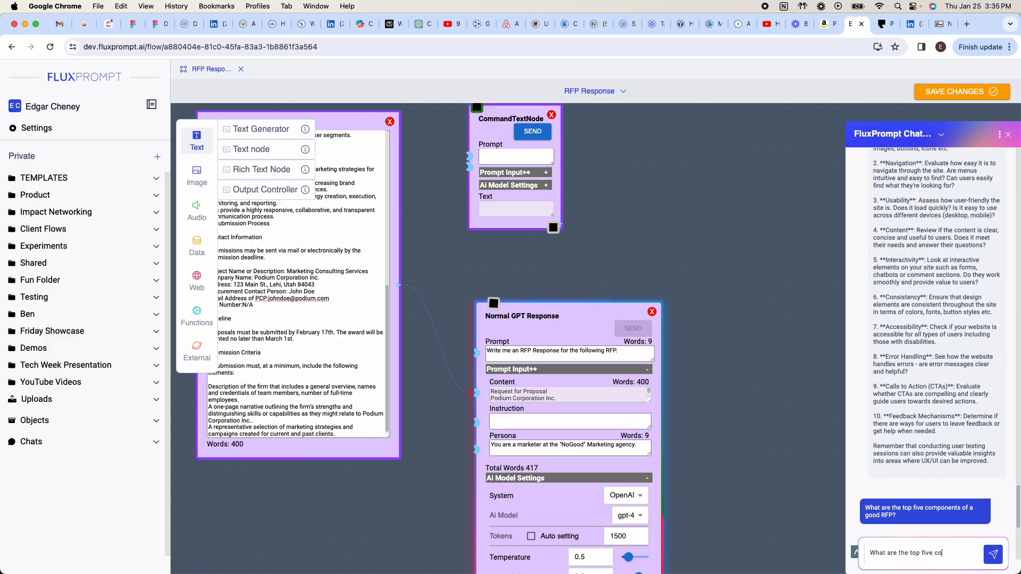
{"action": "type", "text": "mponents"}
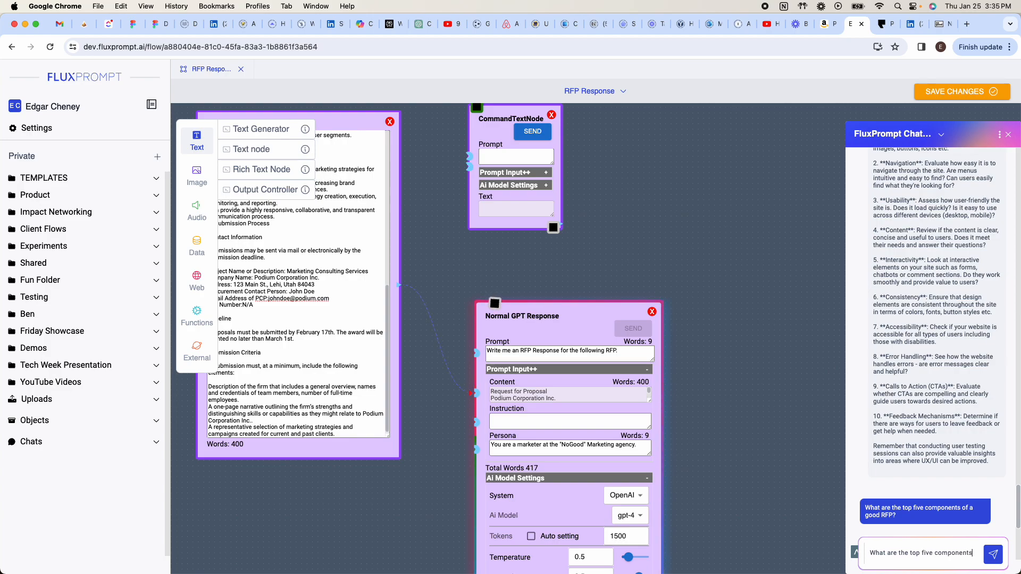
{"action": "type", "text": " of a good RFP?"}
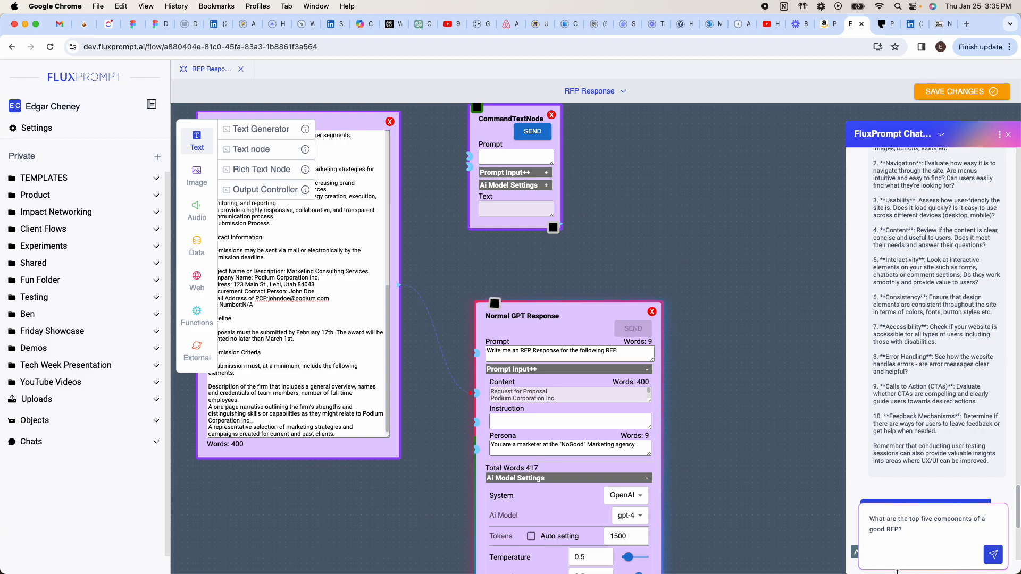
{"action": "left_click", "coordinate": [992, 558]}
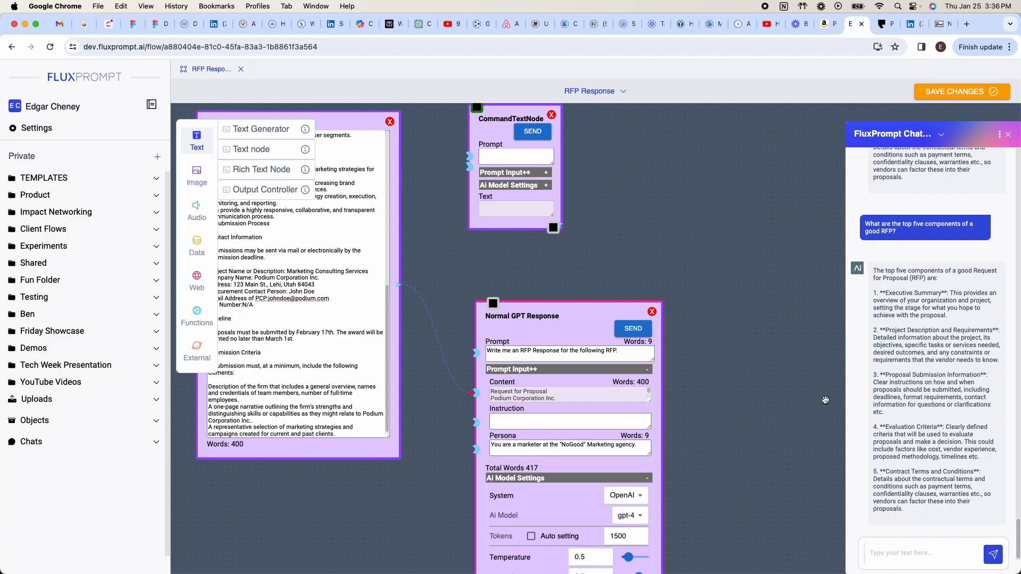
Step: Enlarge the output text box of the Normal GPT Response node until the whole generated response fits
{"action": "left_click_drag", "start_coordinate": [753, 406], "coordinate": [740, 216]}
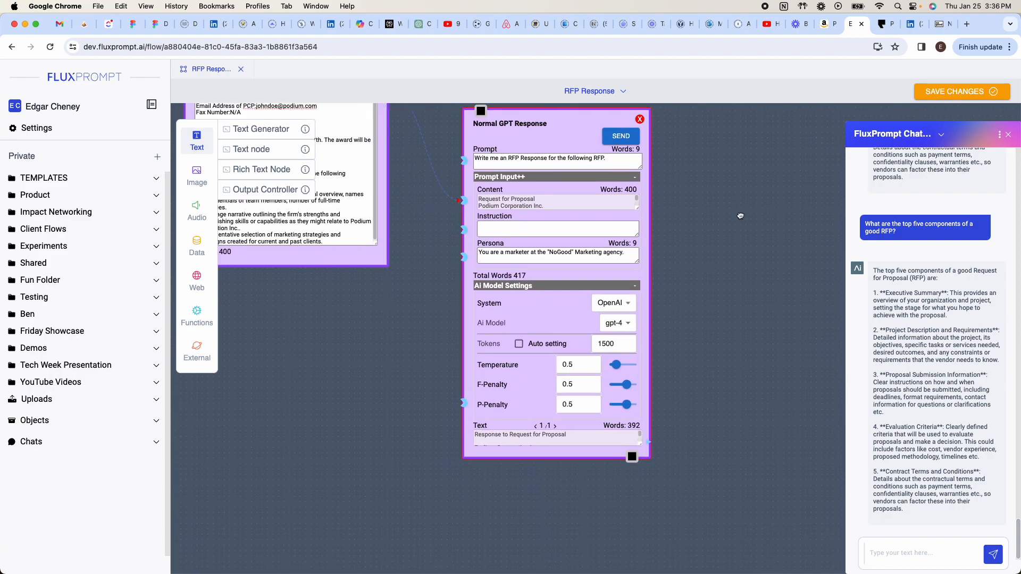
{"action": "left_click_drag", "start_coordinate": [640, 442], "coordinate": [672, 564]}
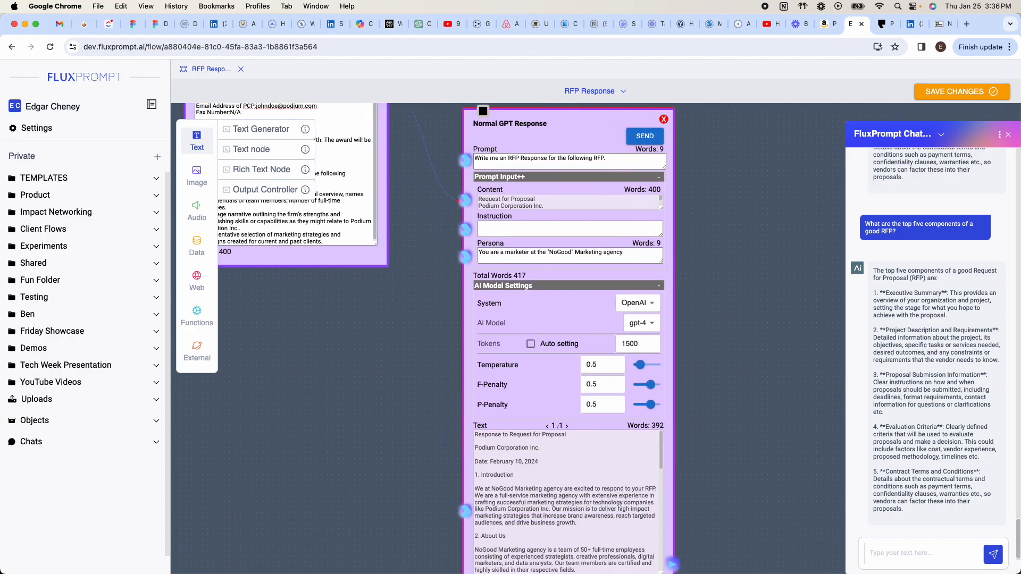
{"action": "left_click_drag", "start_coordinate": [734, 524], "coordinate": [706, 242]}
{"action": "left_click_drag", "start_coordinate": [636, 292], "coordinate": [671, 572]}
{"action": "scroll", "coordinate": [746, 461], "scroll_direction": "down", "scroll_amount": 1}
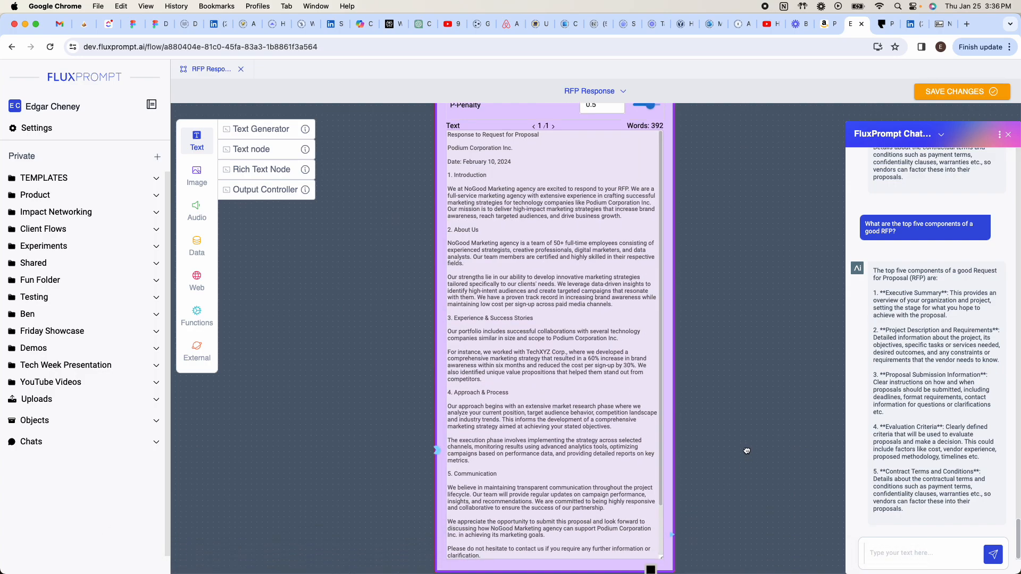
{"action": "left_click_drag", "start_coordinate": [746, 461], "coordinate": [731, 351]}
{"action": "left_click_drag", "start_coordinate": [645, 455], "coordinate": [662, 519]}
Step: Read through the generated RFP response in the Normal GPT Response node, from introduction to communication section
{"action": "left_click_drag", "start_coordinate": [728, 286], "coordinate": [734, 455]}
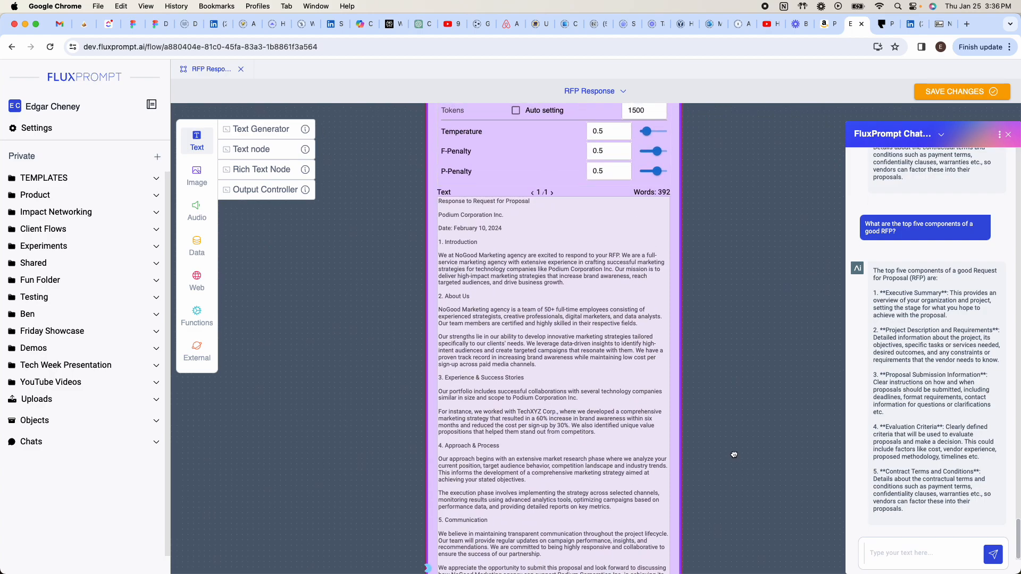
{"action": "left_click_drag", "start_coordinate": [725, 314], "coordinate": [720, 349]}
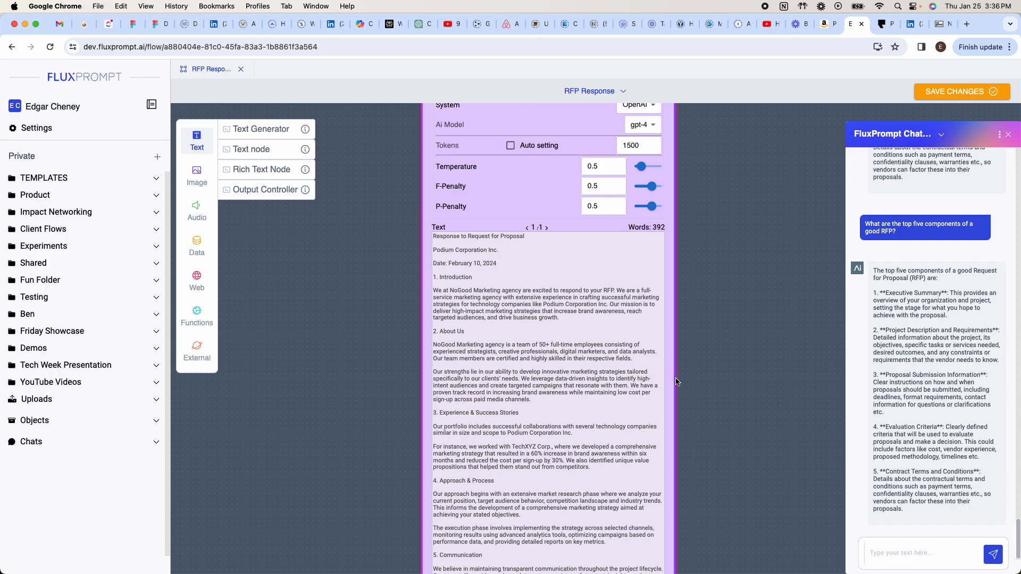
{"action": "left_click_drag", "start_coordinate": [730, 390], "coordinate": [720, 349]}
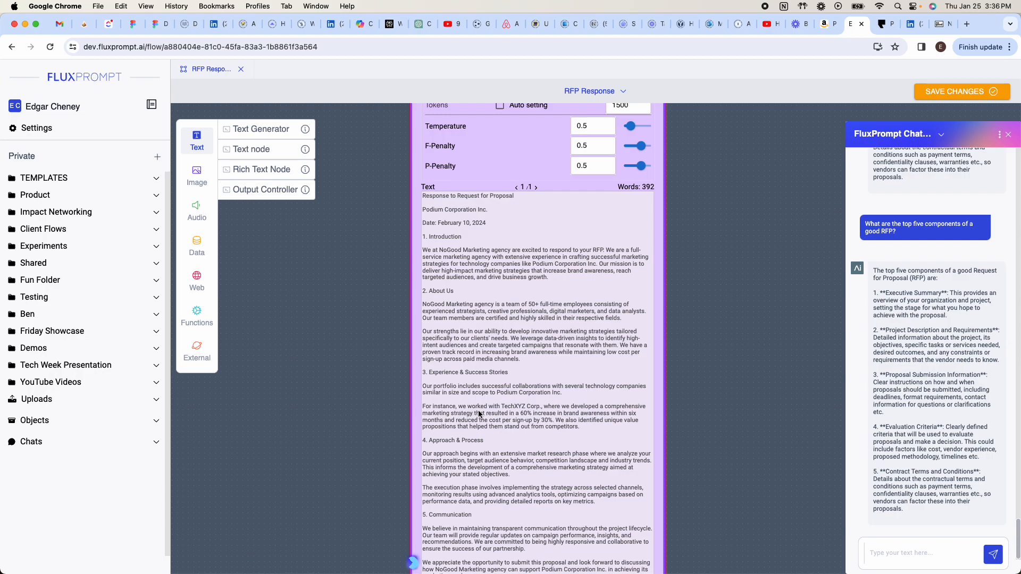
{"action": "scroll", "coordinate": [526, 416], "scroll_direction": "up", "scroll_amount": 2}
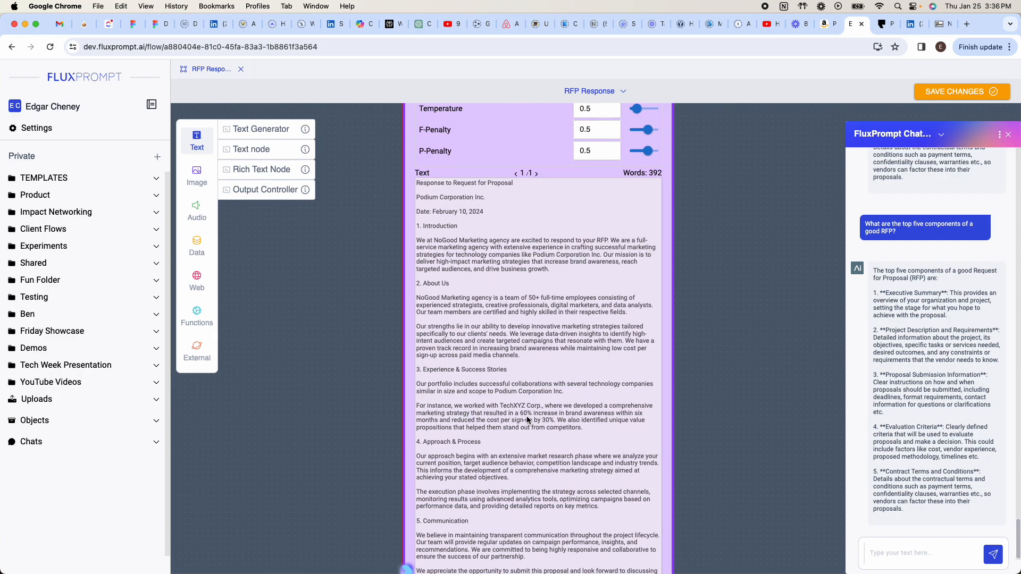
{"action": "scroll", "coordinate": [526, 416], "scroll_direction": "down", "scroll_amount": 2}
{"action": "mouse_move", "coordinate": [693, 417]}
{"action": "left_mouse_down"}
{"action": "mouse_move", "coordinate": [694, 318]}
{"action": "mouse_move", "coordinate": [687, 404]}
{"action": "left_mouse_up"}
{"action": "left_click_drag", "start_coordinate": [696, 272], "coordinate": [699, 320]}
{"action": "left_click_drag", "start_coordinate": [695, 227], "coordinate": [693, 391]}
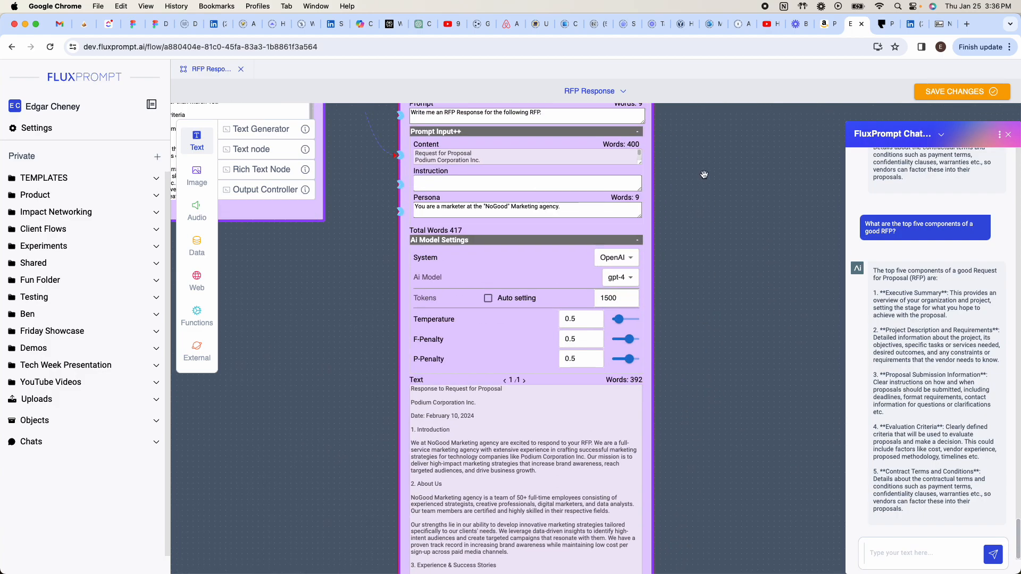
Step: Move the Normal GPT Response node further down to leave free space below the CommandTextNode
{"action": "left_click_drag", "start_coordinate": [704, 176], "coordinate": [700, 485]}
{"action": "left_click_drag", "start_coordinate": [699, 305], "coordinate": [686, 399]}
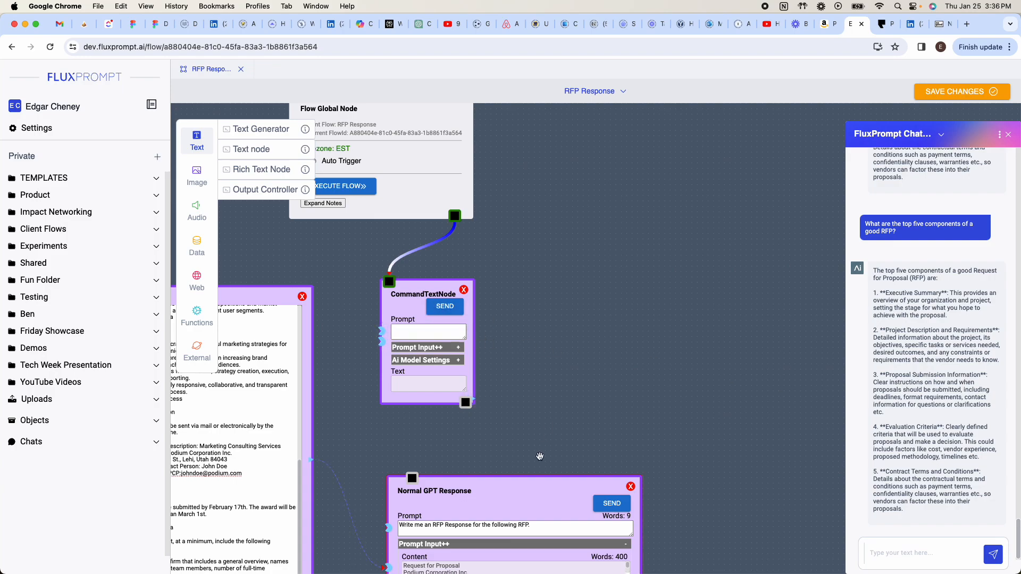
{"action": "left_click_drag", "start_coordinate": [565, 405], "coordinate": [579, 222]}
{"action": "left_click_drag", "start_coordinate": [533, 321], "coordinate": [519, 564]}
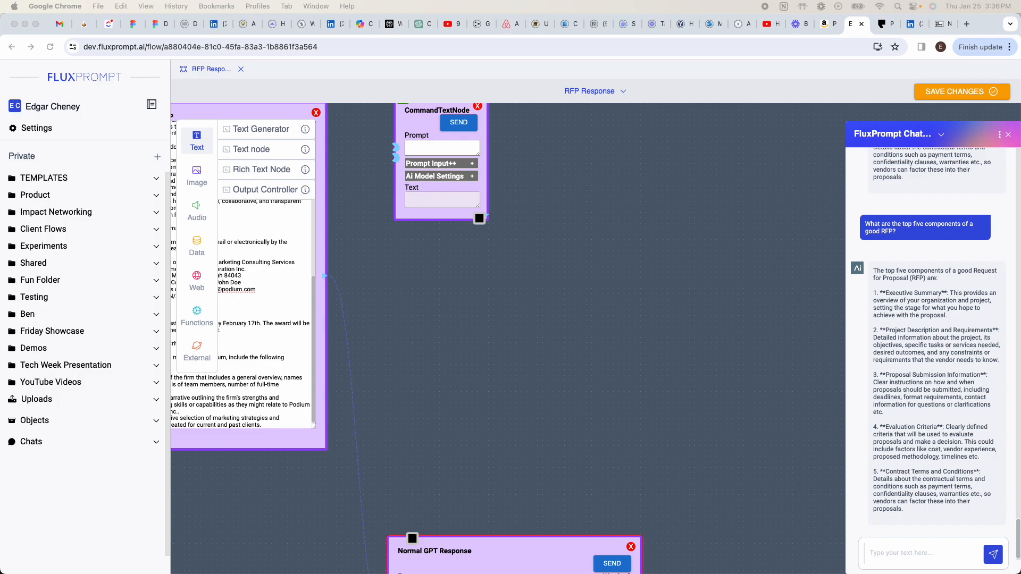
Step: Prompt the CommandTextNode, as marketing consultant for "No Good" Consulting agency, to list deliverables addressing the needs in the following RFP, and enlarge the prompt box
{"action": "left_click", "coordinate": [441, 149]}
{"action": "key", "text": "super+v"}
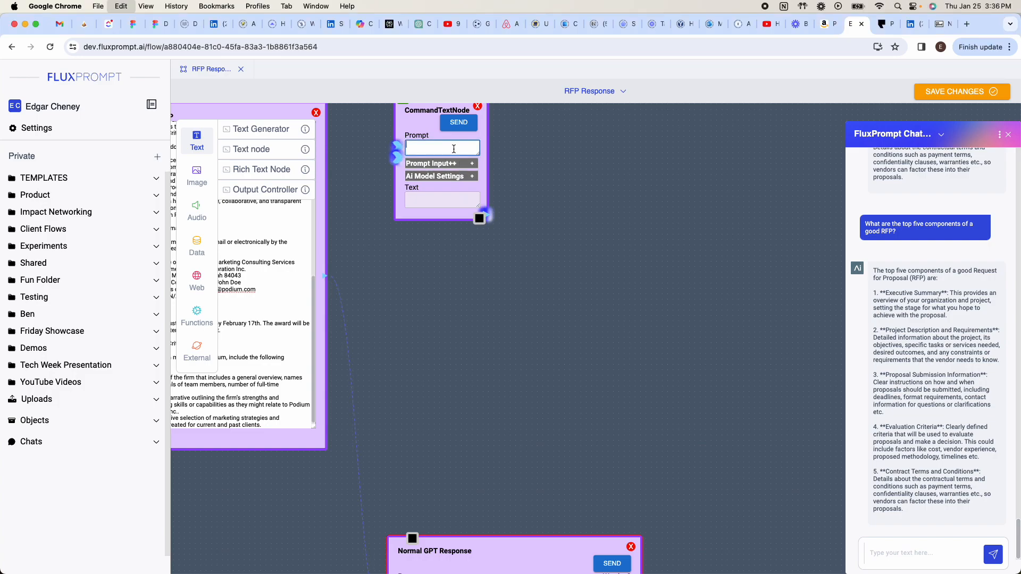
{"action": "left_click_drag", "start_coordinate": [477, 154], "coordinate": [571, 174]}
Step: Expand the CommandTextNode's additional prompt inputs and connect the RFP text node's output to its Content input
{"action": "left_click_drag", "start_coordinate": [632, 187], "coordinate": [622, 295]}
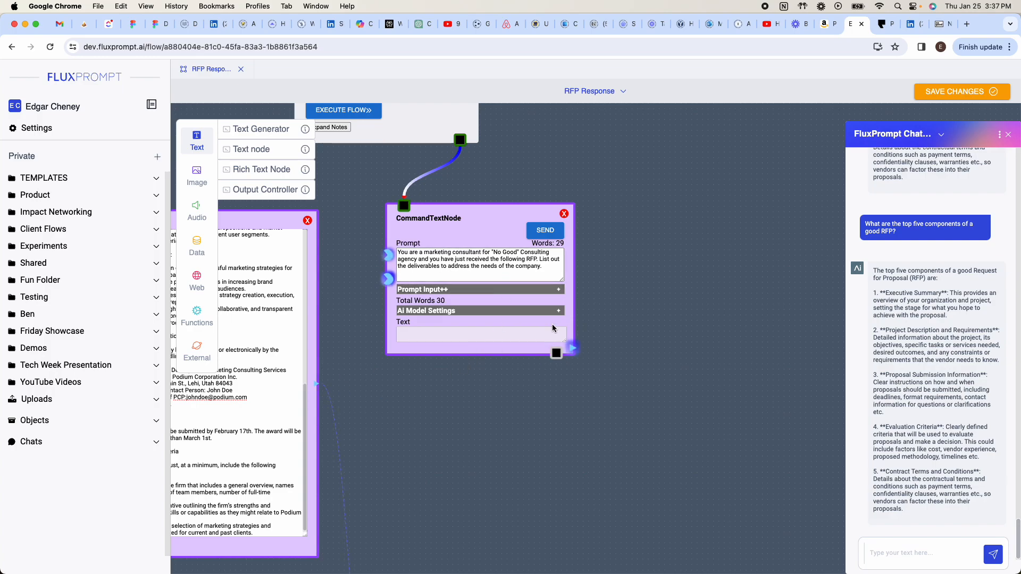
{"action": "left_click", "coordinate": [558, 290]}
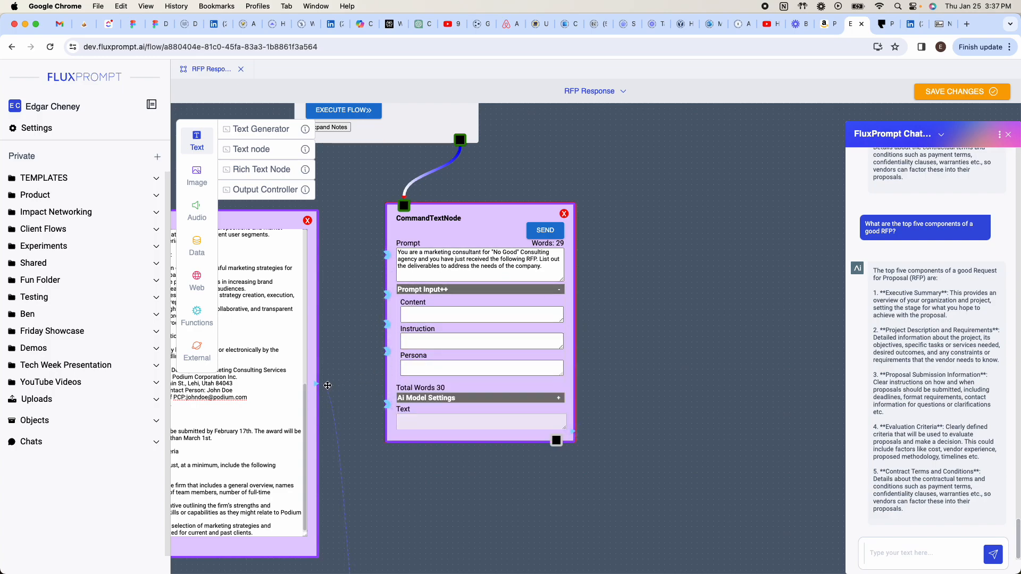
{"action": "left_click_drag", "start_coordinate": [317, 383], "coordinate": [387, 323]}
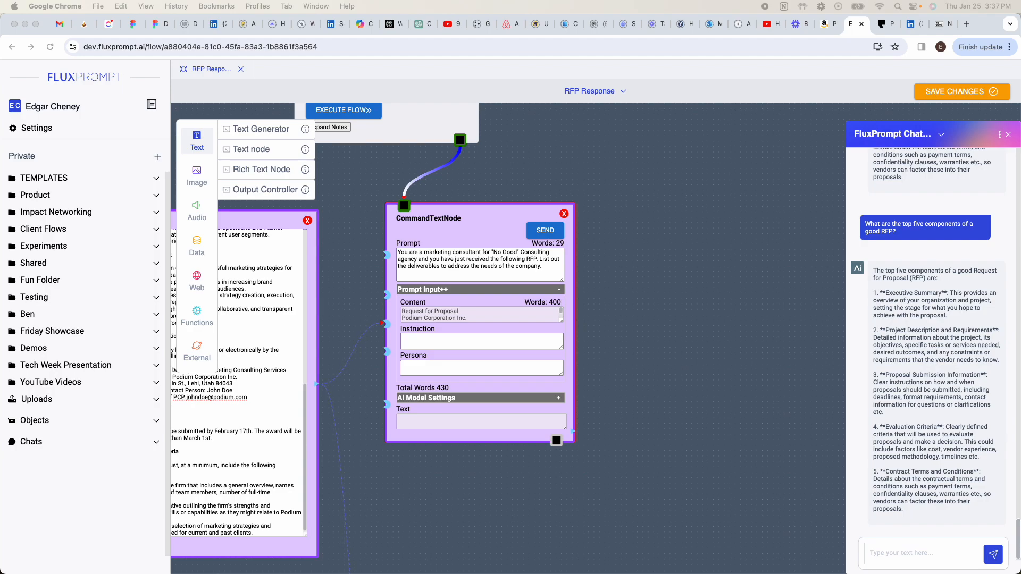
Step: Instruct the CommandTextNode to categorize the proposal into sections such as creative and technology, listing only specific deliverables, enlarge the instruction box, and run the node
{"action": "left_click", "coordinate": [425, 339]}
{"action": "type", "text": "Categorize the proposal into different sections, such as creative, technology, etc. This will make it easy for the prospect to understand the different parts of the proposal and the different activities being recommended. In each section, you should list out the specific deliverables. Just list out the deliverables. Don't worry about writing other parts of the proposal."}
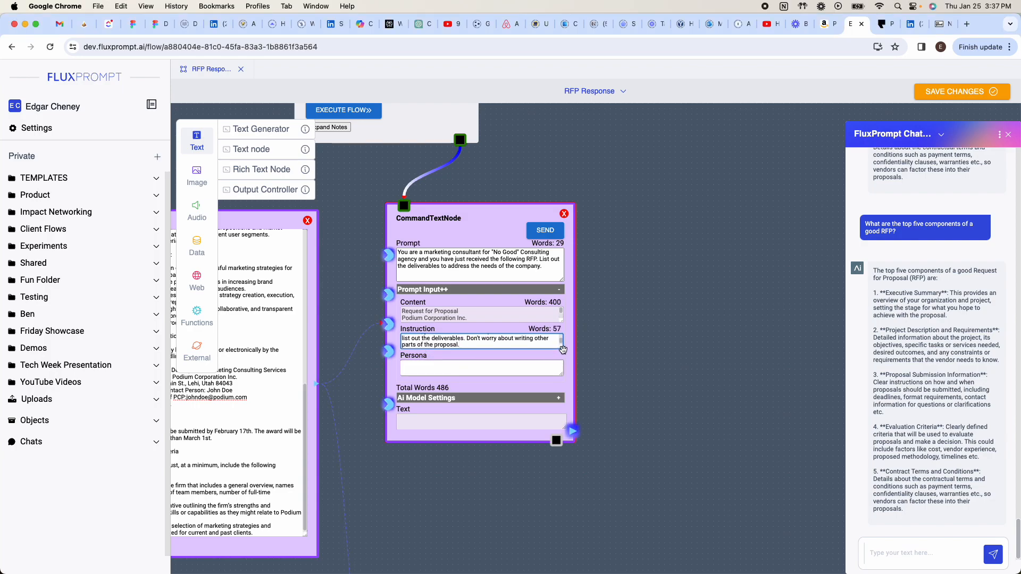
{"action": "left_click_drag", "start_coordinate": [562, 347], "coordinate": [586, 388]}
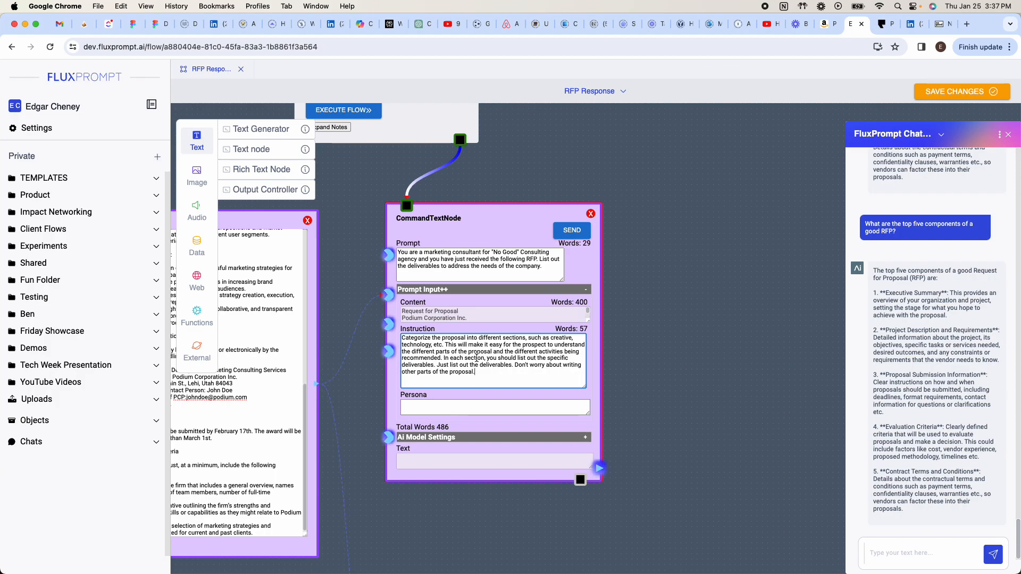
{"action": "left_click", "coordinate": [560, 230]}
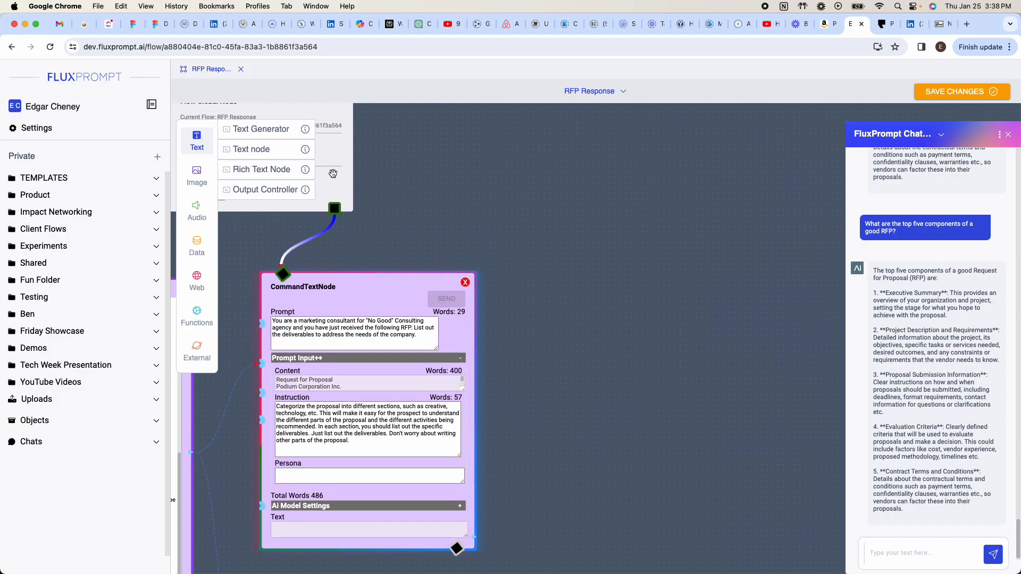
Step: Add a Text Generator beside the CommandTextNode, prompted to prioritize the deliverables and add people, duration, start and end times from february 1, 2024, and costs
{"action": "left_click_drag", "start_coordinate": [260, 129], "coordinate": [591, 285]}
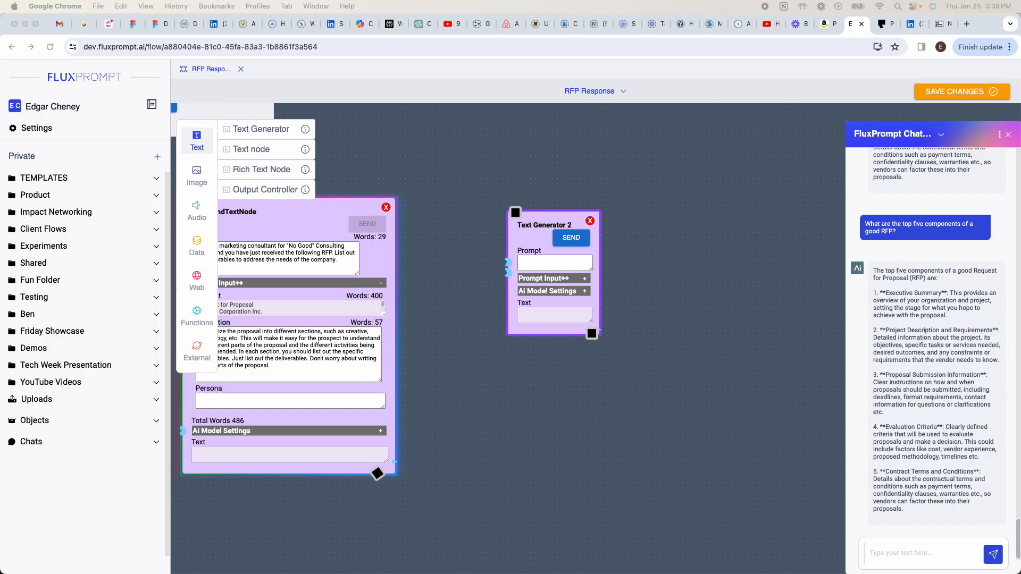
{"action": "left_click", "coordinate": [541, 266]}
{"action": "key", "text": "super+v"}
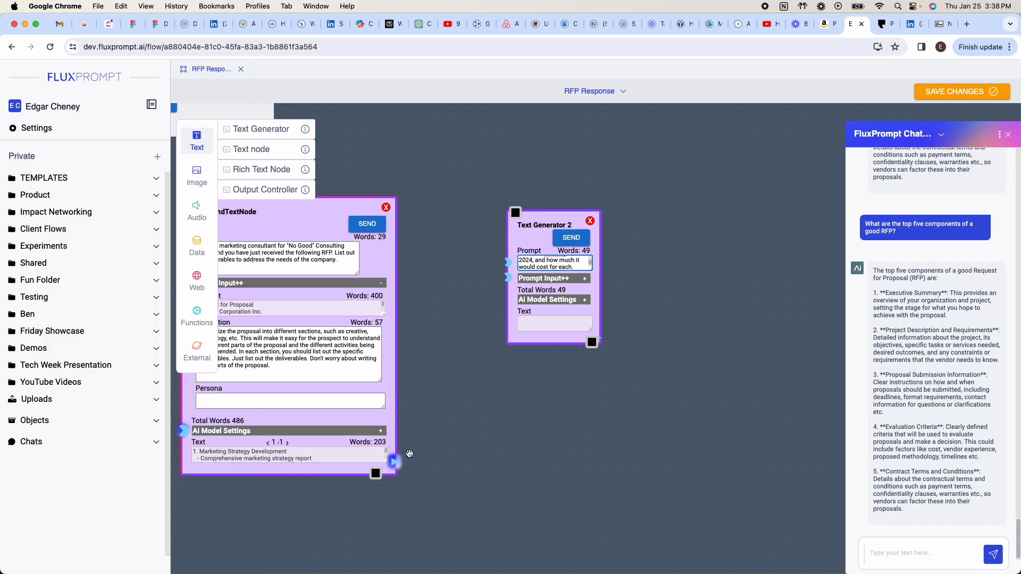
Step: Enlarge the CommandTextNode's output text box to show the generated list of deliverables
{"action": "scroll", "coordinate": [394, 460], "scroll_direction": "down", "scroll_amount": 5}
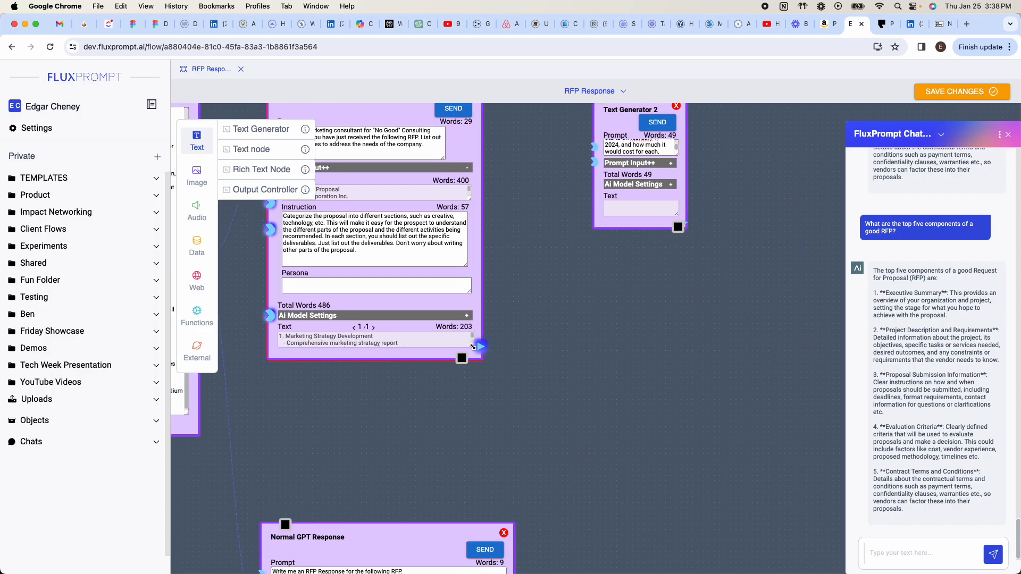
{"action": "scroll", "coordinate": [648, 209], "scroll_direction": "down", "scroll_amount": 10}
{"action": "left_click_drag", "start_coordinate": [463, 244], "coordinate": [460, 539]}
{"action": "scroll", "coordinate": [587, 242], "scroll_direction": "up", "scroll_amount": 1}
{"action": "scroll", "coordinate": [587, 242], "scroll_direction": "up", "scroll_amount": 5}
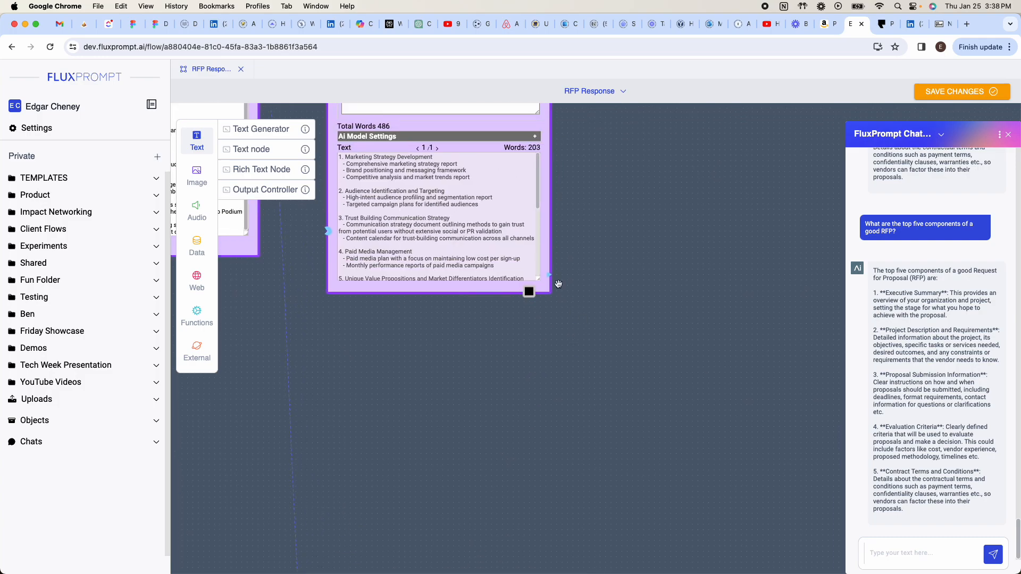
{"action": "left_click_drag", "start_coordinate": [531, 290], "coordinate": [561, 431]}
{"action": "scroll", "coordinate": [665, 237], "scroll_direction": "up", "scroll_amount": 5}
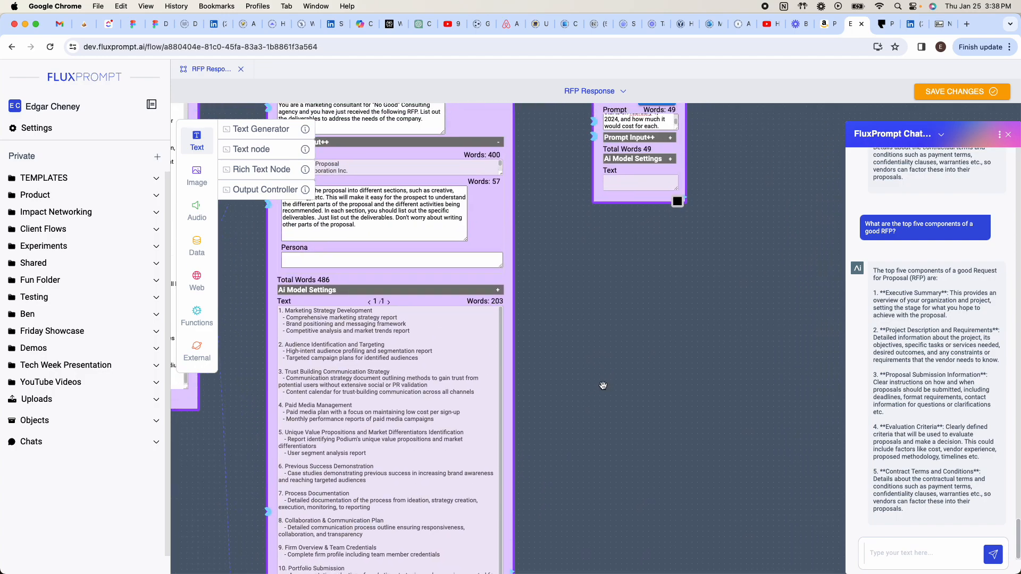
{"action": "scroll", "coordinate": [535, 371], "scroll_direction": "up", "scroll_amount": 5}
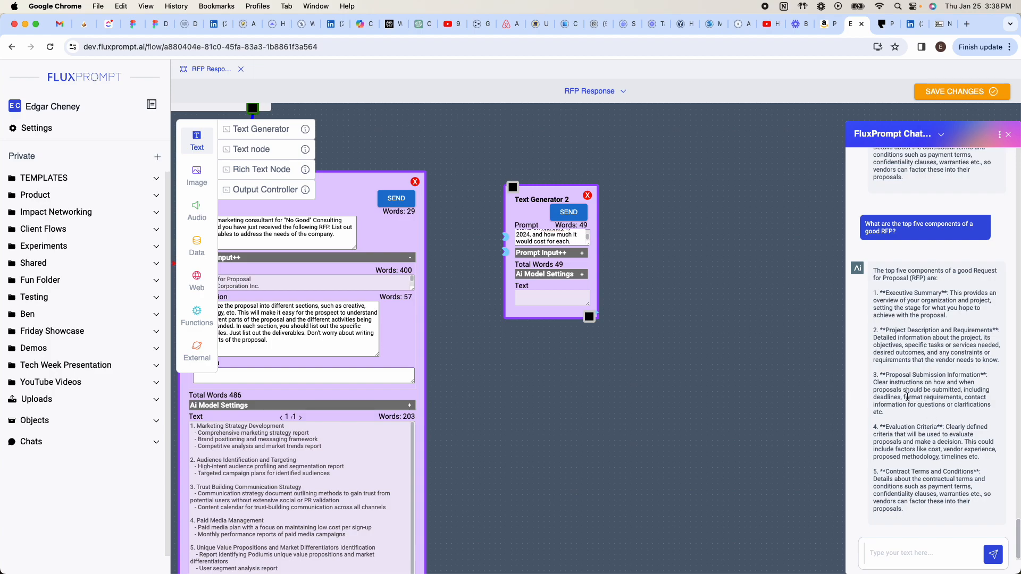
Step: Enlarge the prompt box of Text Generator 2 to show its full text and align the node with the CommandTextNode
{"action": "scroll", "coordinate": [641, 311], "scroll_direction": "up", "scroll_amount": 3}
{"action": "left_click_drag", "start_coordinate": [633, 272], "coordinate": [748, 297]}
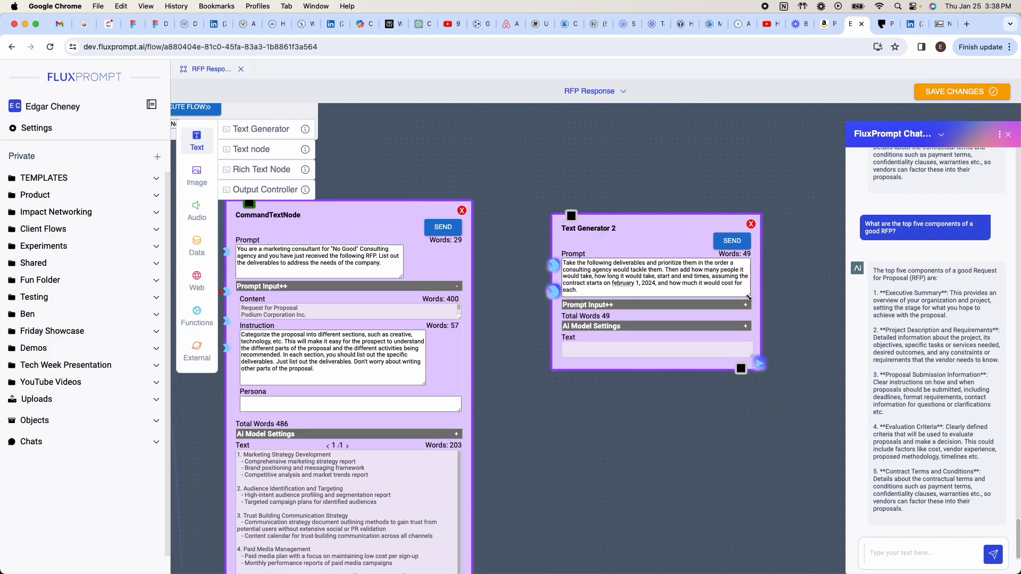
{"action": "left_click_drag", "start_coordinate": [609, 227], "coordinate": [582, 213]}
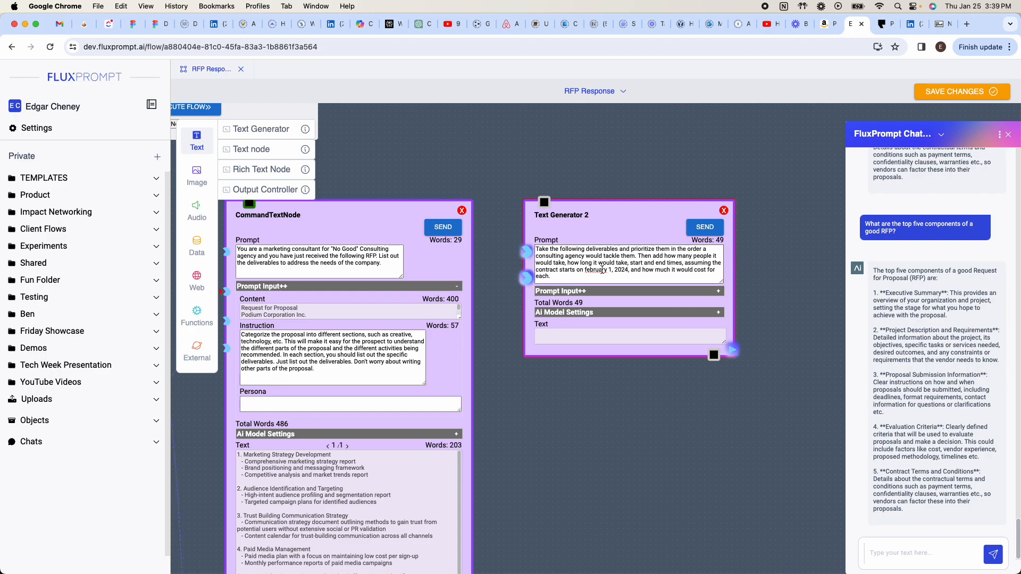
Step: Expand the Prompt Input++ section of Text Generator 2 and connect the CommandTextNode's output to its Content input
{"action": "left_click", "coordinate": [718, 292]}
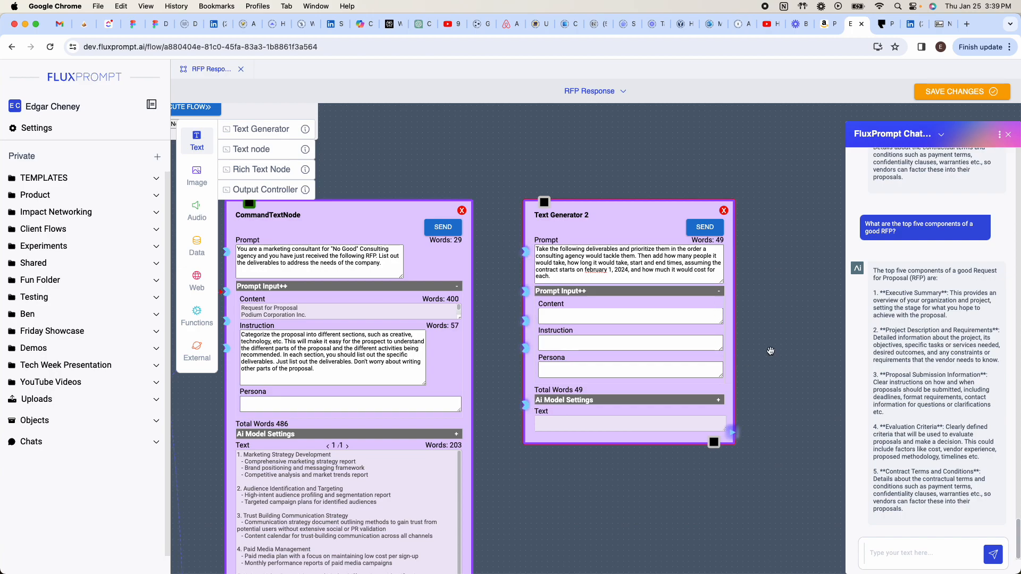
{"action": "scroll", "coordinate": [771, 300], "scroll_direction": "down", "scroll_amount": 2}
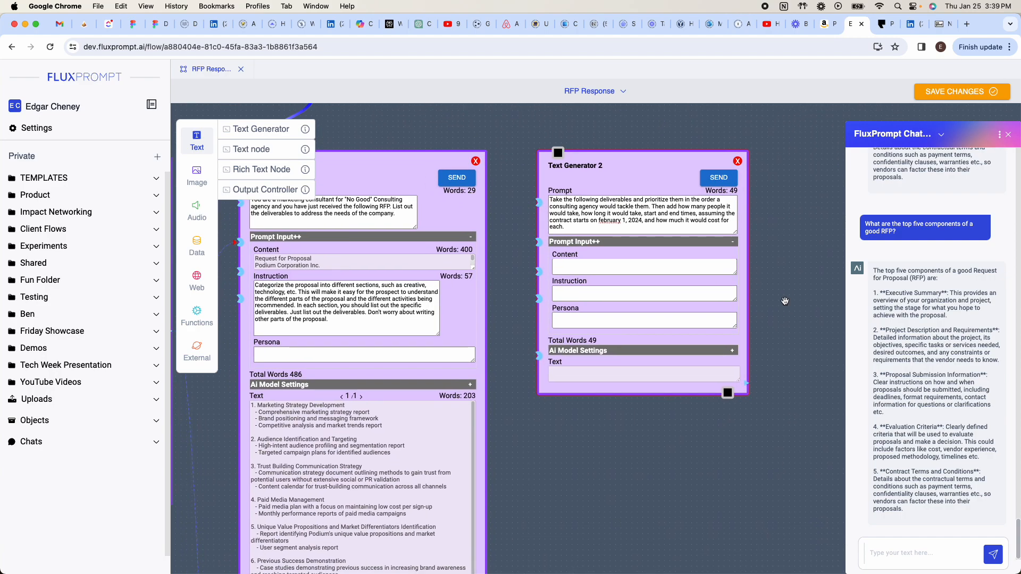
{"action": "left_click_drag", "start_coordinate": [579, 511], "coordinate": [552, 446]}
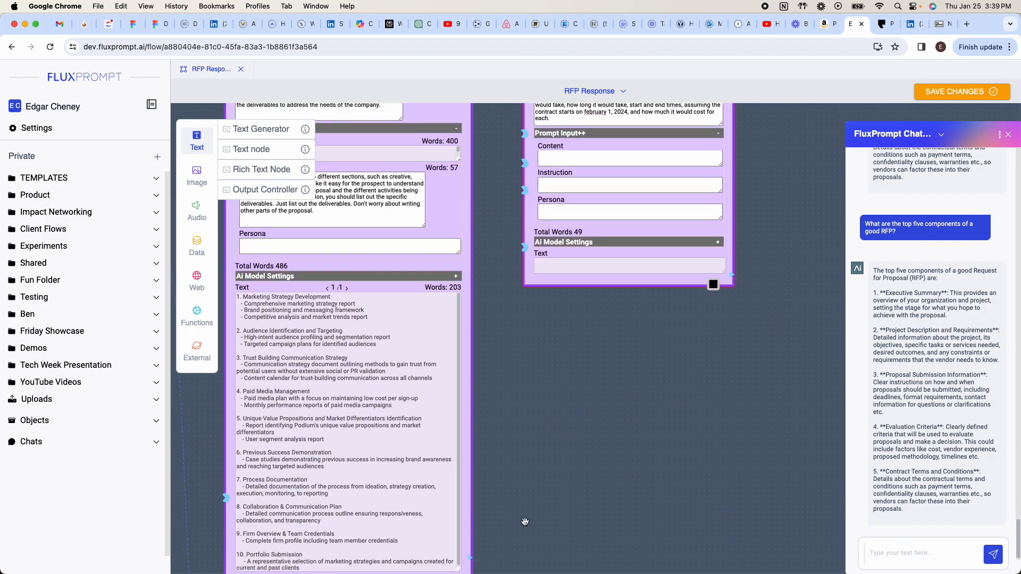
{"action": "left_click_drag", "start_coordinate": [470, 557], "coordinate": [501, 341]}
{"action": "left_click_drag", "start_coordinate": [490, 145], "coordinate": [521, 133]}
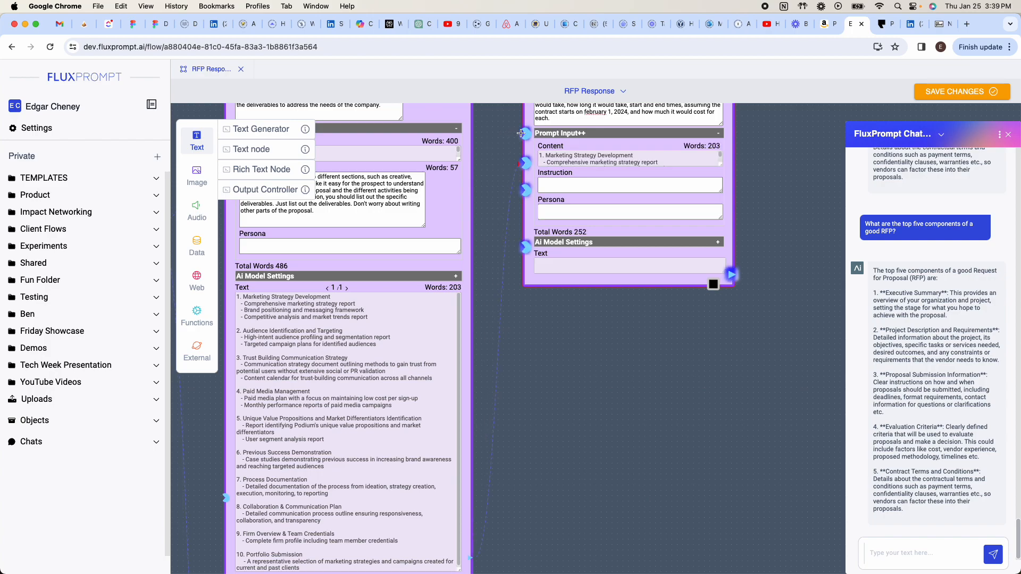
Step: Set Text Generator 2's persona to "You are a marketing consultant with 20 years of experience working at a top consulting agency." and run the node
{"action": "scroll", "coordinate": [769, 317], "scroll_direction": "up", "scroll_amount": 5}
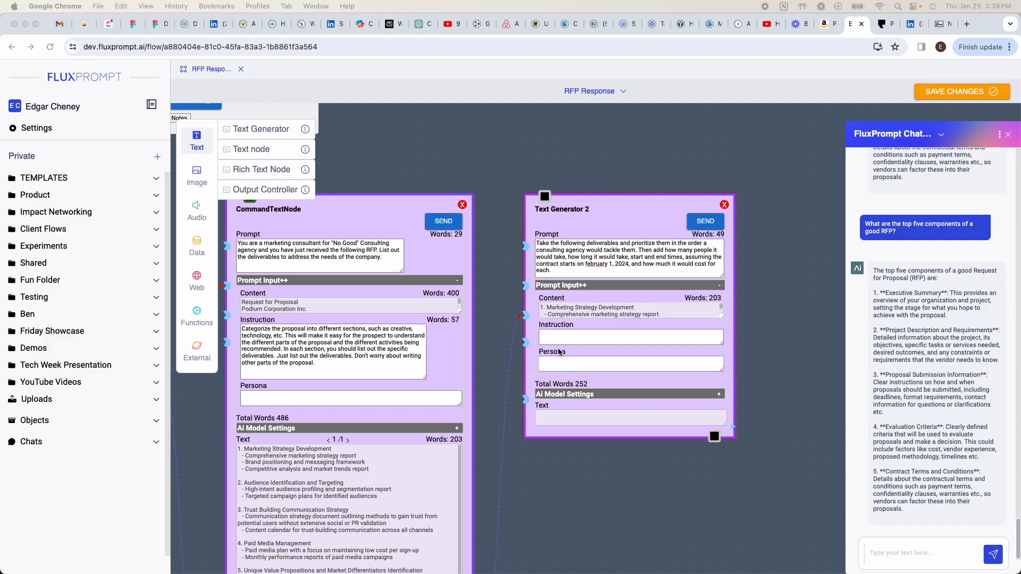
{"action": "left_click", "coordinate": [552, 366]}
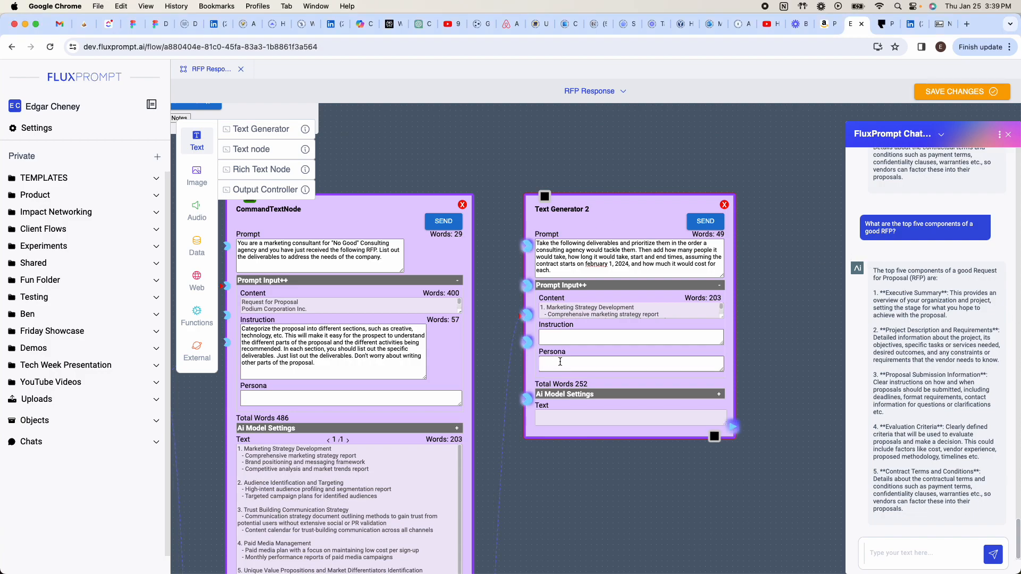
{"action": "type", "text": "You are a marketing consultant with 20 years of experience working at a top consulting agency."}
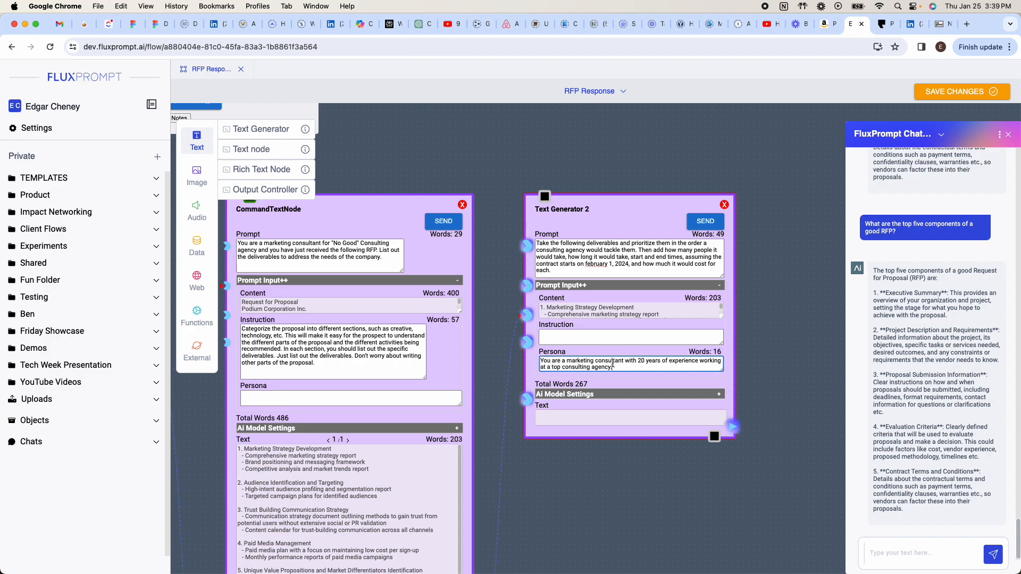
{"action": "left_click_drag", "start_coordinate": [764, 362], "coordinate": [731, 269]}
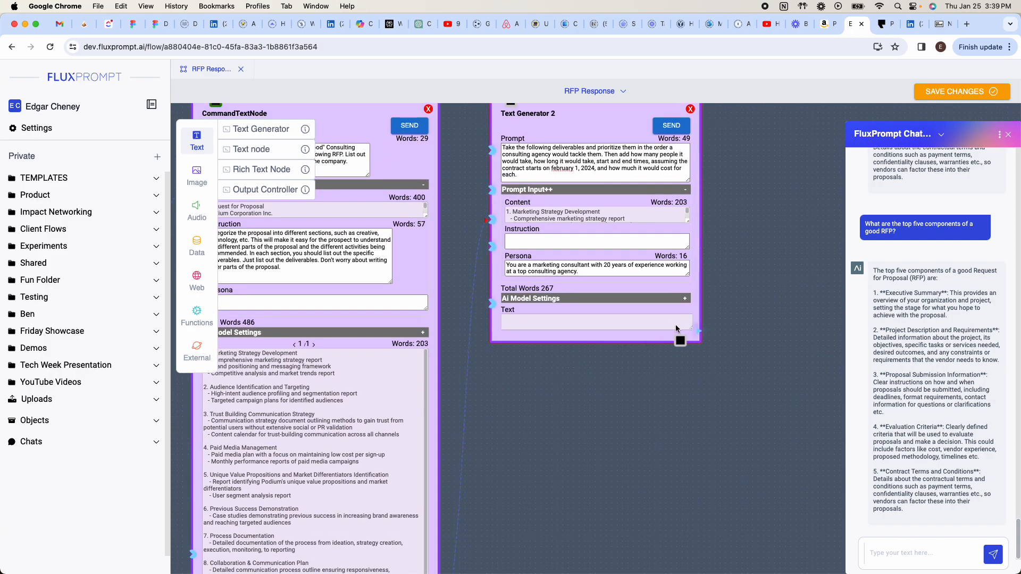
{"action": "left_click", "coordinate": [678, 130]}
{"action": "left_click_drag", "start_coordinate": [736, 302], "coordinate": [766, 215]}
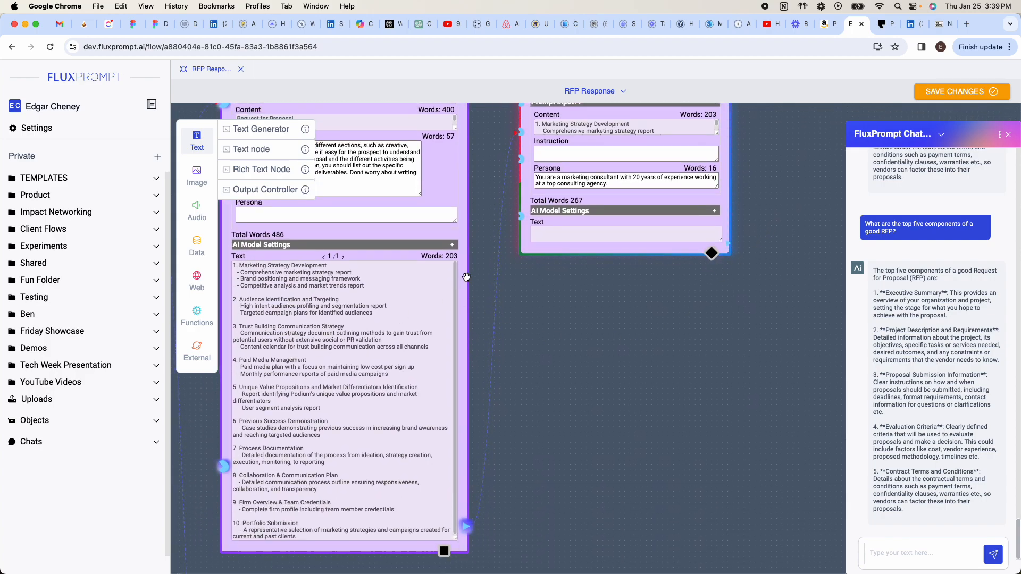
{"action": "left_click_drag", "start_coordinate": [552, 296], "coordinate": [631, 422]}
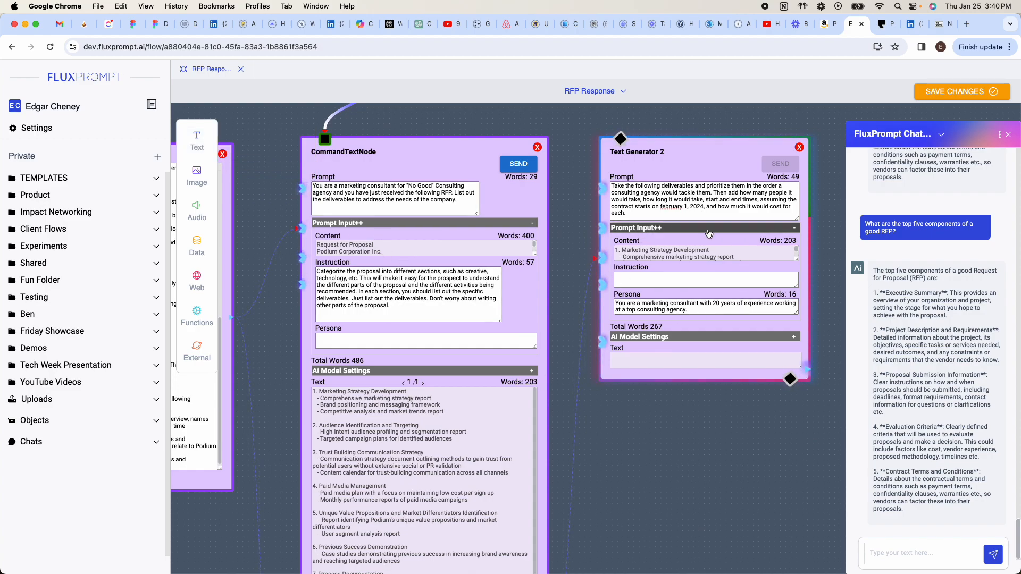
{"action": "scroll", "coordinate": [605, 348], "scroll_direction": "down", "scroll_amount": 5}
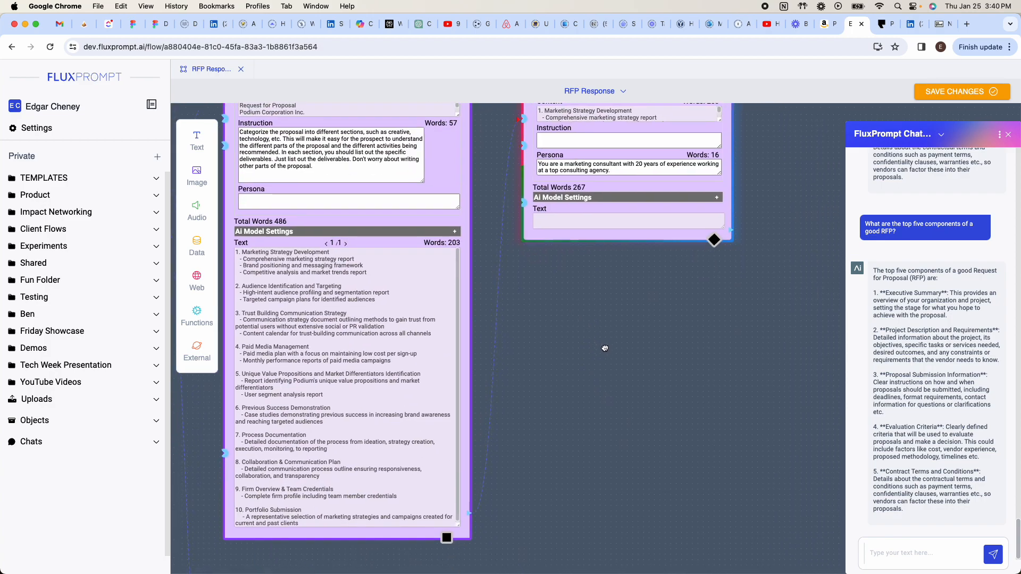
{"action": "left_click_drag", "start_coordinate": [606, 348], "coordinate": [539, 437]}
{"action": "left_click_drag", "start_coordinate": [697, 402], "coordinate": [579, 457]}
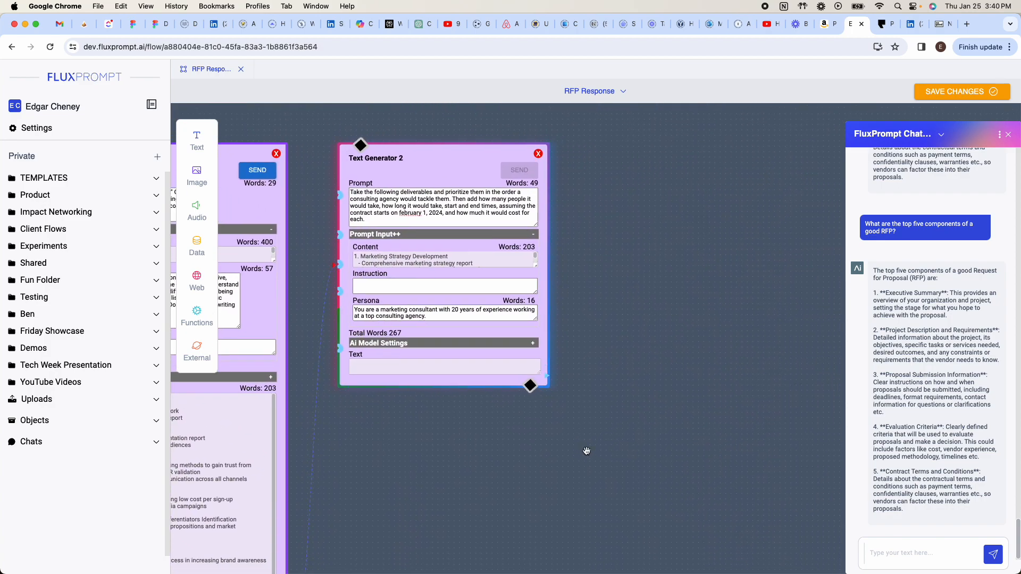
{"action": "left_click_drag", "start_coordinate": [754, 445], "coordinate": [693, 433]}
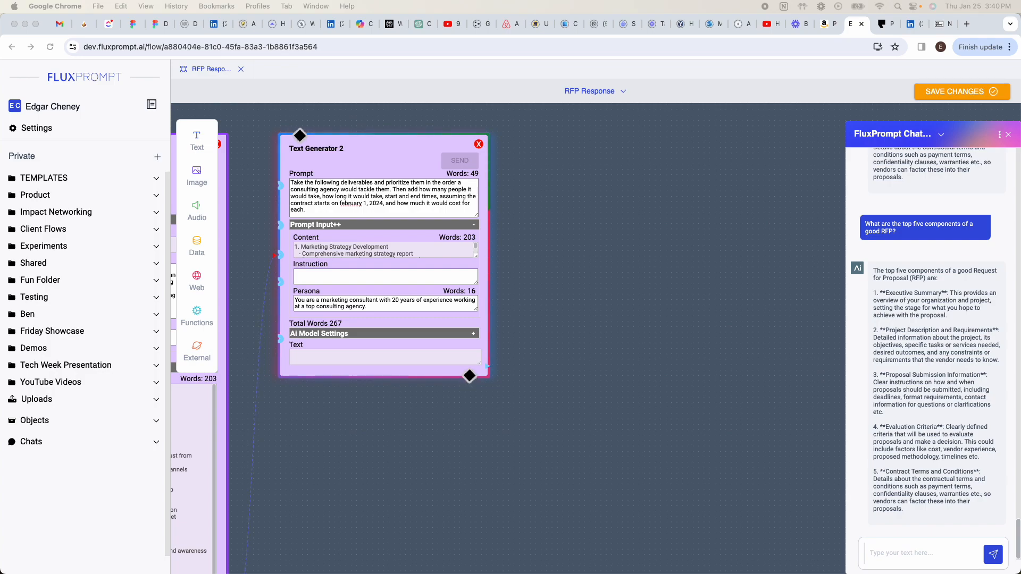
{"action": "left_click", "coordinate": [575, 417]}
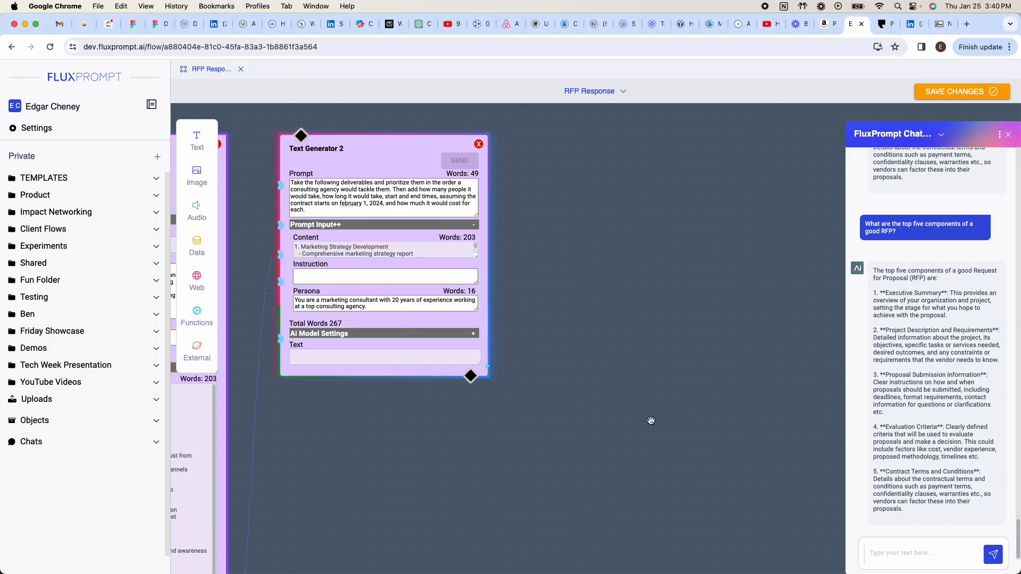
Step: Rename the CommandTextNode as "Key Deliverables"
{"action": "scroll", "coordinate": [664, 420], "scroll_direction": "left", "scroll_amount": 10}
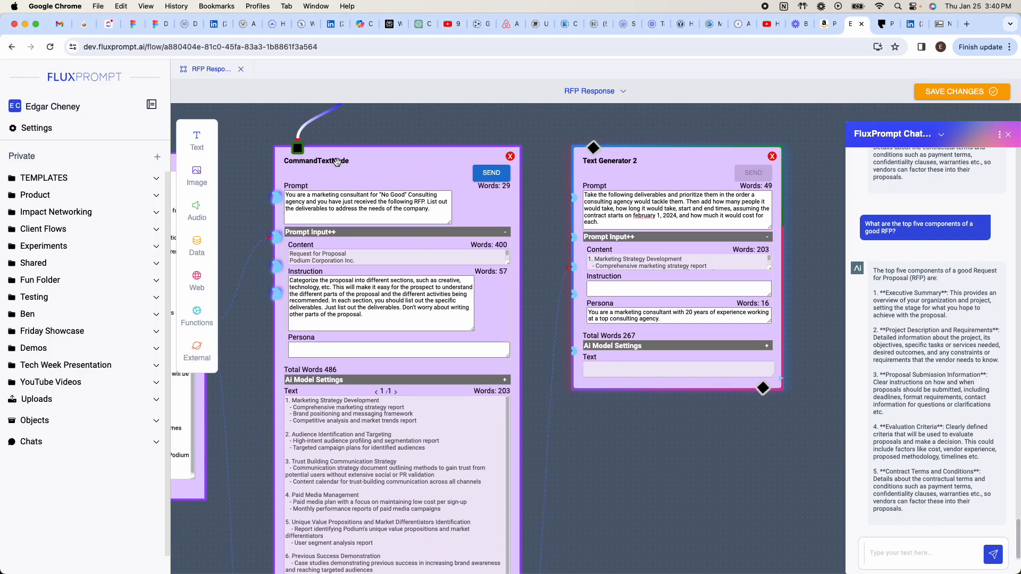
{"action": "double_click", "coordinate": [336, 161]}
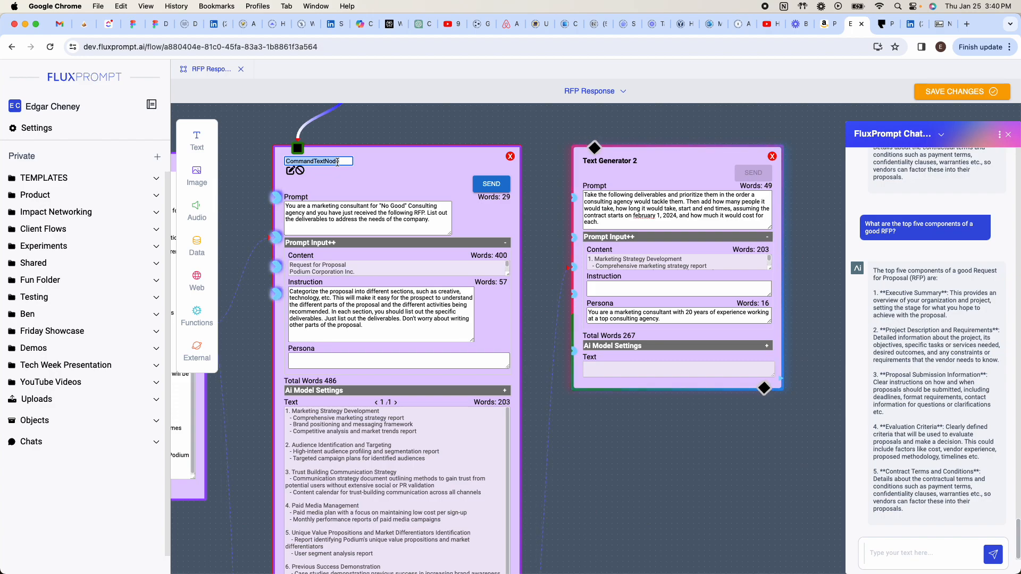
{"action": "type", "text": "Key De"}
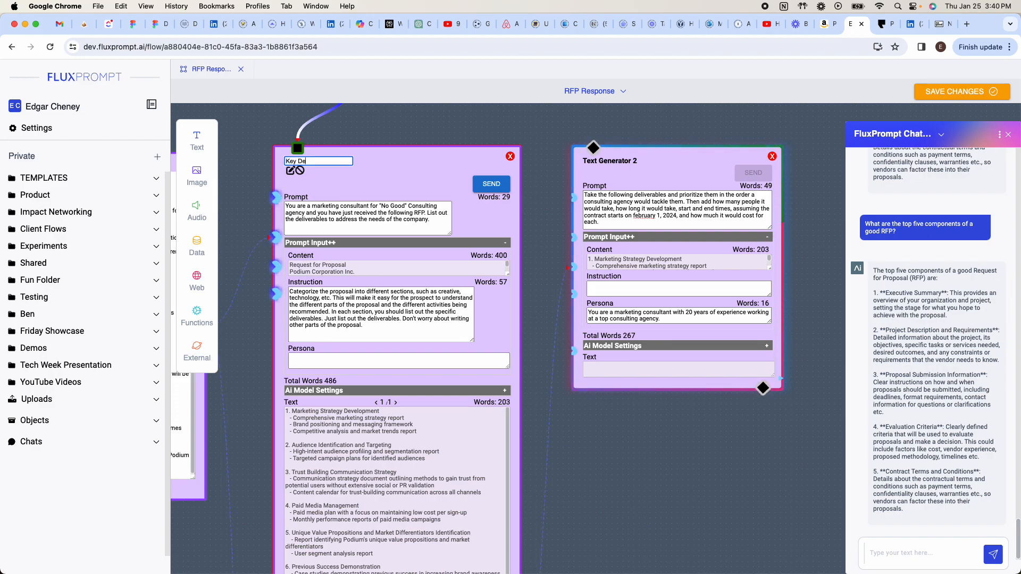
{"action": "type", "text": "liverables"}
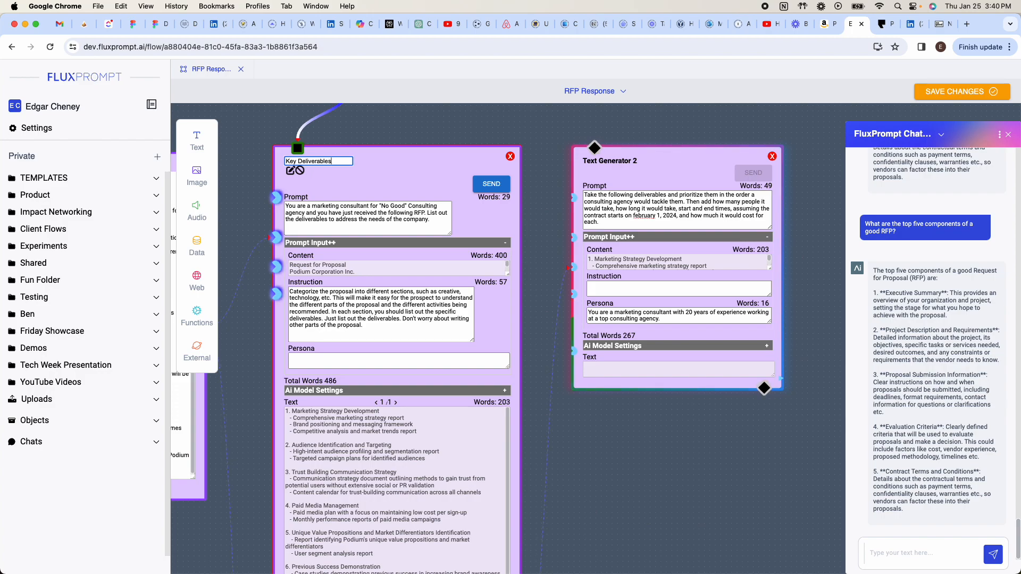
{"action": "left_click", "coordinate": [291, 171]}
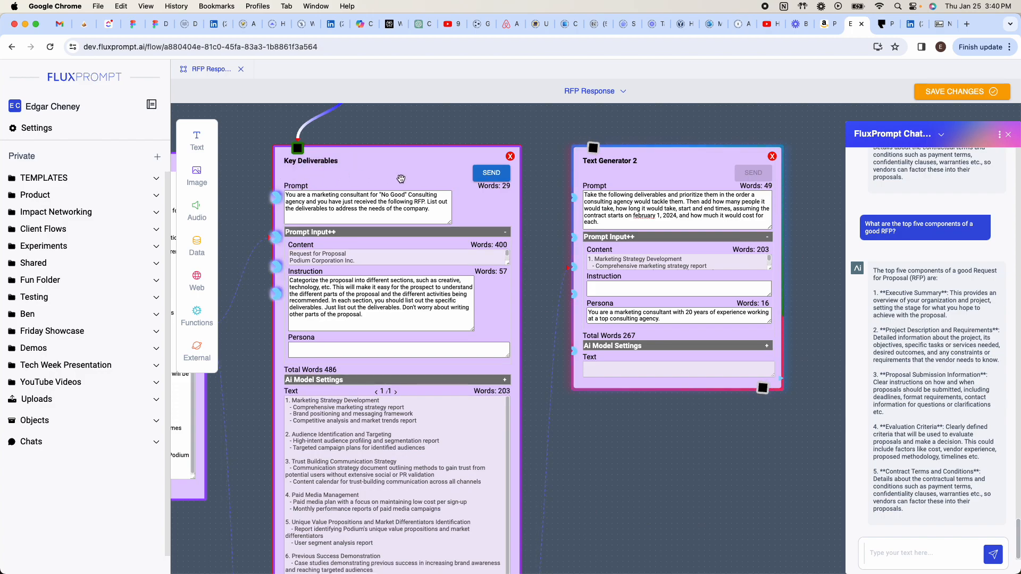
Step: Rename Text Generator 2 as "Pricing and Timeline"
{"action": "double_click", "coordinate": [630, 161]}
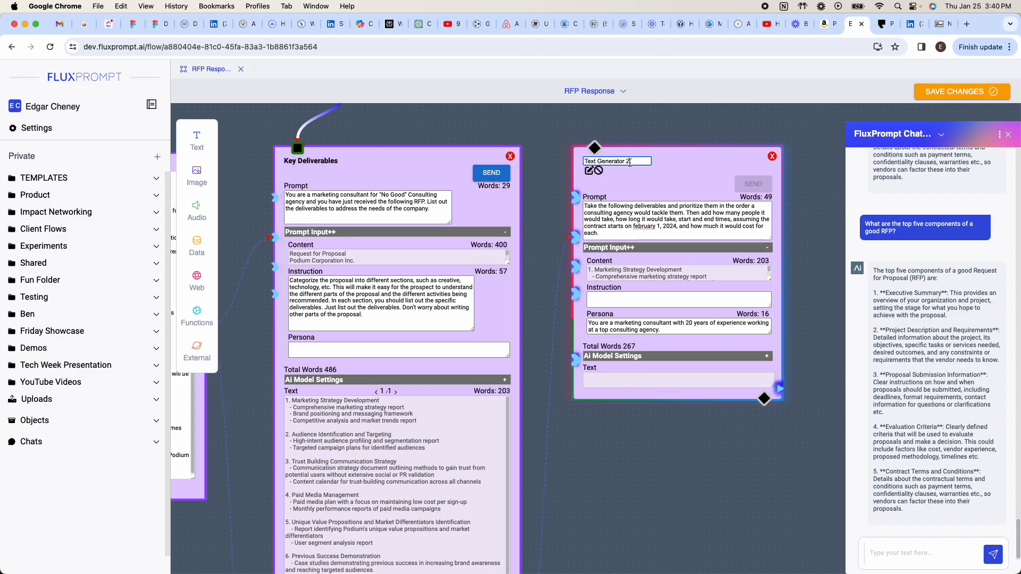
{"action": "key", "text": "super+a"}
{"action": "key", "text": "BackSpace"}
{"action": "type", "text": "Pricing and Timeline"}
{"action": "key", "text": "Return"}
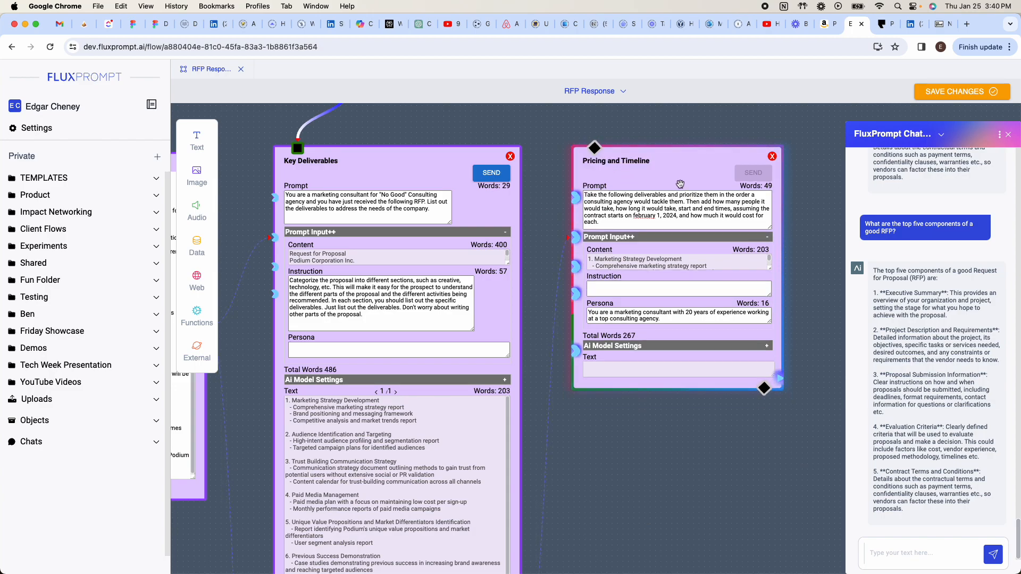
Step: Add a new Text Generator beside the Pricing and Timeline node and enlarge its prompt box
{"action": "left_click_drag", "start_coordinate": [799, 200], "coordinate": [581, 211]}
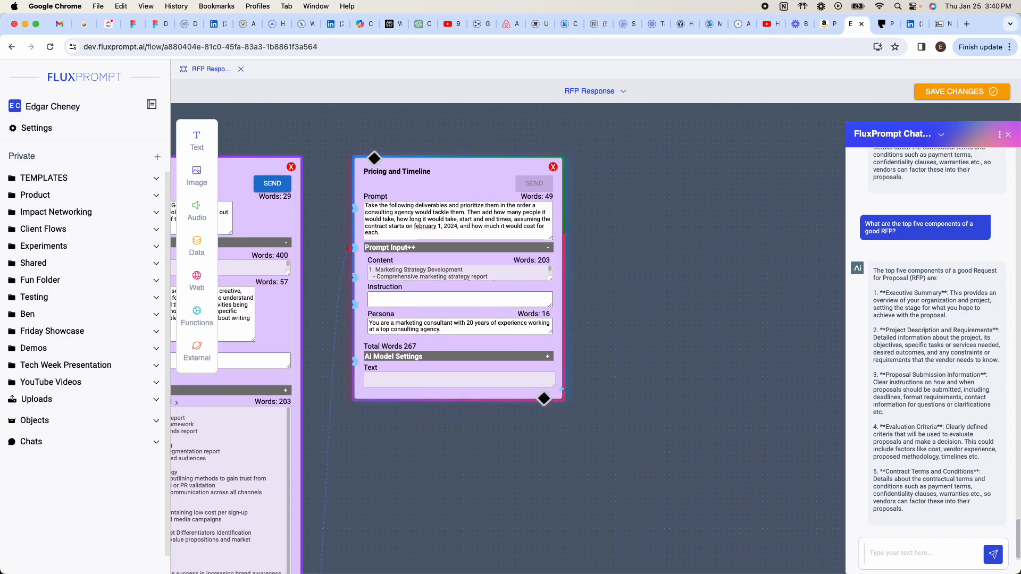
{"action": "left_click_drag", "start_coordinate": [675, 241], "coordinate": [637, 232]}
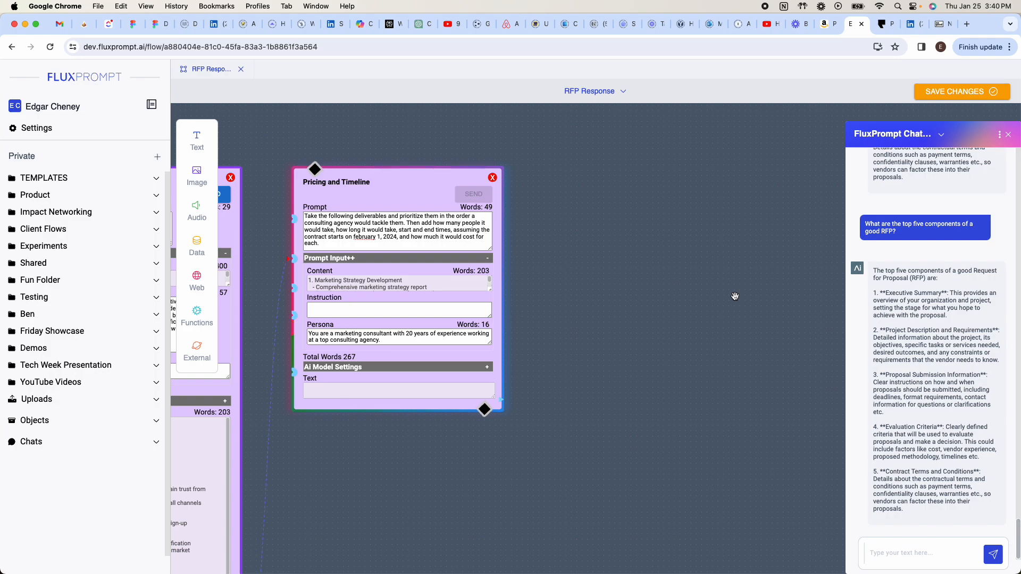
{"action": "left_click_drag", "start_coordinate": [666, 278], "coordinate": [710, 296]}
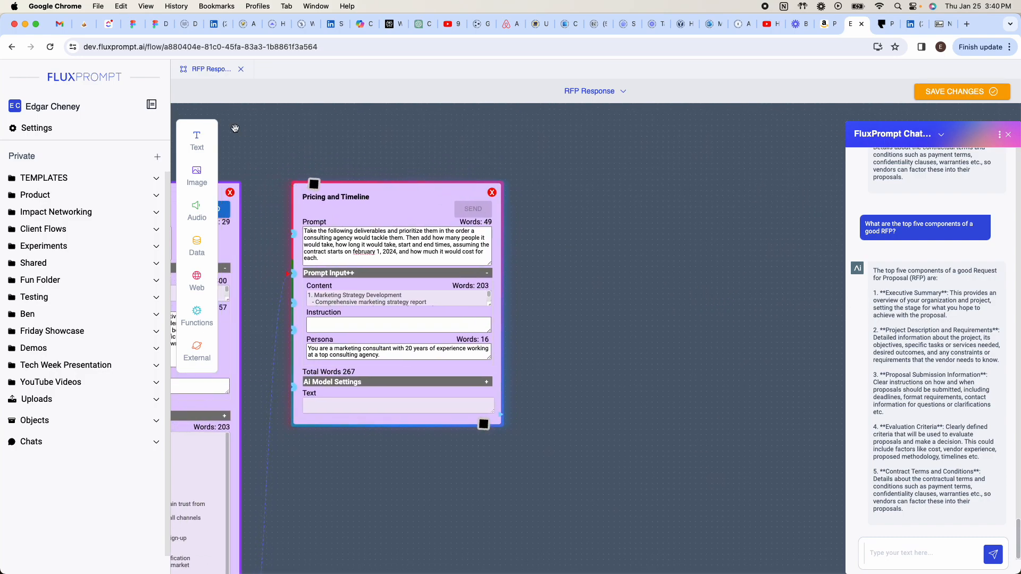
{"action": "left_click", "coordinate": [185, 144]}
{"action": "left_click_drag", "start_coordinate": [250, 129], "coordinate": [618, 197]}
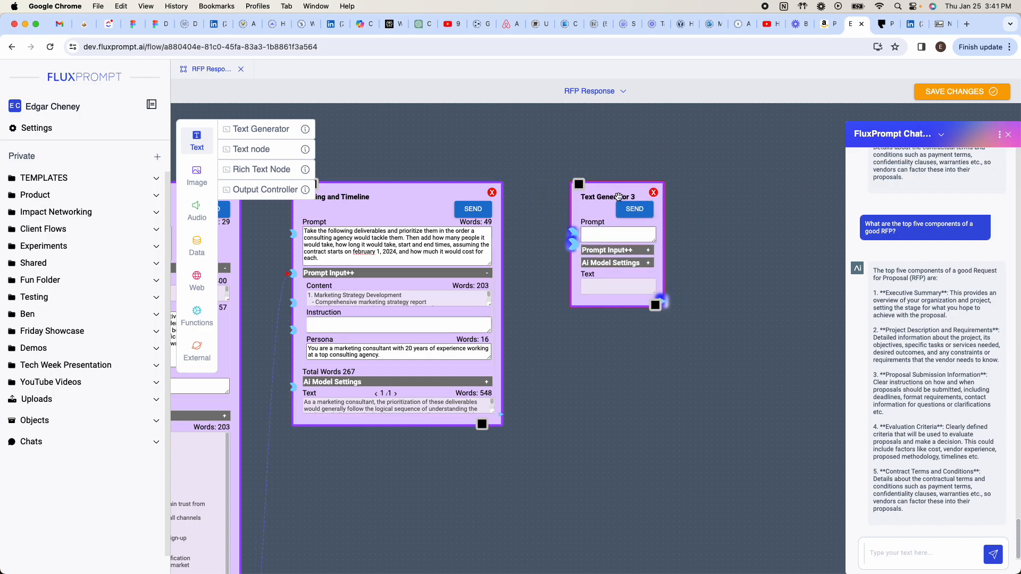
{"action": "left_click_drag", "start_coordinate": [654, 241], "coordinate": [715, 265]}
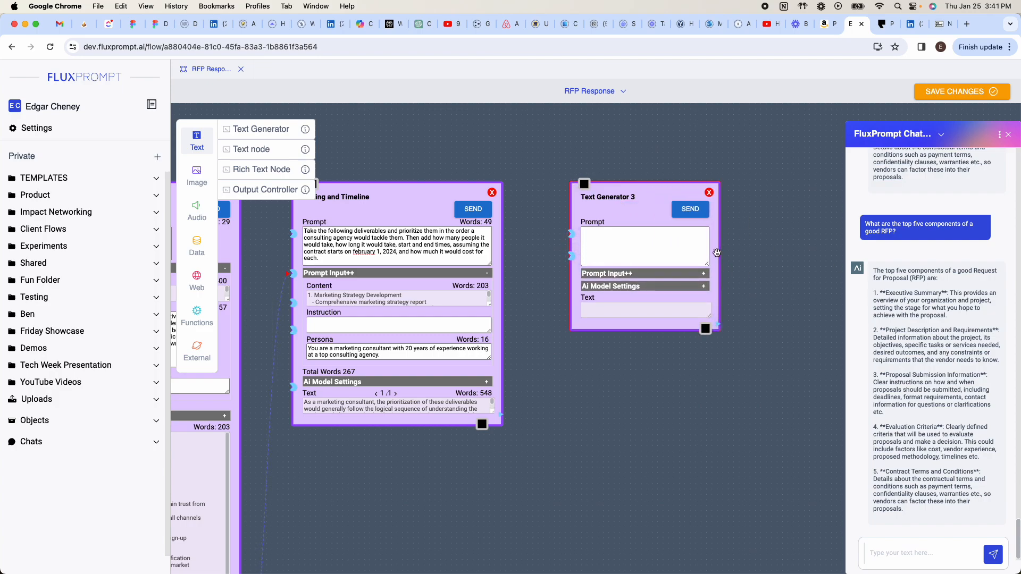
{"action": "left_click", "coordinate": [596, 233]}
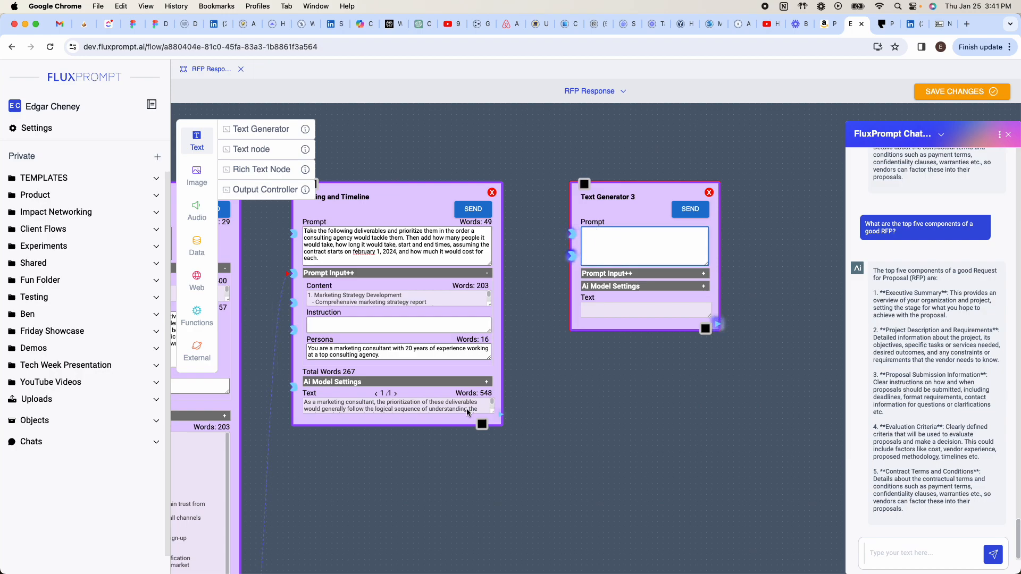
Step: Enlarge the Pricing and Timeline node's output text box and read its deliverables schedule through to the end
{"action": "left_click_drag", "start_coordinate": [551, 408], "coordinate": [548, 573]}
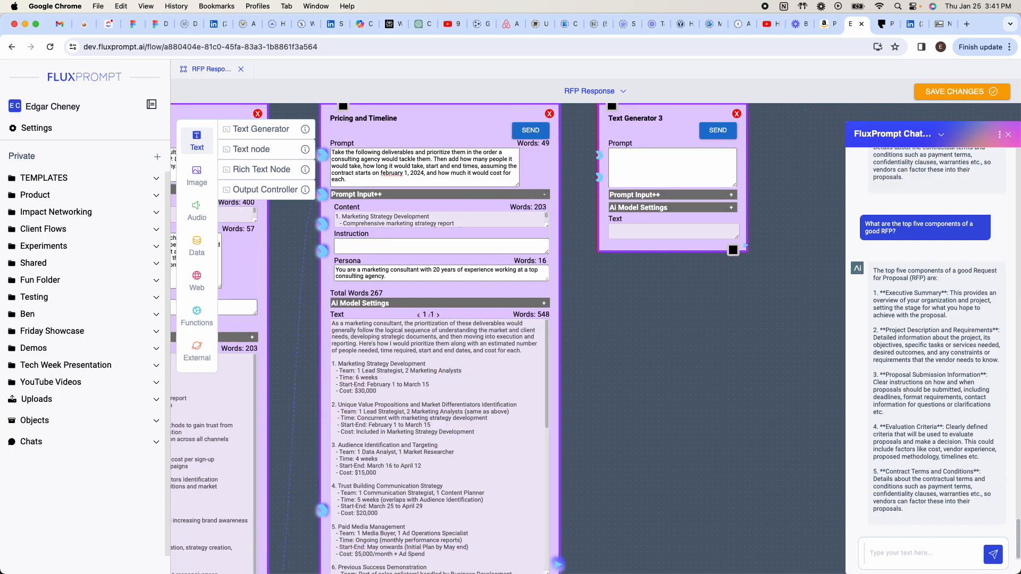
{"action": "left_click_drag", "start_coordinate": [608, 473], "coordinate": [716, 391]}
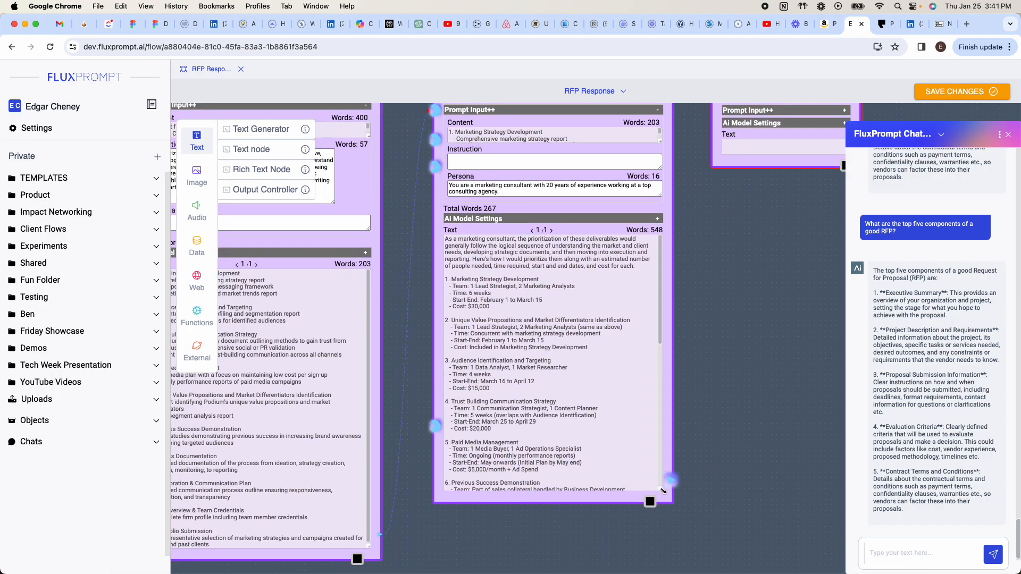
{"action": "left_click_drag", "start_coordinate": [655, 492], "coordinate": [684, 572]}
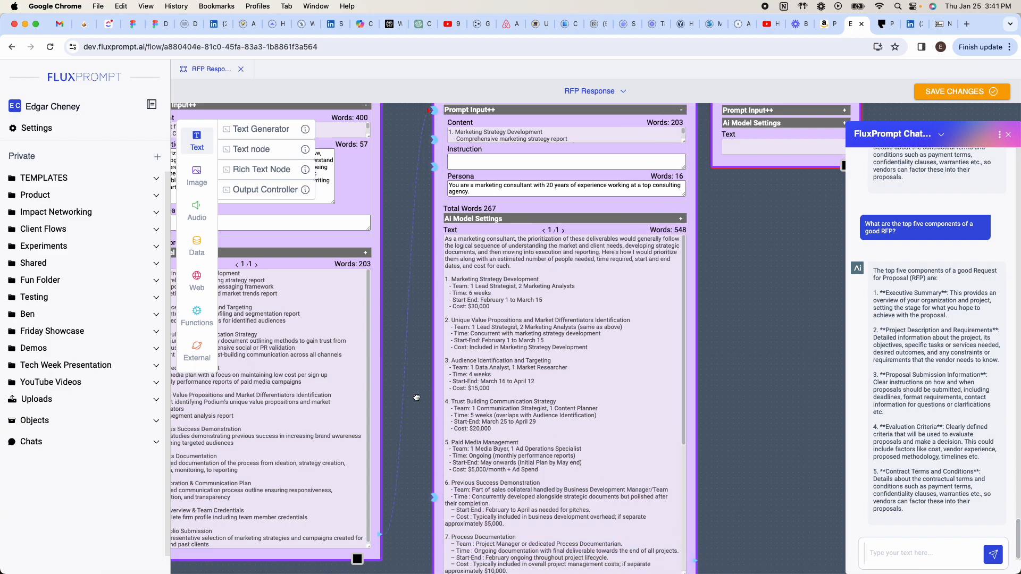
{"action": "left_click_drag", "start_coordinate": [397, 365], "coordinate": [462, 360]}
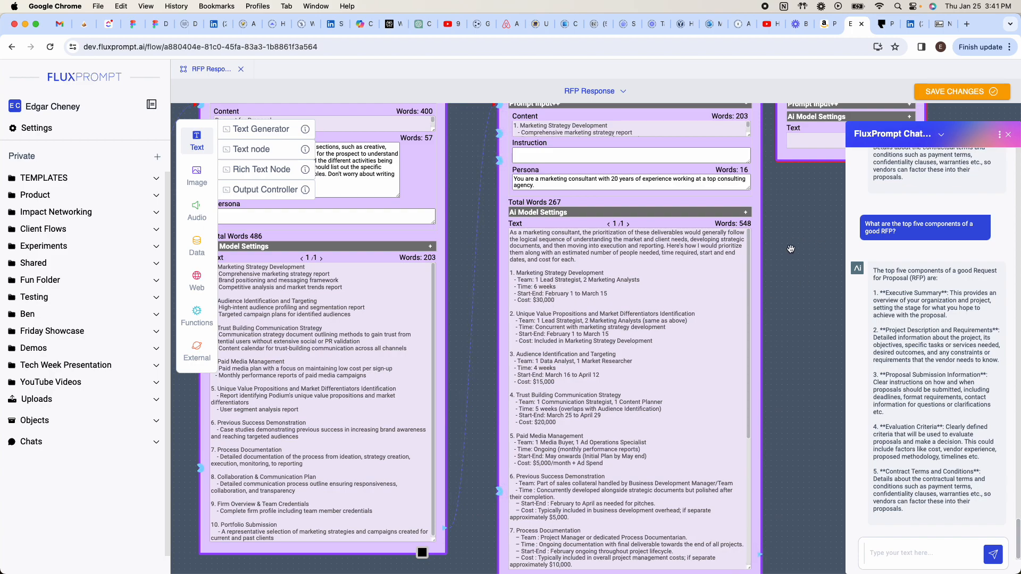
{"action": "scroll", "coordinate": [776, 276], "scroll_direction": "down", "scroll_amount": 3}
{"action": "scroll", "coordinate": [746, 310], "scroll_direction": "down", "scroll_amount": 2}
{"action": "scroll", "coordinate": [742, 371], "scroll_direction": "down", "scroll_amount": 5}
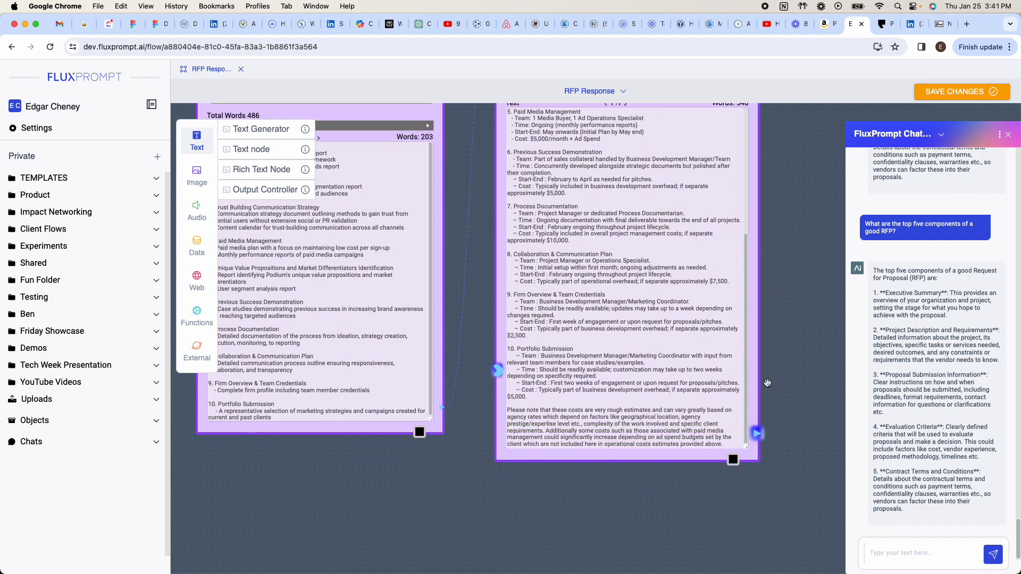
Step: Rename Text Generator 3 as "Company Overview"
{"action": "scroll", "coordinate": [764, 394], "scroll_direction": "up", "scroll_amount": 6}
{"action": "scroll", "coordinate": [764, 394], "scroll_direction": "right", "scroll_amount": 7}
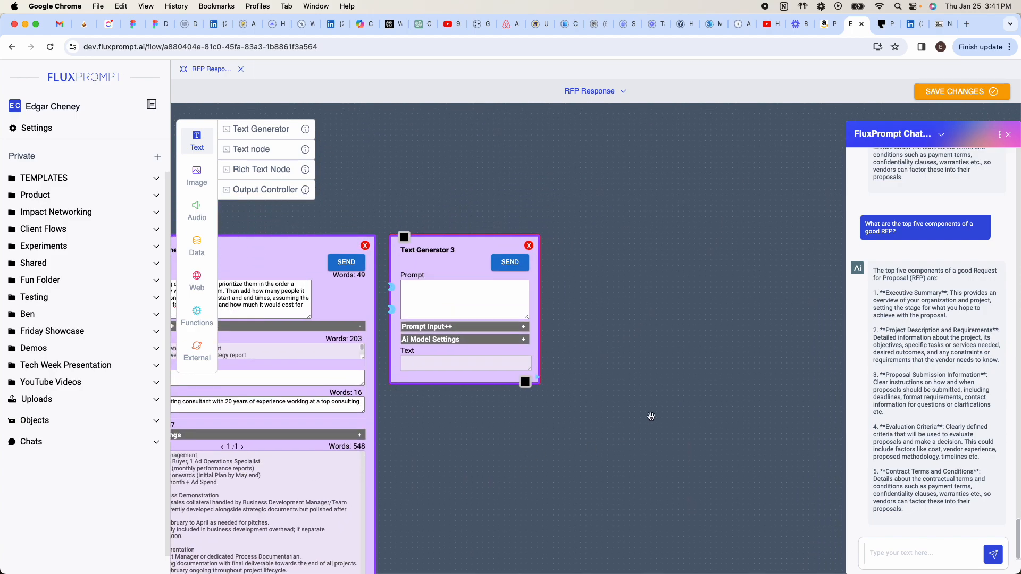
{"action": "scroll", "coordinate": [686, 409], "scroll_direction": "left", "scroll_amount": 3}
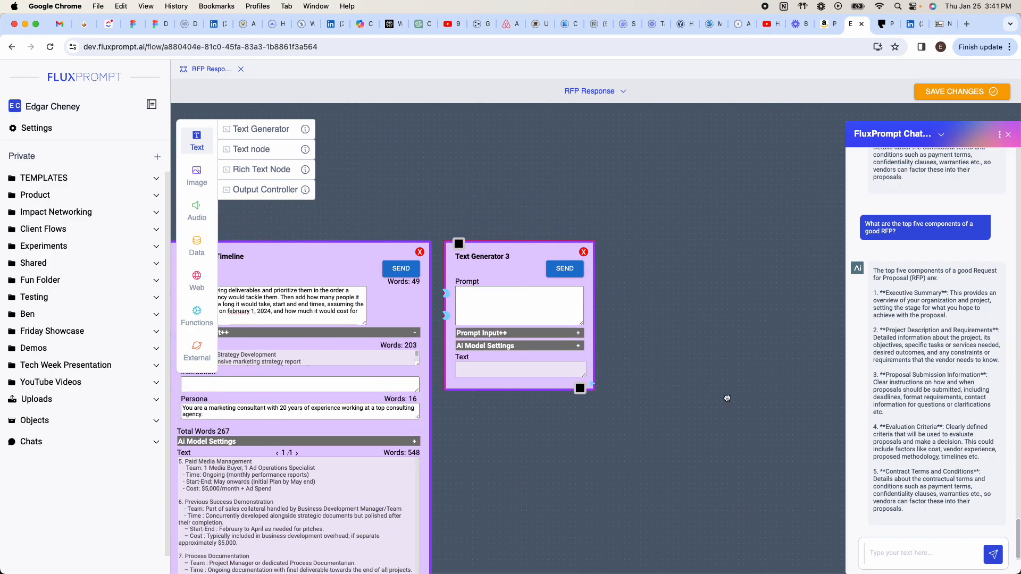
{"action": "left_click", "coordinate": [501, 257]}
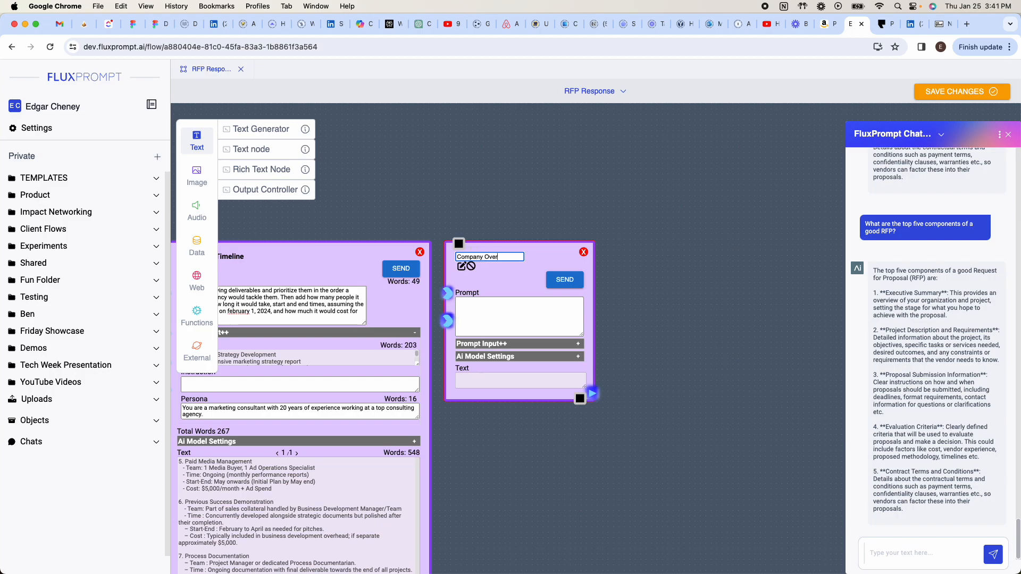
{"action": "left_click", "coordinate": [462, 268]}
{"action": "left_click", "coordinate": [509, 300]}
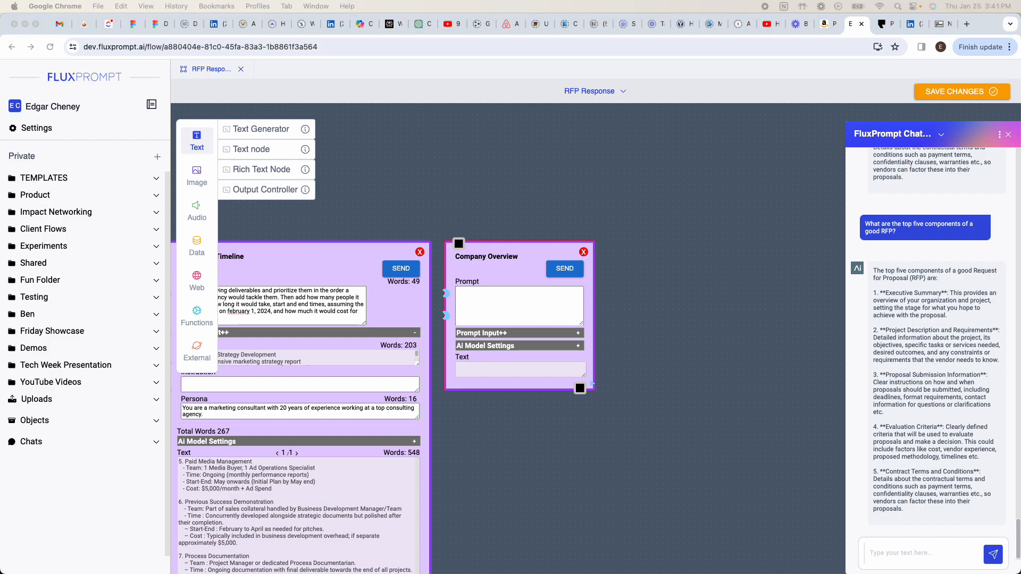
Step: Add a Web Search node above the Company Overview node and run a Google search for "interview with NoGood Founder"
{"action": "left_click", "coordinate": [551, 173]}
{"action": "left_click_drag", "start_coordinate": [554, 161], "coordinate": [550, 434]}
{"action": "left_click_drag", "start_coordinate": [561, 255], "coordinate": [568, 300]}
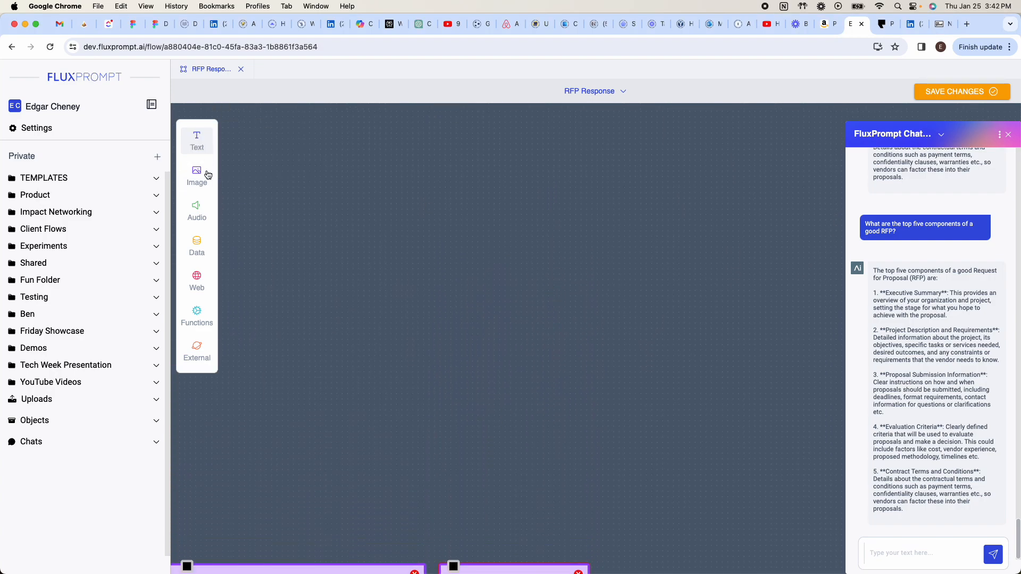
{"action": "left_click", "coordinate": [211, 278]}
{"action": "left_click_drag", "start_coordinate": [245, 278], "coordinate": [450, 130]}
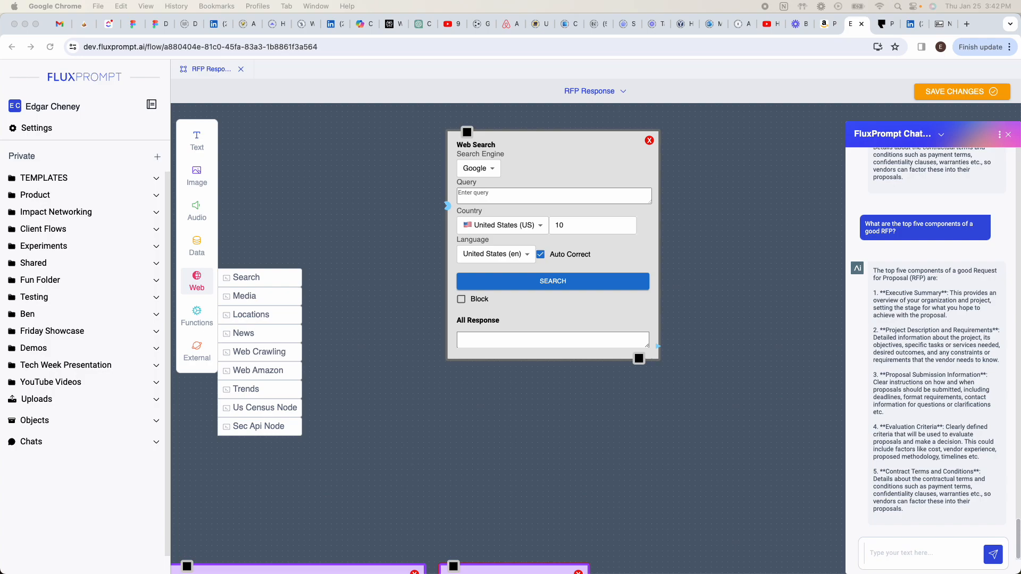
{"action": "left_click", "coordinate": [484, 197]}
{"action": "type", "text": "interview with NoGood Founder"}
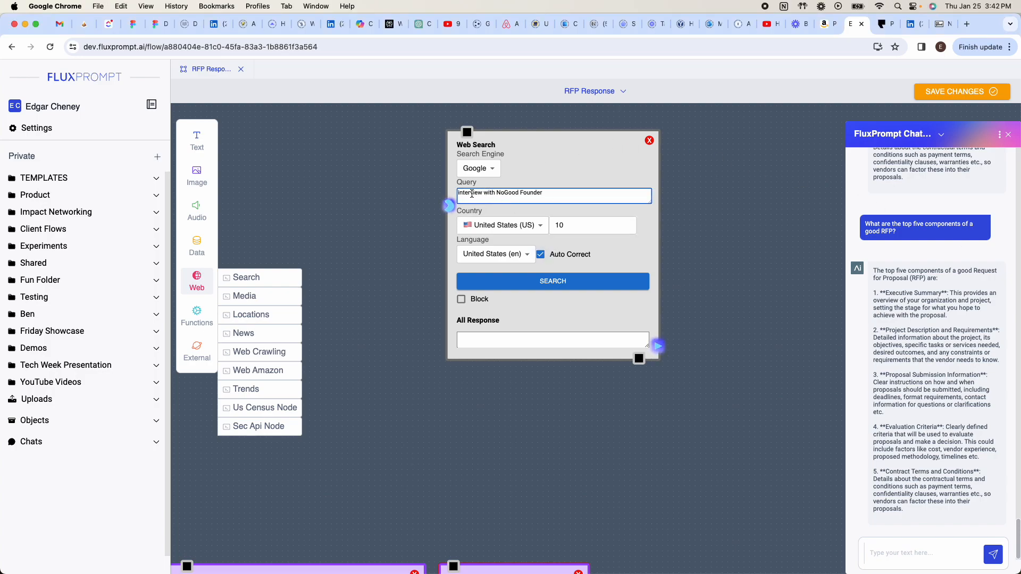
{"action": "left_click_drag", "start_coordinate": [543, 171], "coordinate": [545, 144]}
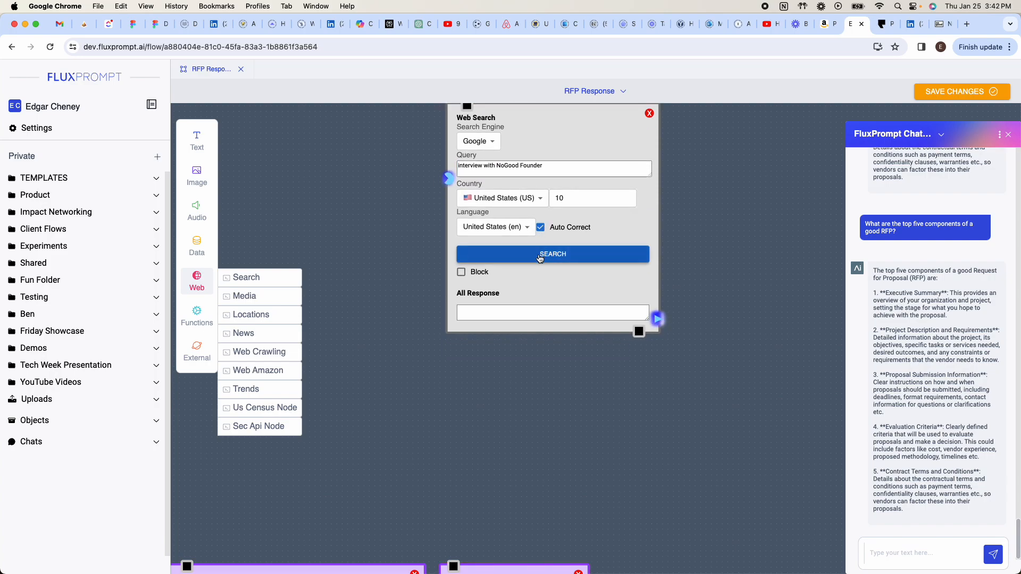
{"action": "scroll", "coordinate": [736, 214], "scroll_direction": "down", "scroll_amount": 3}
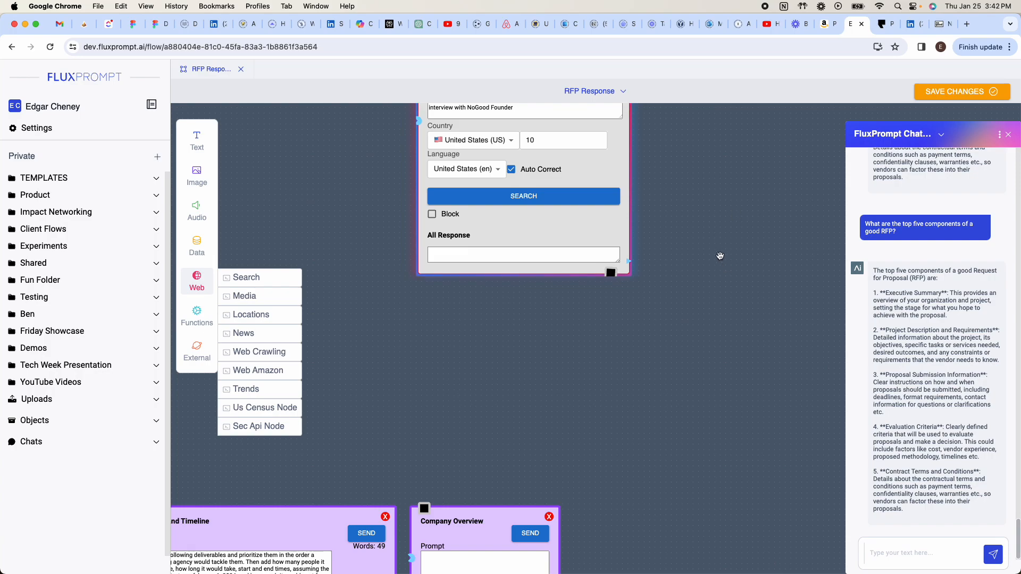
Step: Move the Web Search node farther above the Company Overview node and enlarge its All Response box
{"action": "scroll", "coordinate": [719, 255], "scroll_direction": "down", "scroll_amount": 4}
{"action": "left_click_drag", "start_coordinate": [717, 191], "coordinate": [677, 335]}
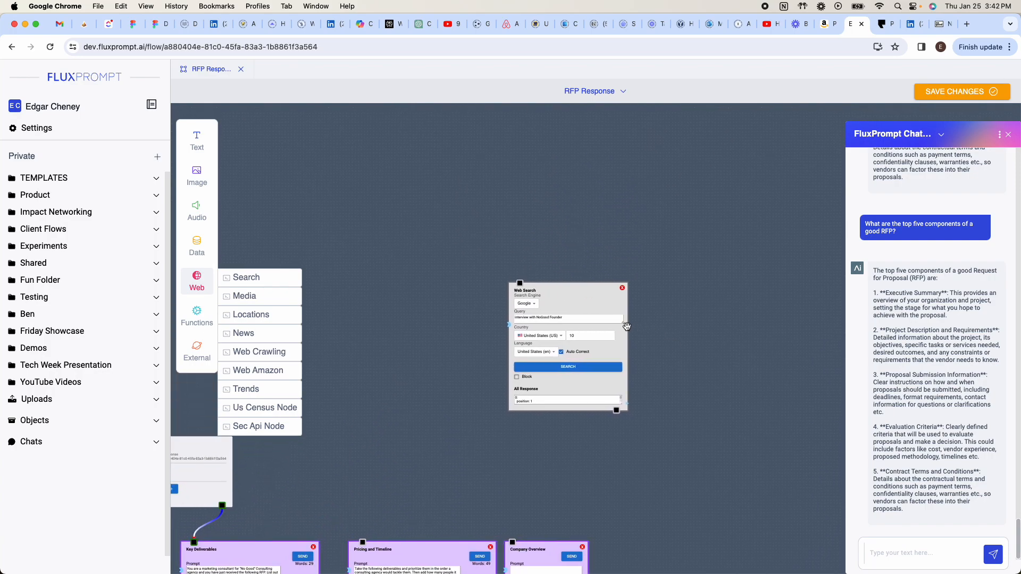
{"action": "left_click_drag", "start_coordinate": [565, 297], "coordinate": [565, 130]}
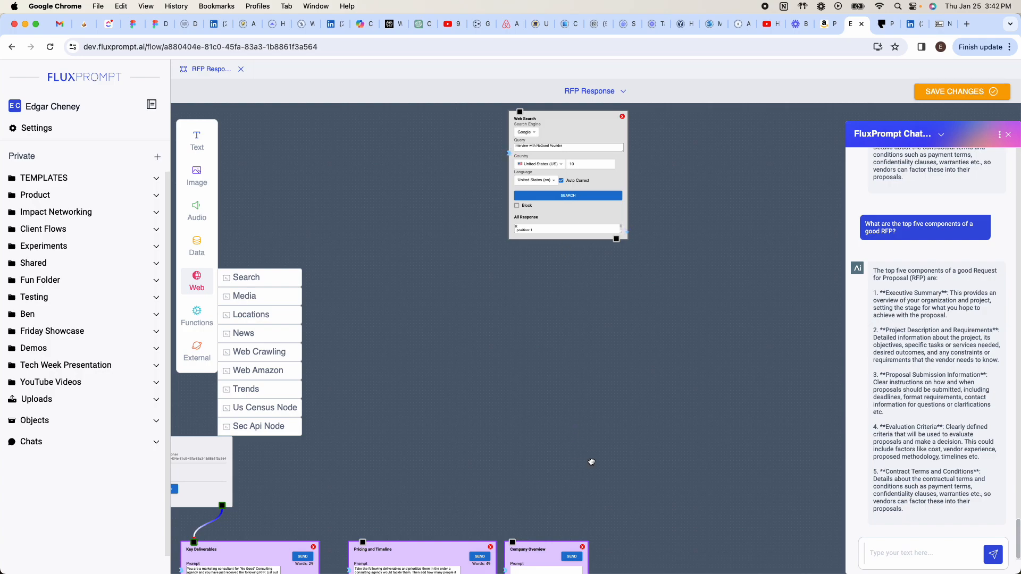
{"action": "scroll", "coordinate": [591, 462], "scroll_direction": "down", "scroll_amount": 2}
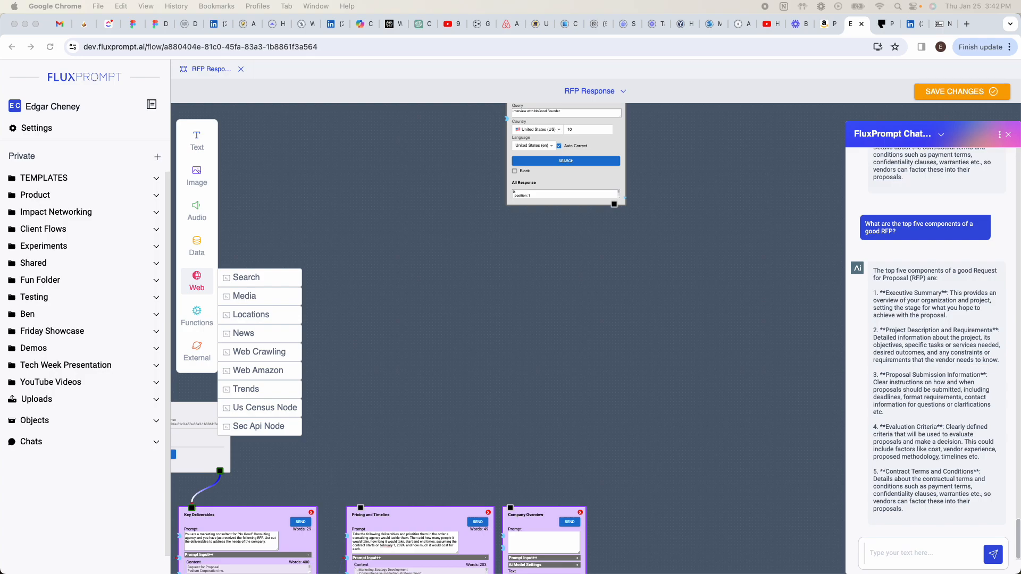
{"action": "scroll", "coordinate": [619, 211], "scroll_direction": "up", "scroll_amount": 3}
{"action": "left_click", "coordinate": [620, 192]}
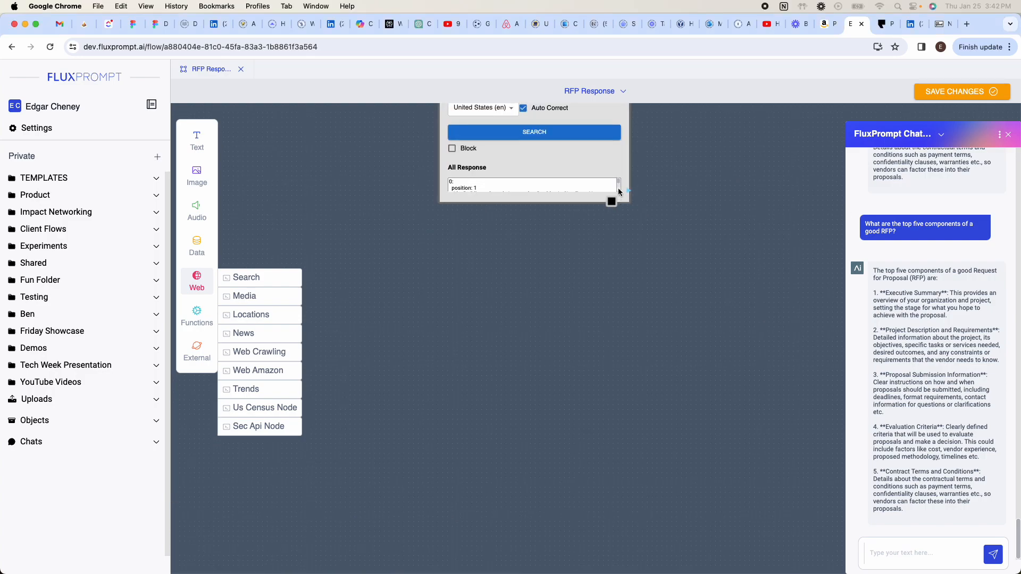
{"action": "left_click_drag", "start_coordinate": [621, 193], "coordinate": [662, 212]}
{"action": "left_click_drag", "start_coordinate": [706, 287], "coordinate": [705, 231]}
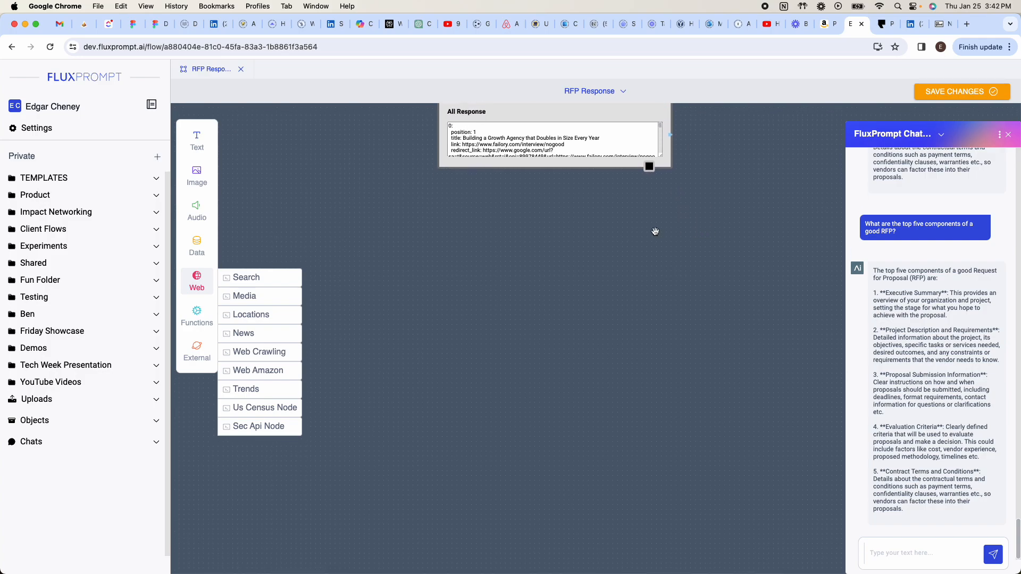
Step: Add a Text Generator below Web Search with a prompt to pick the article on NoGood's founding and work, returning only its link
{"action": "left_click", "coordinate": [197, 140]}
{"action": "left_click_drag", "start_coordinate": [238, 130], "coordinate": [474, 221]}
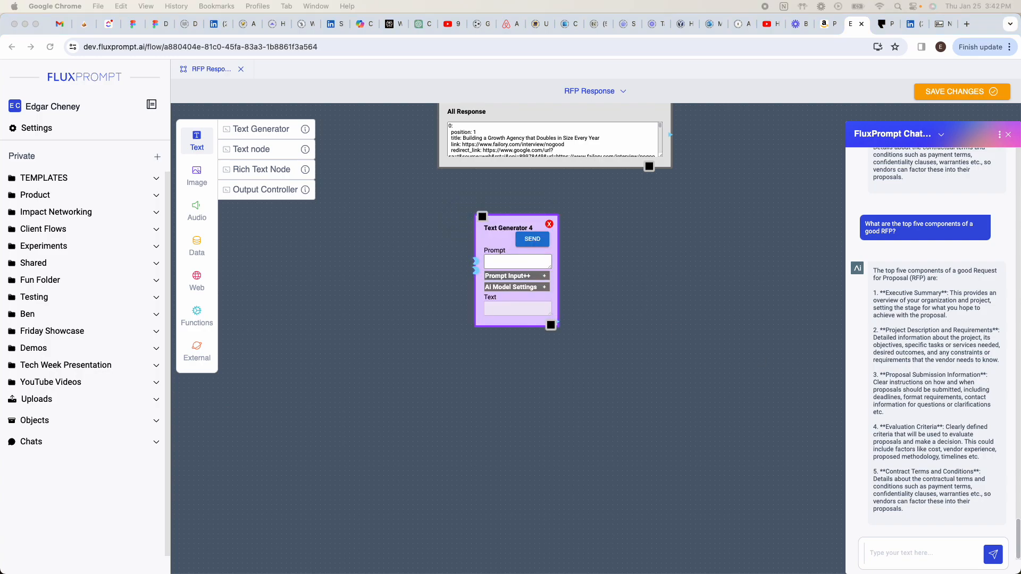
{"action": "left_click", "coordinate": [534, 270]}
{"action": "key", "text": "cmd+v"}
{"action": "left_click_drag", "start_coordinate": [550, 267], "coordinate": [634, 293]}
{"action": "left_click_drag", "start_coordinate": [538, 240], "coordinate": [524, 215]}
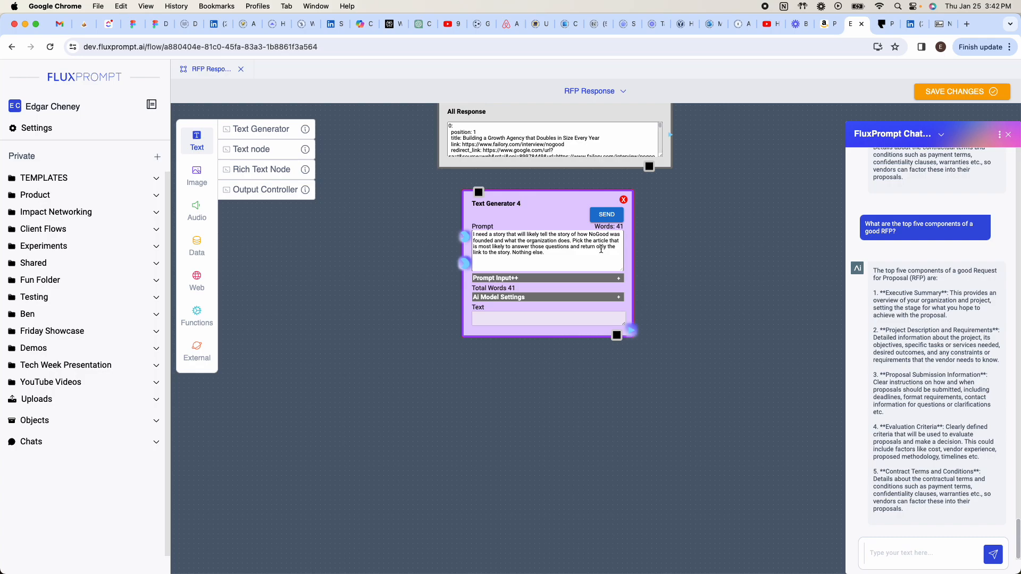
{"action": "scroll", "coordinate": [596, 245], "scroll_direction": "up", "scroll_amount": 1}
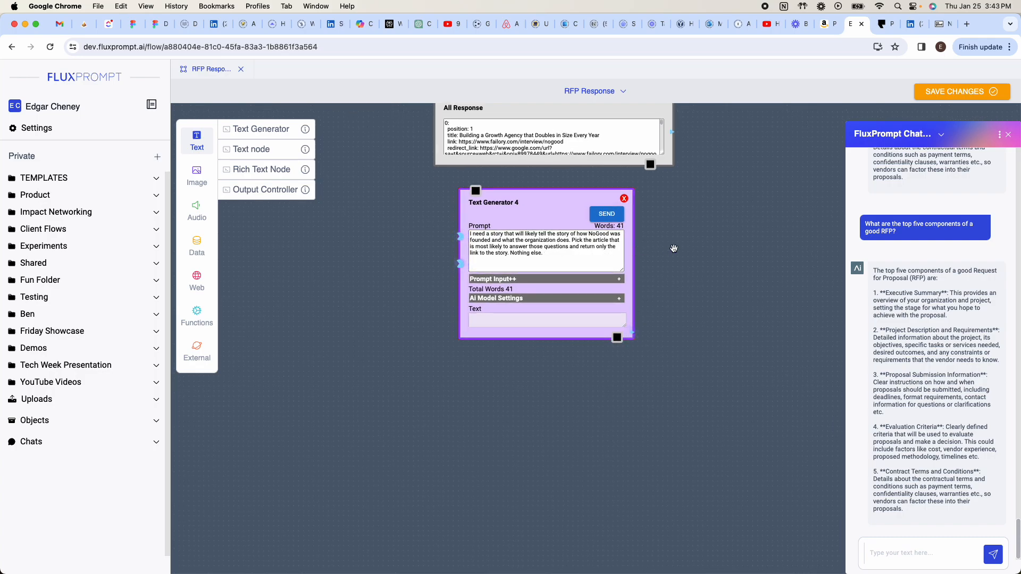
Step: Feed the Web Search output into Text Generator 4's Prompt Input++ content and generate the article link
{"action": "left_click_drag", "start_coordinate": [669, 252], "coordinate": [669, 299]}
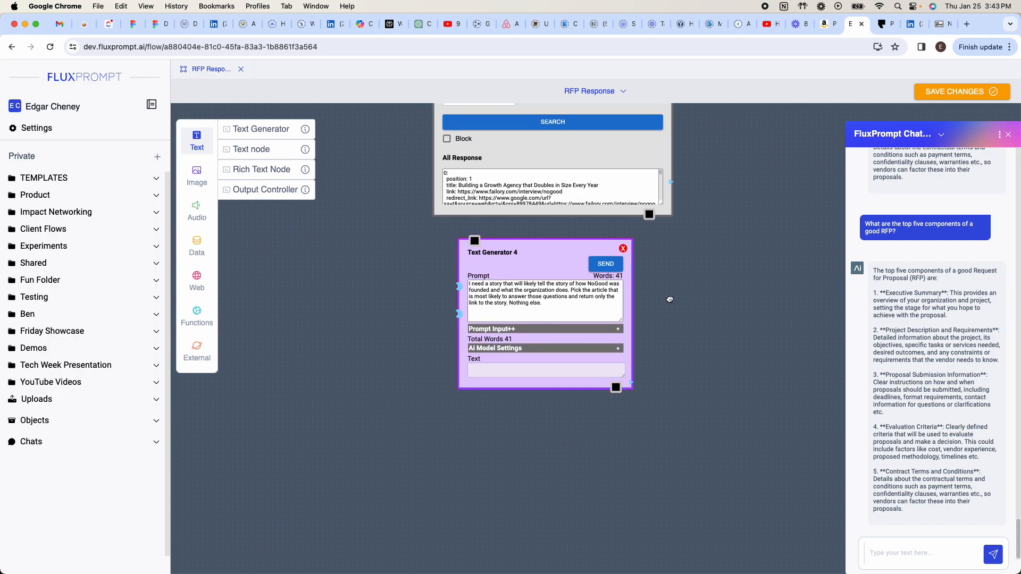
{"action": "left_click", "coordinate": [487, 330]}
{"action": "left_click_drag", "start_coordinate": [671, 182], "coordinate": [457, 322]}
{"action": "left_click_drag", "start_coordinate": [678, 320], "coordinate": [678, 315]}
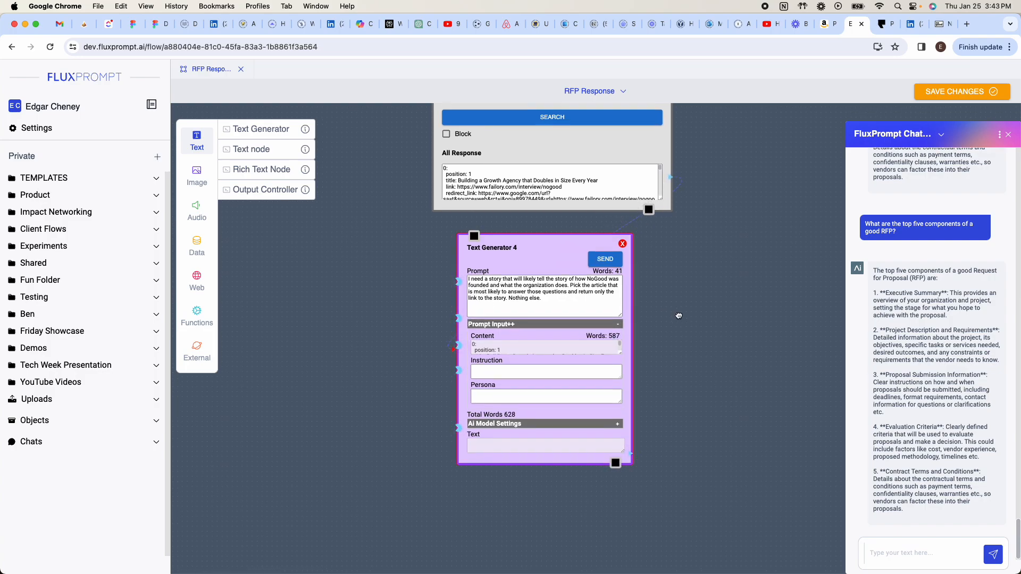
{"action": "left_click", "coordinate": [606, 257]}
Step: Add a Web Crawling node below Text Generator 4, link the generated URL into it, and set its system to ScrapingBee
{"action": "scroll", "coordinate": [699, 379], "scroll_direction": "down", "scroll_amount": 5}
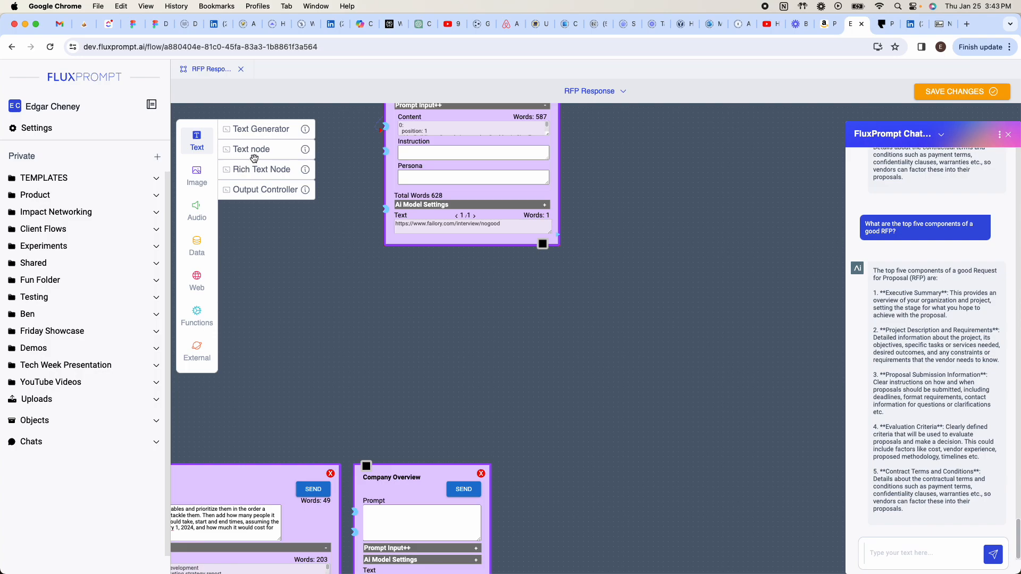
{"action": "left_click", "coordinate": [197, 281]}
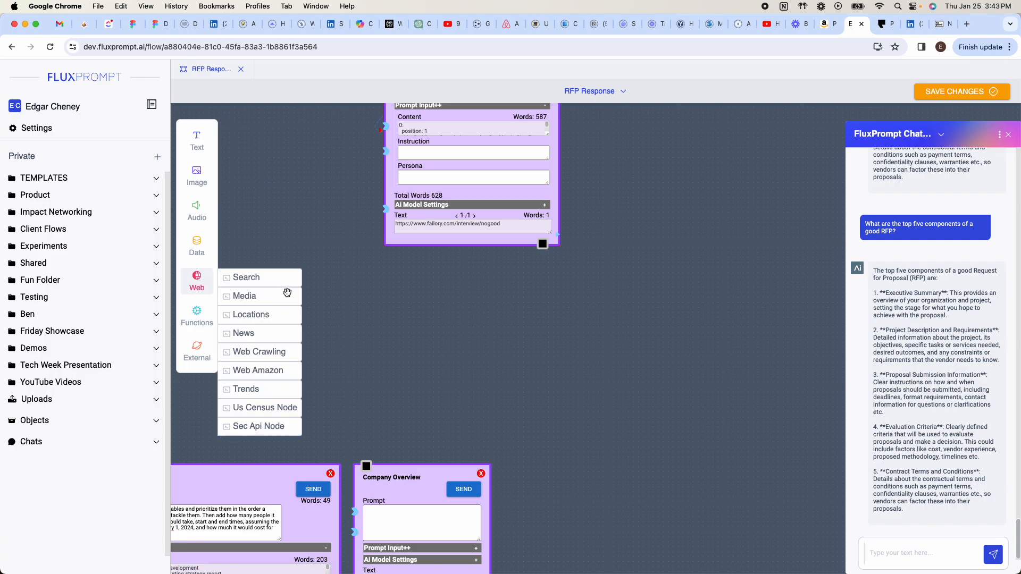
{"action": "left_click_drag", "start_coordinate": [268, 351], "coordinate": [489, 306]}
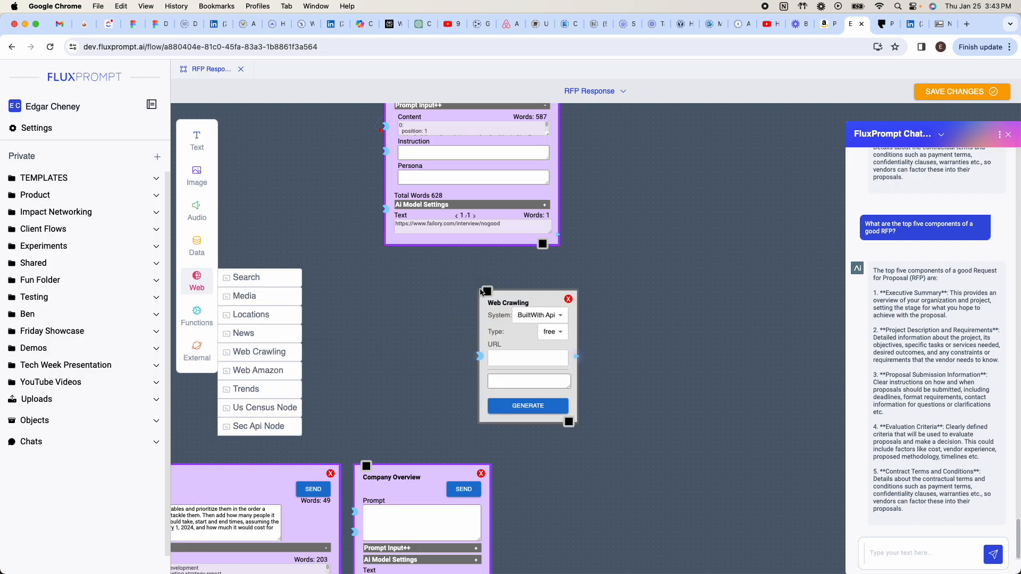
{"action": "left_click_drag", "start_coordinate": [560, 235], "coordinate": [436, 312]}
{"action": "left_click", "coordinate": [455, 291]}
{"action": "left_click", "coordinate": [458, 334]}
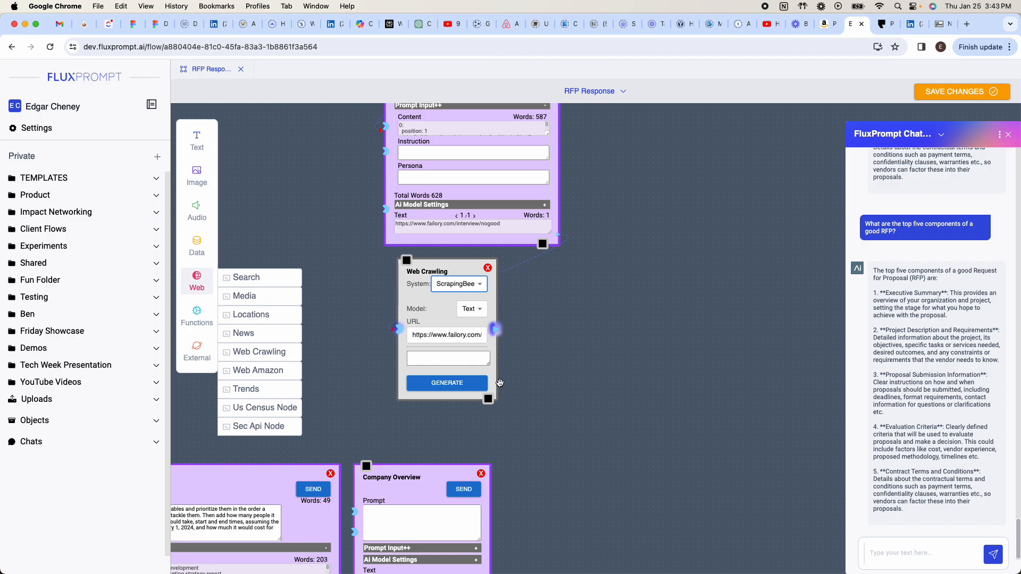
Step: Crawl the linked article, enlarge the output box to read the founder's interview, and shrink the box again
{"action": "left_click", "coordinate": [448, 385]}
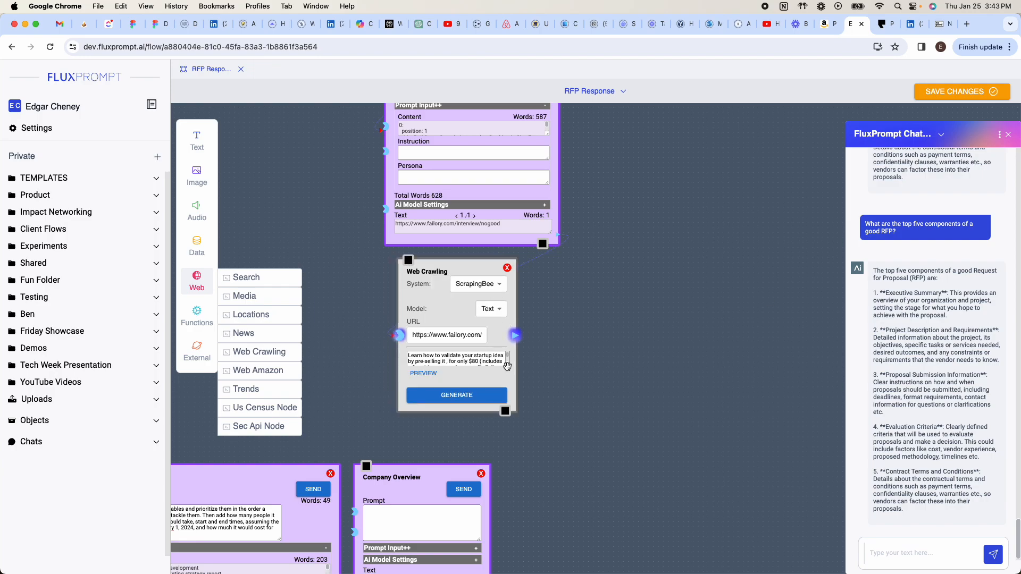
{"action": "left_click_drag", "start_coordinate": [508, 365], "coordinate": [618, 449]}
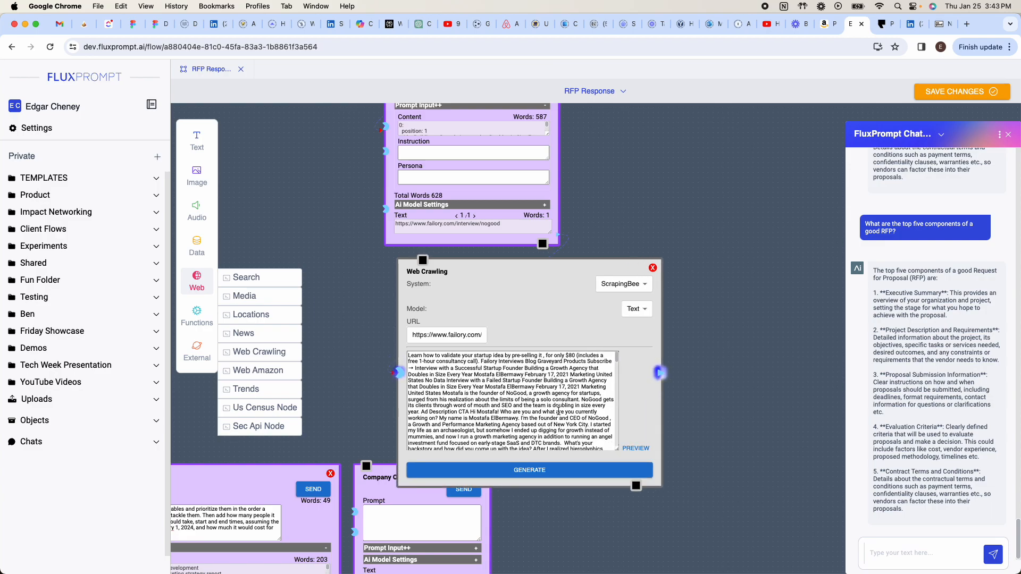
{"action": "scroll", "coordinate": [546, 395], "scroll_direction": "down", "scroll_amount": 1}
{"action": "scroll", "coordinate": [546, 395], "scroll_direction": "up", "scroll_amount": 1}
{"action": "left_click_drag", "start_coordinate": [612, 361], "coordinate": [612, 364]}
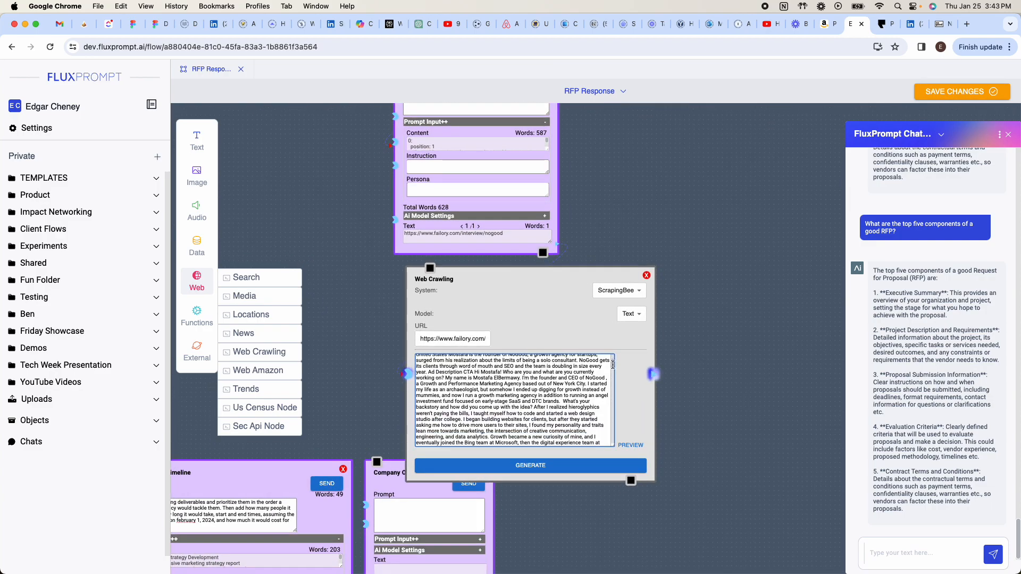
{"action": "left_click_drag", "start_coordinate": [445, 378], "coordinate": [485, 378]}
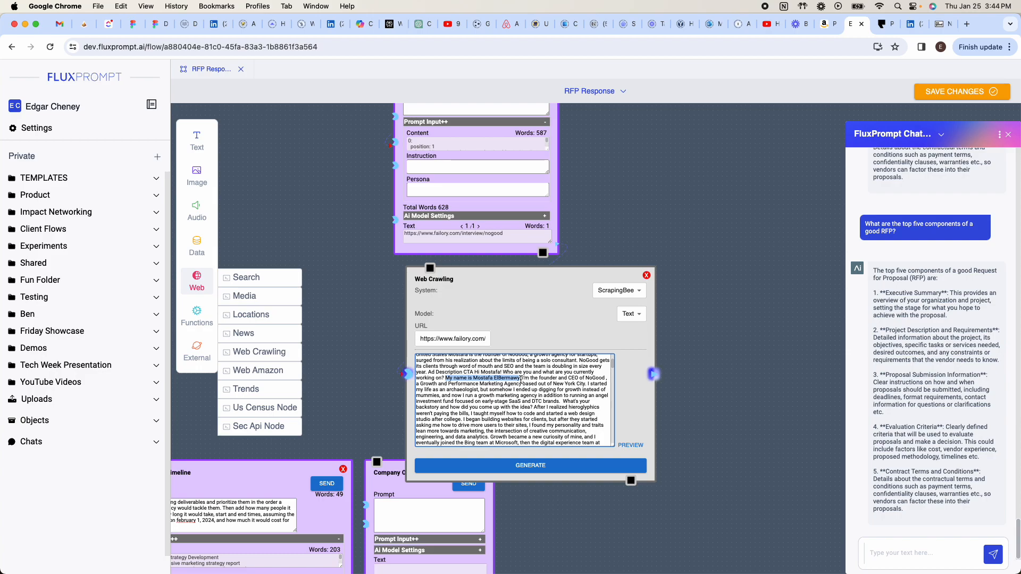
{"action": "left_click_drag", "start_coordinate": [615, 445], "coordinate": [520, 401]}
Step: Move the Company Overview node beneath the Web Crawling node and link the crawled text into its Prompt Input++ content
{"action": "left_click_drag", "start_coordinate": [627, 398], "coordinate": [607, 255]}
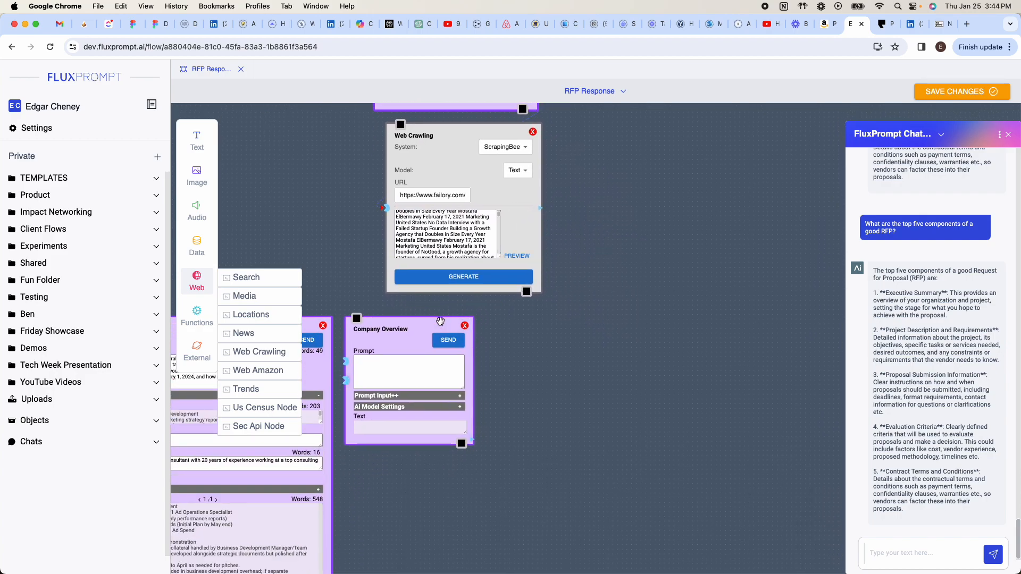
{"action": "left_click_drag", "start_coordinate": [658, 331], "coordinate": [762, 310]}
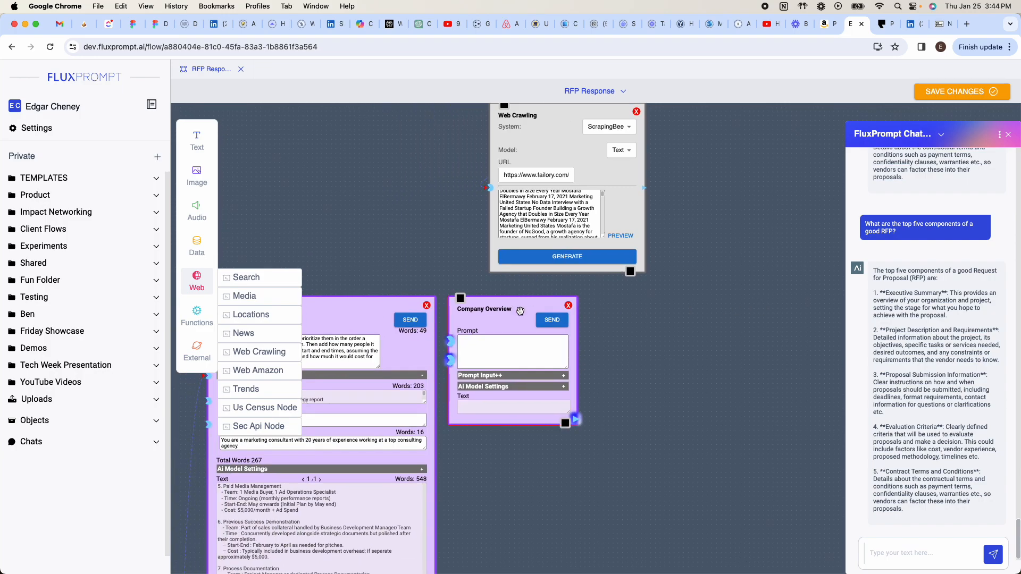
{"action": "left_click_drag", "start_coordinate": [519, 311], "coordinate": [583, 311]}
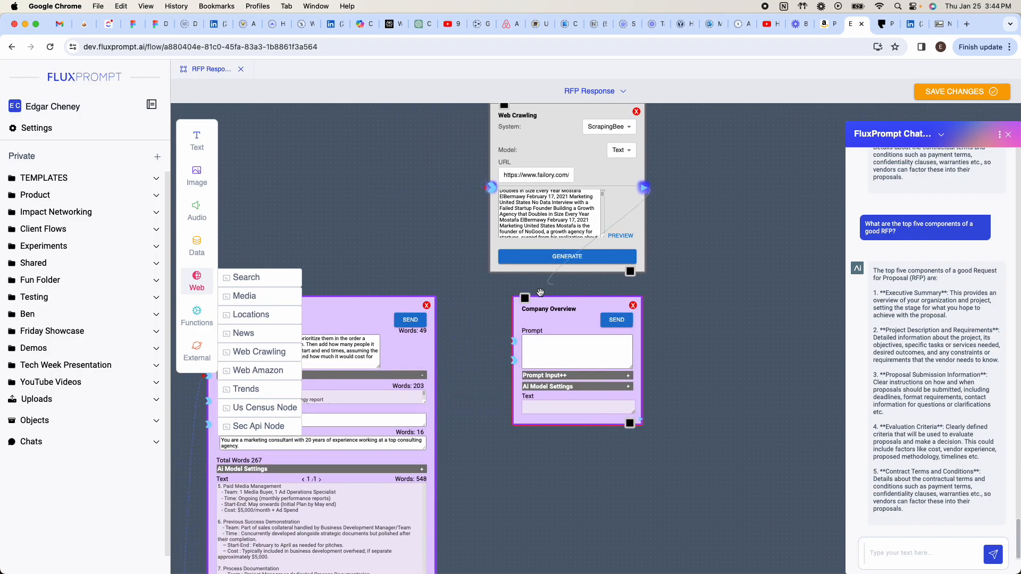
{"action": "left_click", "coordinate": [537, 375]}
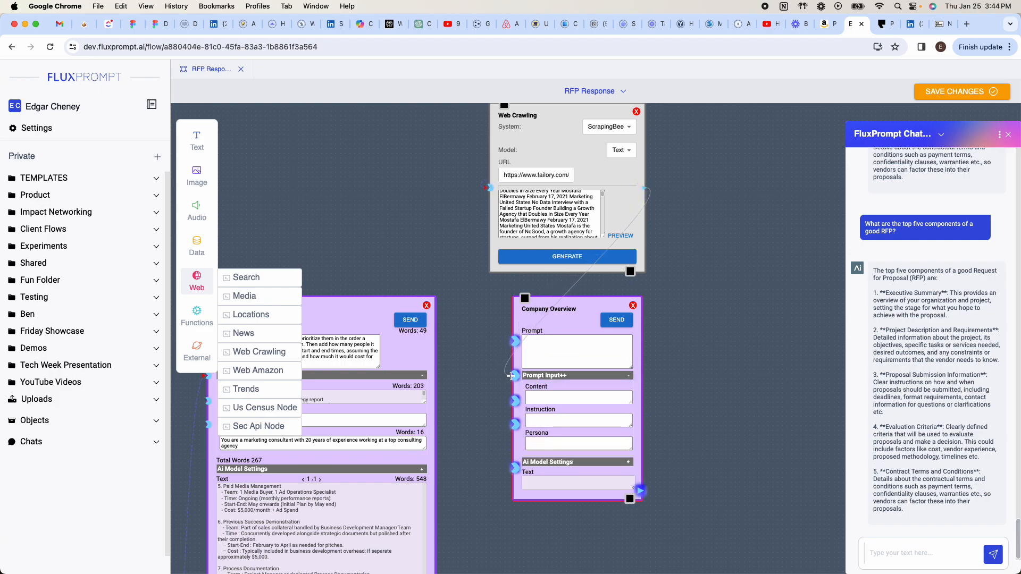
Step: Give Company Overview a prompt for an RFP response overview of NoGood's history, mission, team, and achievements, and enlarge the prompt box
{"action": "left_click", "coordinate": [543, 343]}
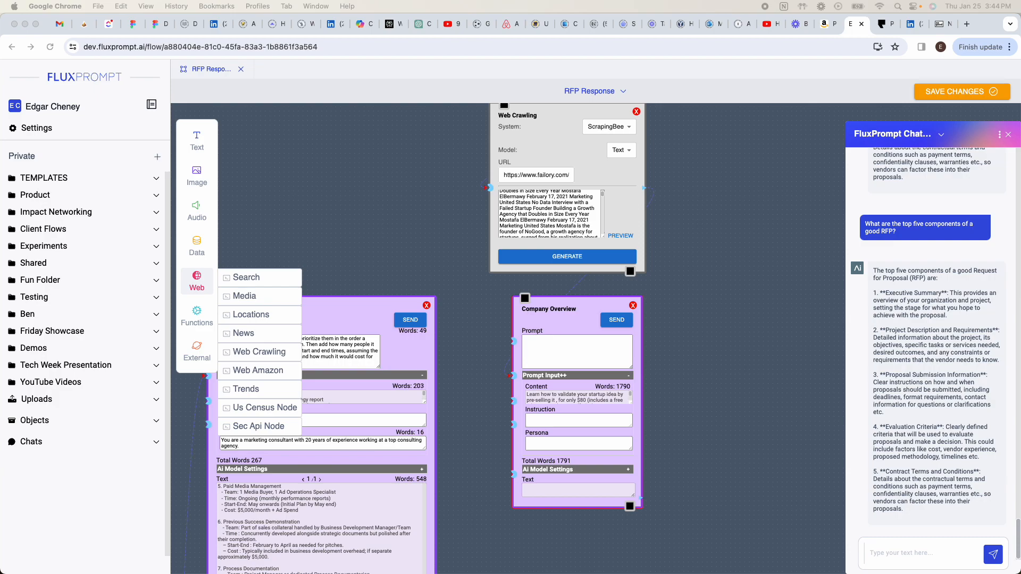
{"action": "left_click", "coordinate": [587, 345]}
{"action": "key", "text": "super+v"}
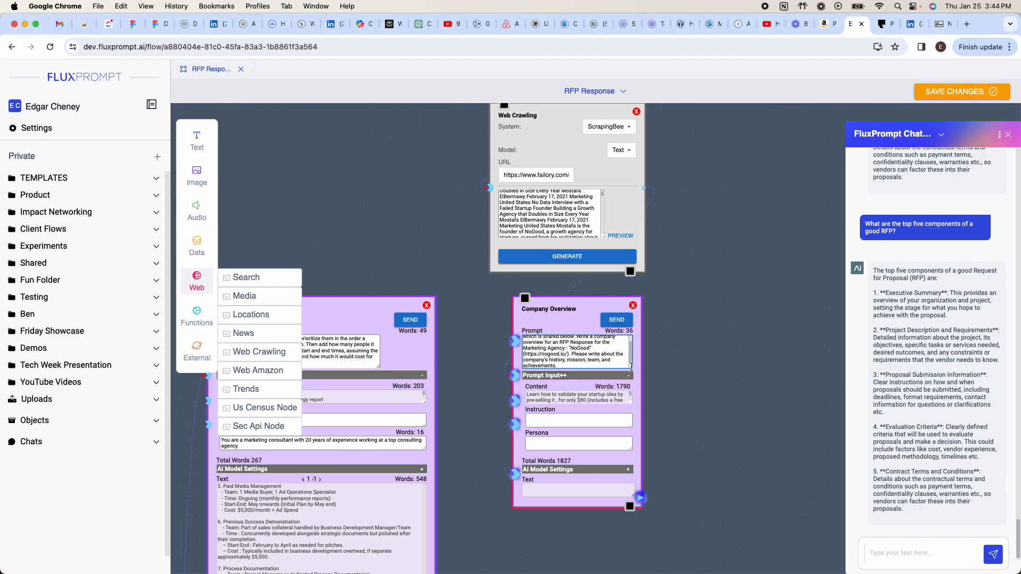
{"action": "left_click_drag", "start_coordinate": [628, 368], "coordinate": [650, 378]}
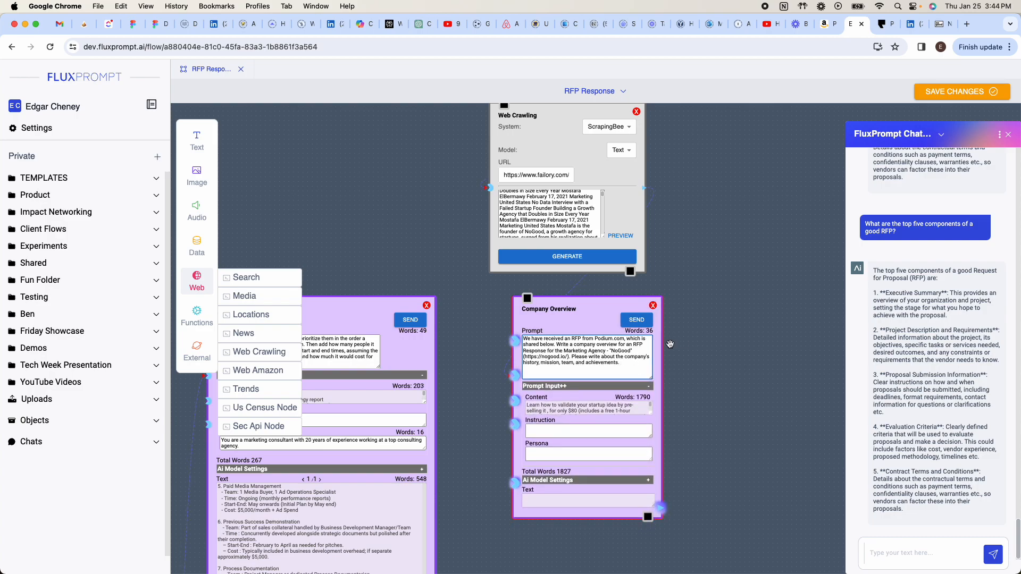
{"action": "scroll", "coordinate": [659, 337], "scroll_direction": "right", "scroll_amount": 3}
{"action": "scroll", "coordinate": [659, 337], "scroll_direction": "down", "scroll_amount": 1}
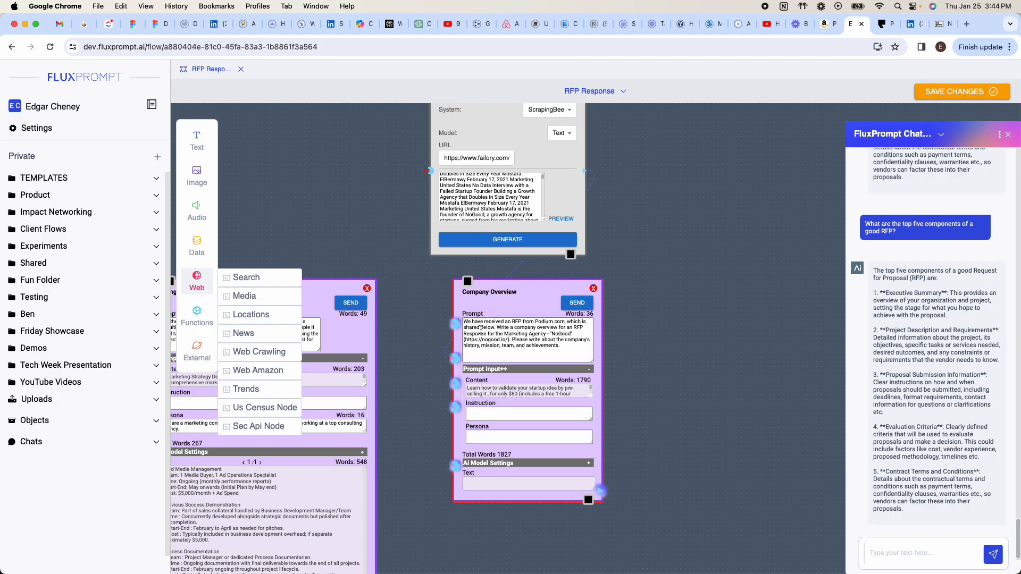
Step: Expand the AI model settings of the Company Overview node and turn on automatic token setting
{"action": "left_click_drag", "start_coordinate": [408, 410], "coordinate": [683, 357]}
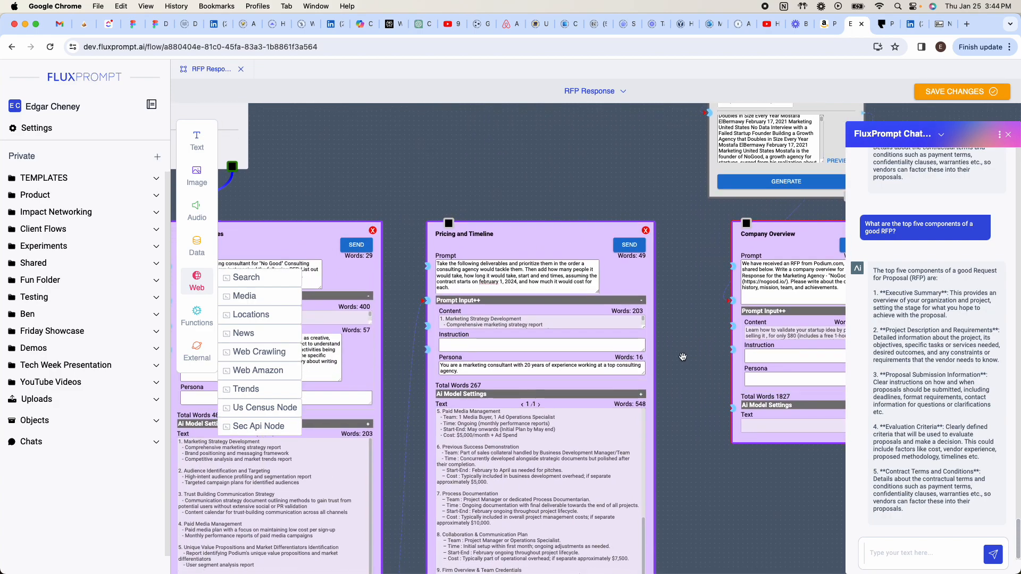
{"action": "scroll", "coordinate": [683, 360], "scroll_direction": "down", "scroll_amount": 3}
{"action": "left_click_drag", "start_coordinate": [233, 509], "coordinate": [289, 472]}
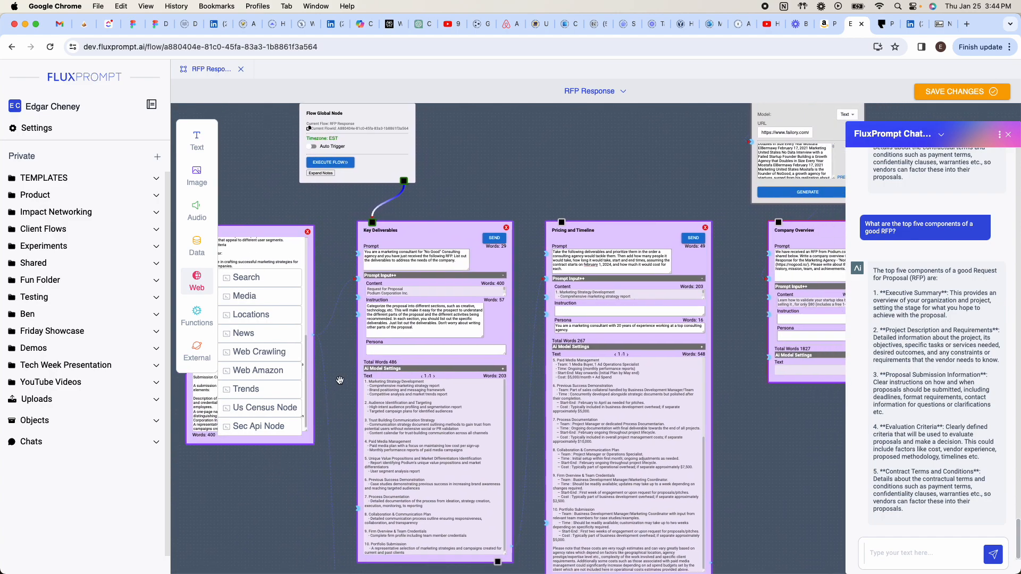
{"action": "left_click_drag", "start_coordinate": [347, 335], "coordinate": [404, 329]}
{"action": "scroll", "coordinate": [501, 287], "scroll_direction": "up", "scroll_amount": 5}
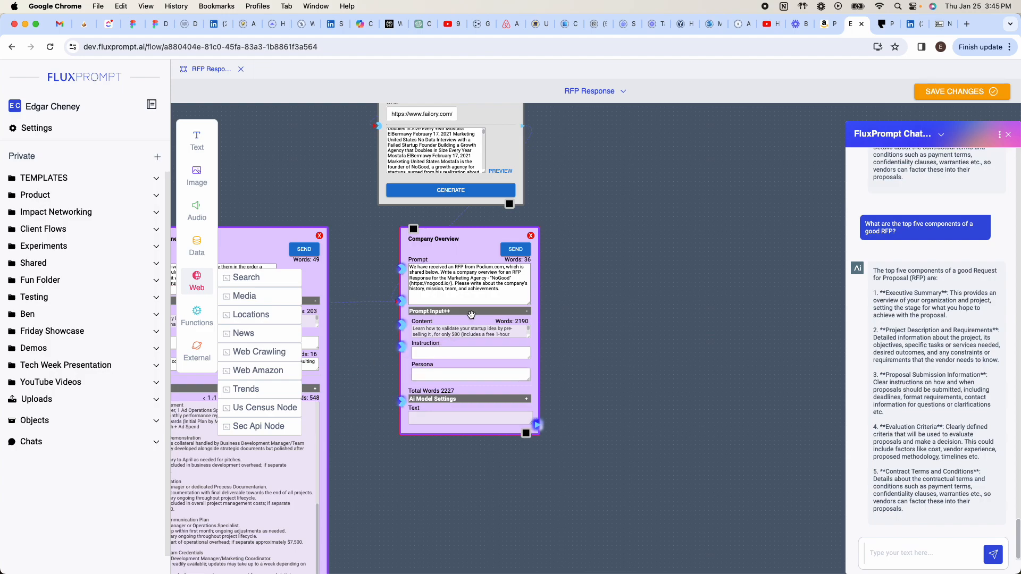
{"action": "scroll", "coordinate": [451, 287], "scroll_direction": "up", "scroll_amount": 2}
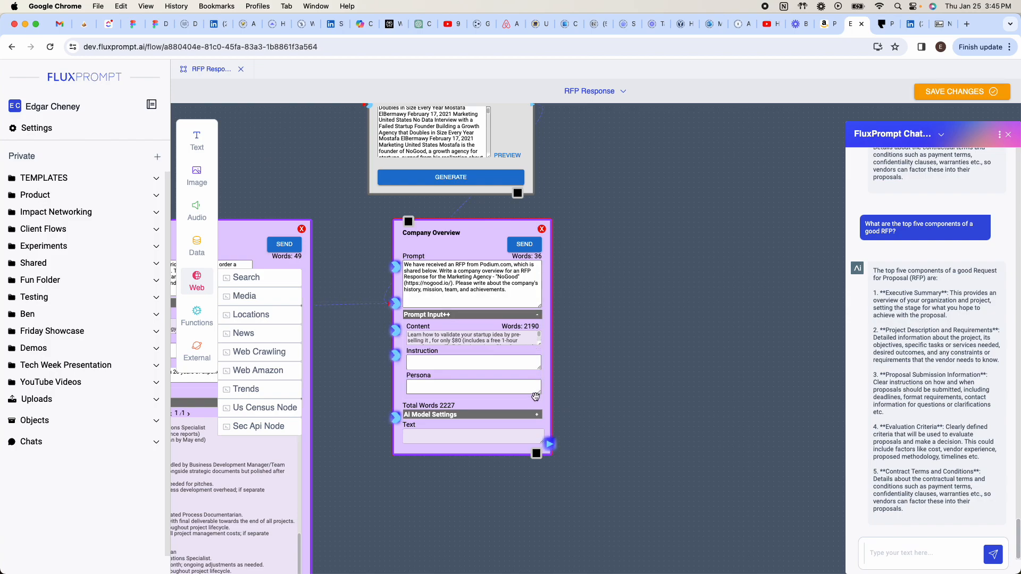
{"action": "left_click", "coordinate": [537, 418]}
{"action": "scroll", "coordinate": [588, 238], "scroll_direction": "down", "scroll_amount": 5}
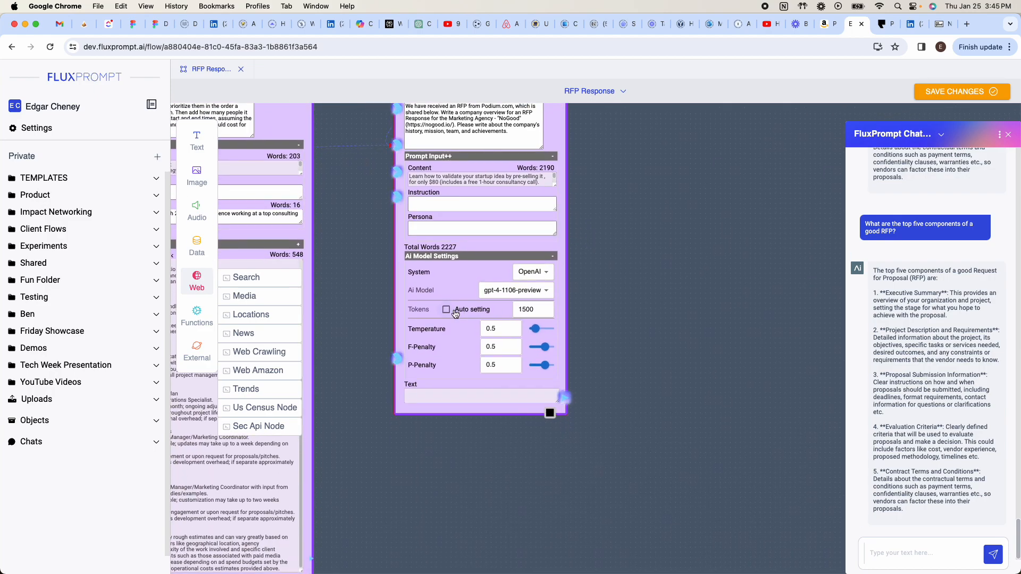
{"action": "left_click", "coordinate": [447, 310]}
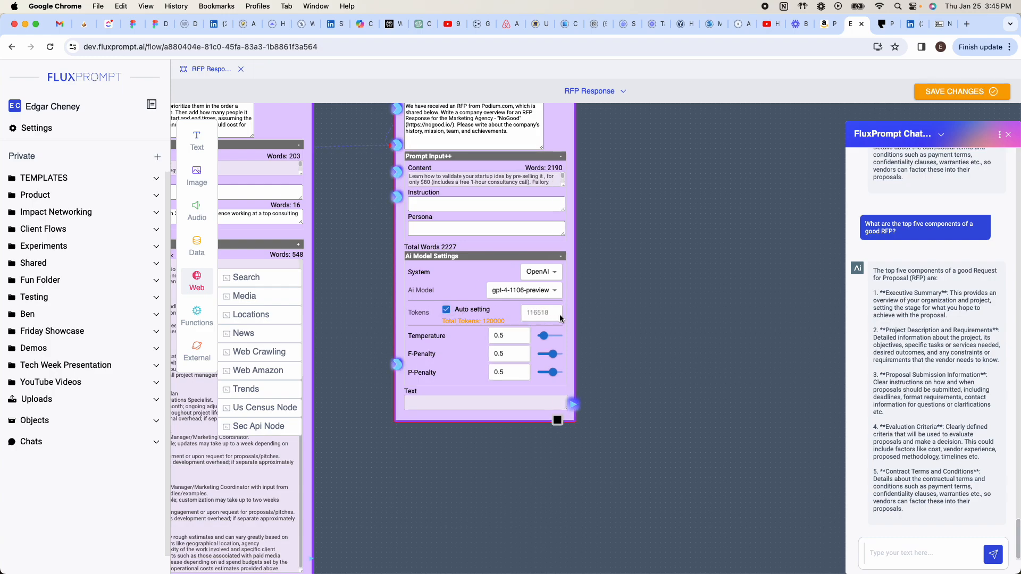
Step: Run the Company Overview prompt to generate NoGood's overview text
{"action": "scroll", "coordinate": [597, 296], "scroll_direction": "up", "scroll_amount": 3}
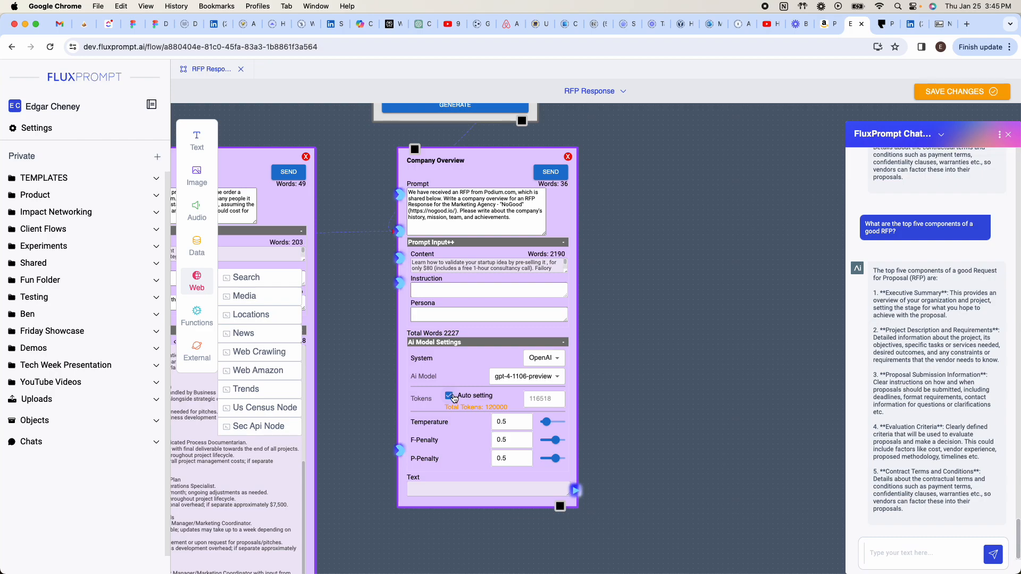
{"action": "left_click", "coordinate": [551, 173]}
{"action": "scroll", "coordinate": [577, 353], "scroll_direction": "down", "scroll_amount": 2}
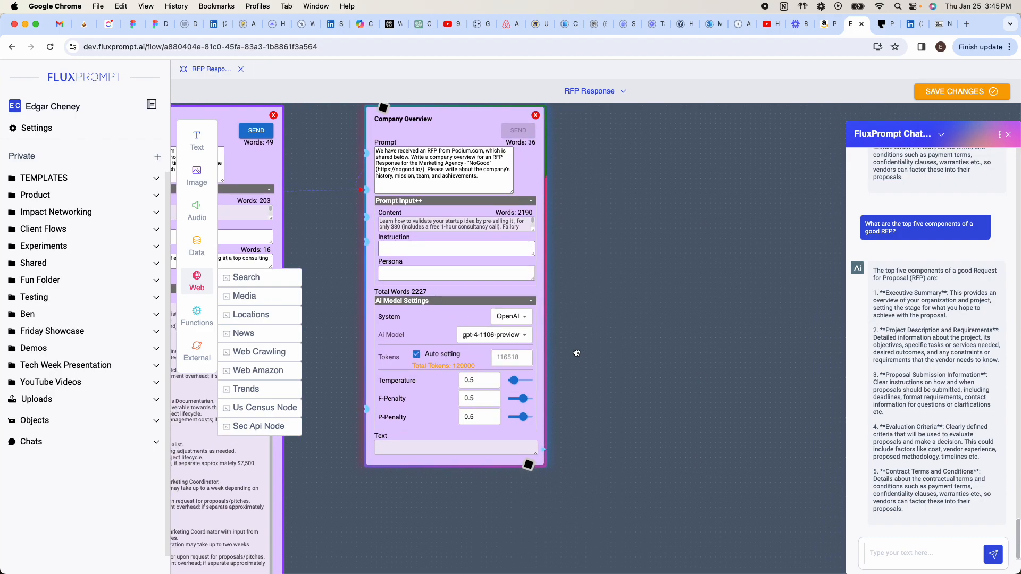
{"action": "left_click_drag", "start_coordinate": [577, 353], "coordinate": [563, 356]}
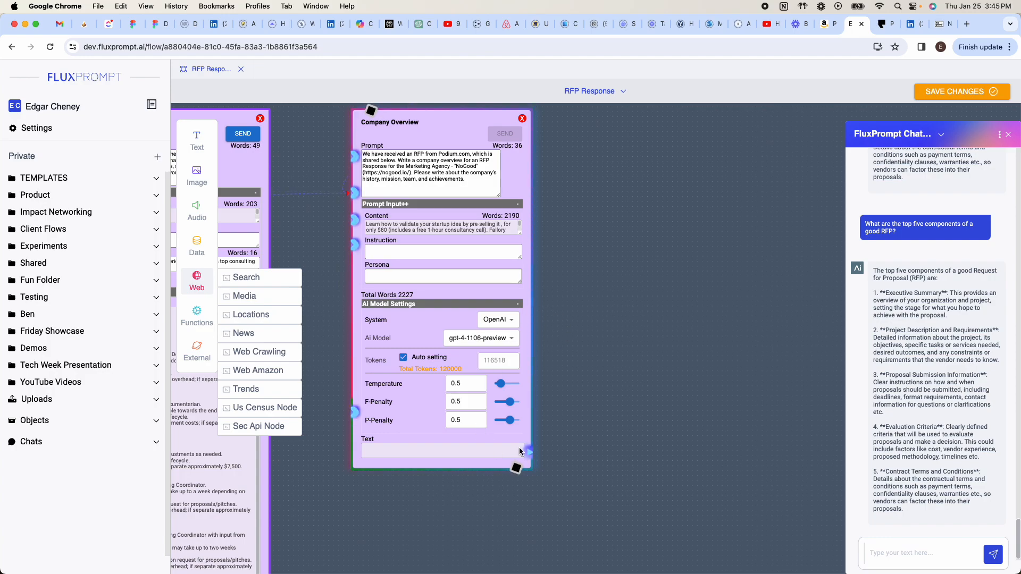
{"action": "scroll", "coordinate": [603, 424], "scroll_direction": "up", "scroll_amount": 2}
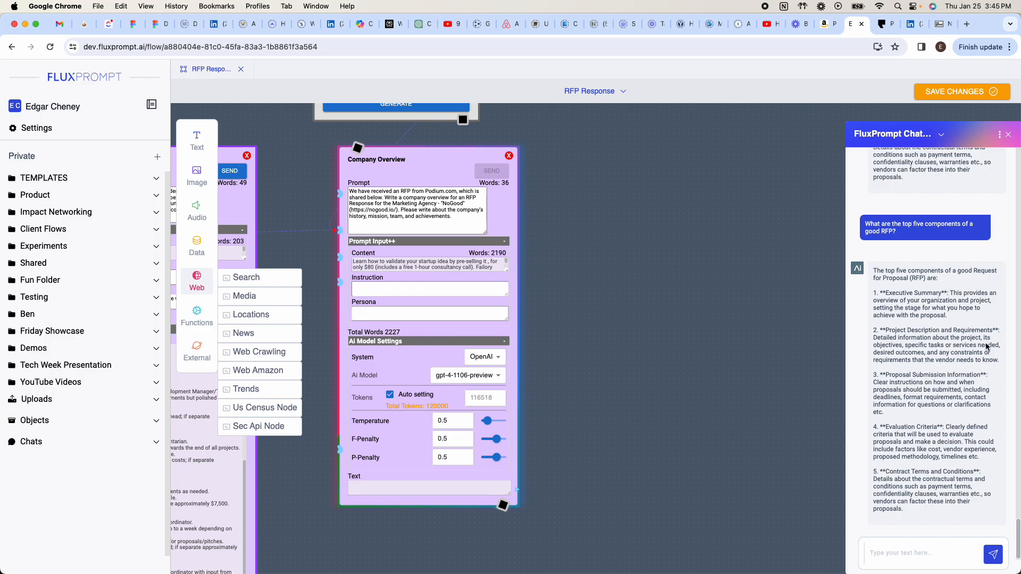
{"action": "scroll", "coordinate": [706, 393], "scroll_direction": "right", "scroll_amount": 3}
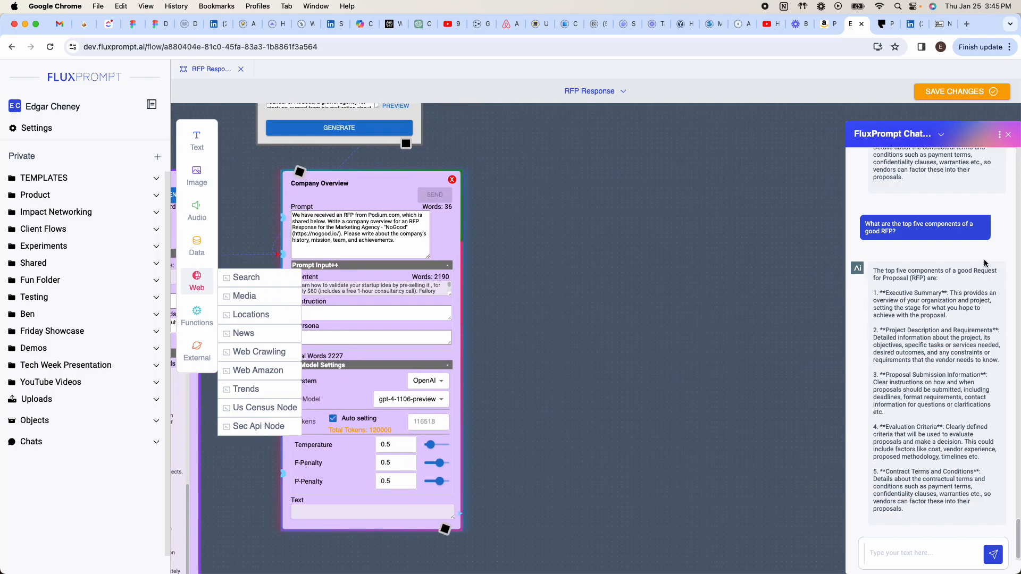
{"action": "scroll", "coordinate": [604, 366], "scroll_direction": "up", "scroll_amount": 1}
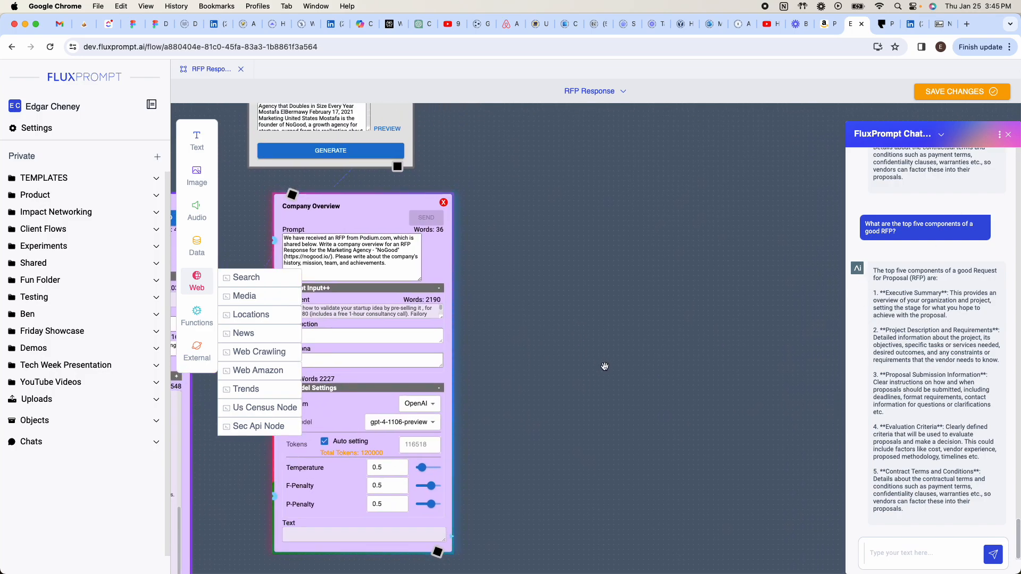
Step: Switch to the NoGood website, open its Results page, and browse the first page of client success stories
{"action": "left_click", "coordinate": [939, 24]}
{"action": "mouse_move", "coordinate": [553, 95]}
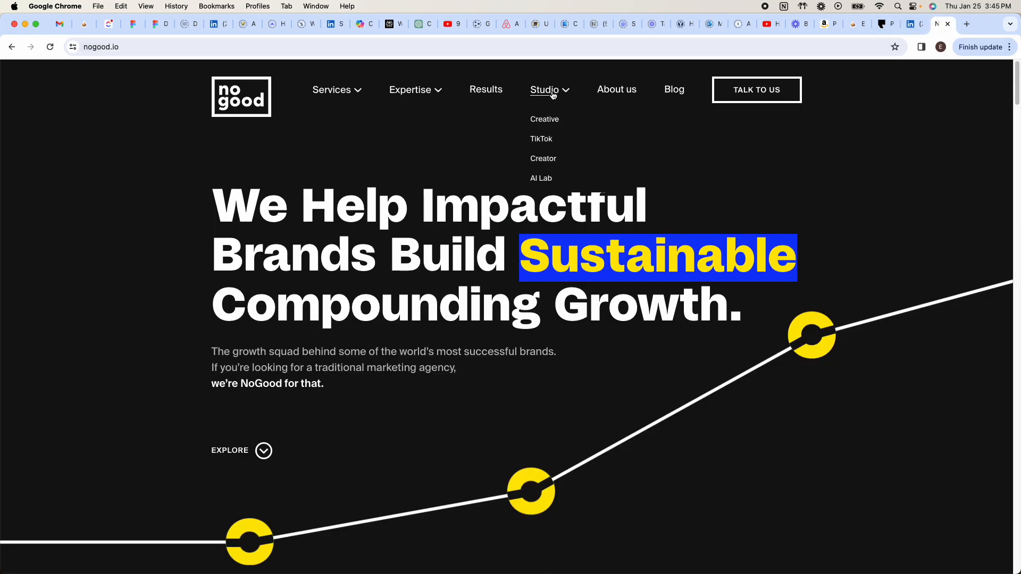
{"action": "left_click", "coordinate": [494, 94]}
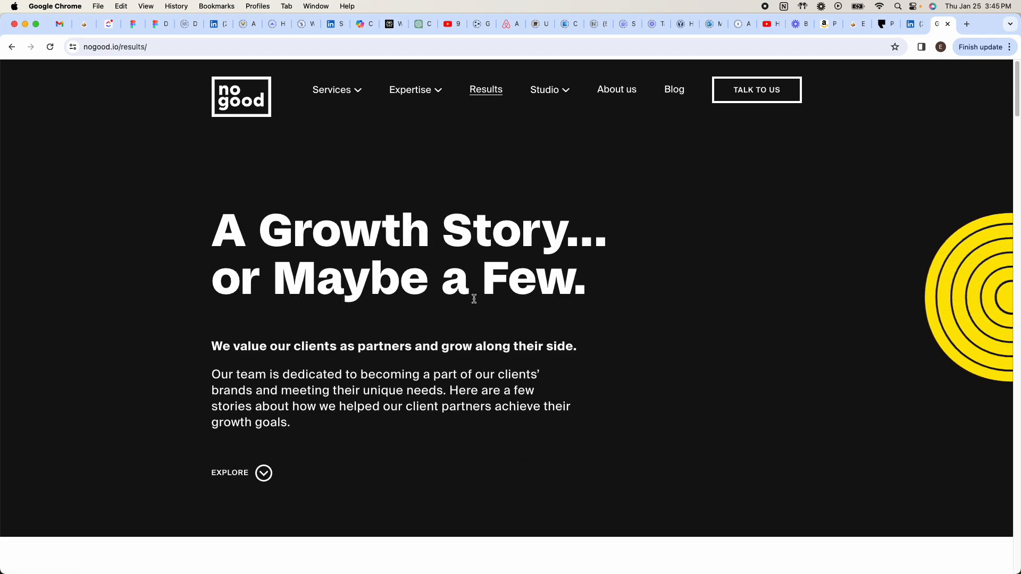
{"action": "scroll", "coordinate": [485, 319], "scroll_direction": "down", "scroll_amount": 6}
{"action": "scroll", "coordinate": [485, 360], "scroll_direction": "down", "scroll_amount": 15}
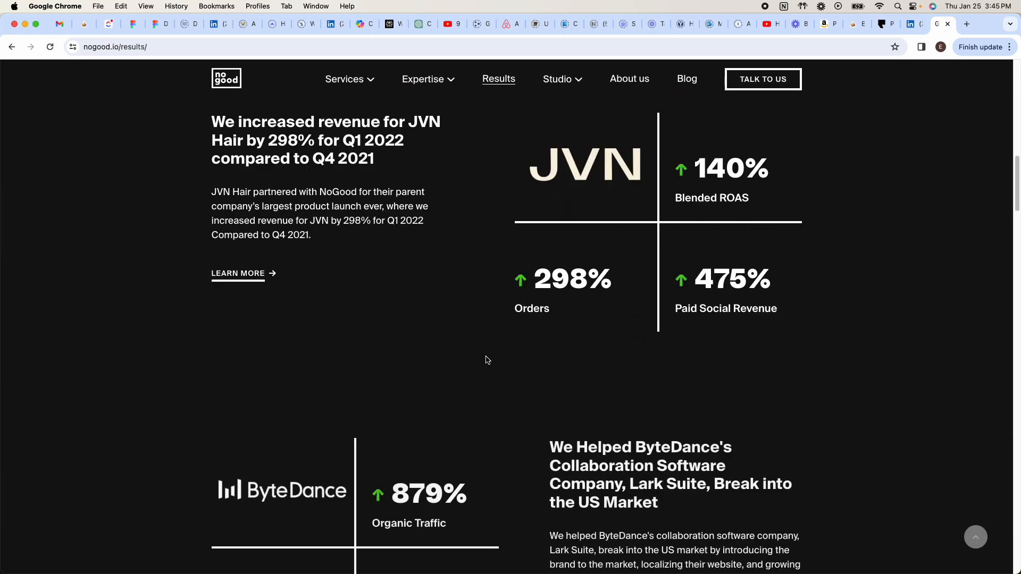
{"action": "scroll", "coordinate": [486, 361], "scroll_direction": "down", "scroll_amount": 12}
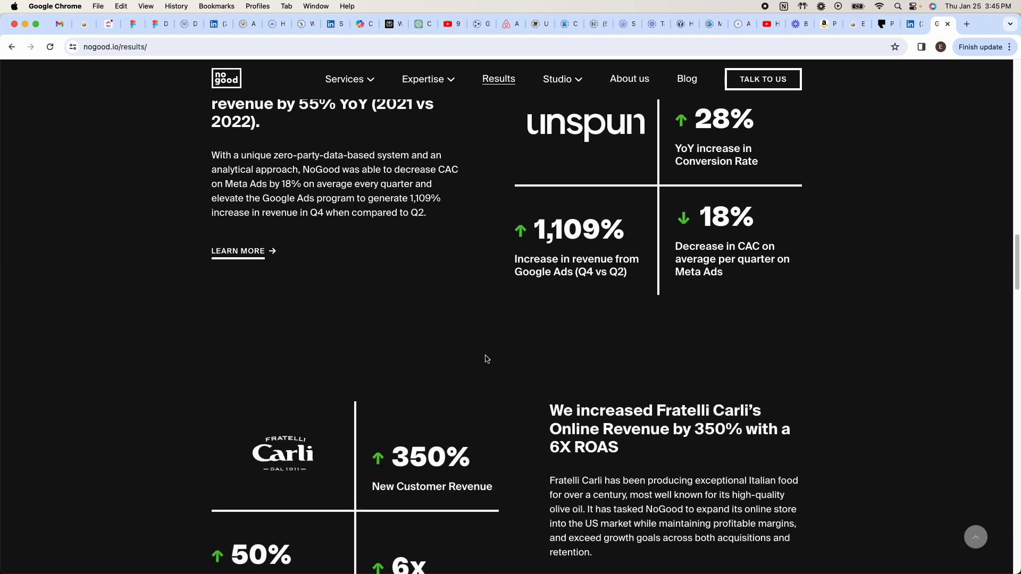
{"action": "scroll", "coordinate": [486, 359], "scroll_direction": "down", "scroll_amount": 10}
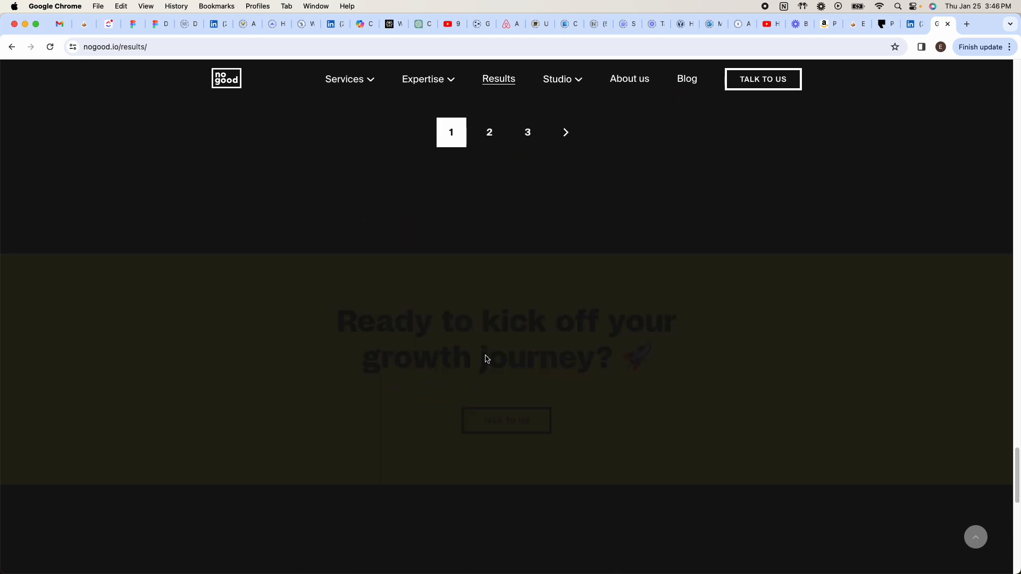
Step: Go to page 2 of NoGood's results and open the Merlin Investor case study
{"action": "left_click", "coordinate": [488, 134]}
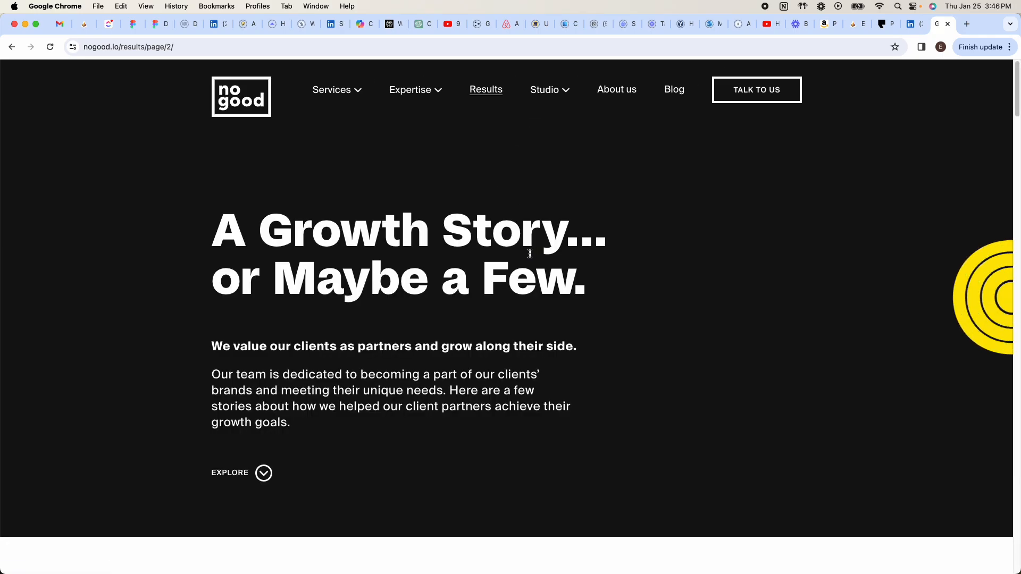
{"action": "scroll", "coordinate": [525, 256], "scroll_direction": "down", "scroll_amount": 10}
{"action": "scroll", "coordinate": [525, 256], "scroll_direction": "down", "scroll_amount": 10}
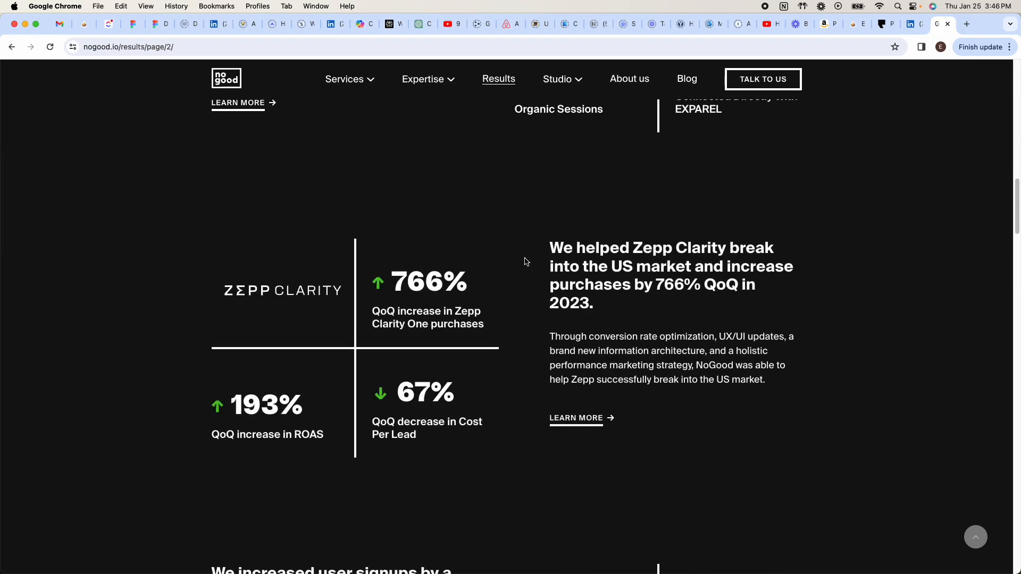
{"action": "scroll", "coordinate": [525, 262], "scroll_direction": "up", "scroll_amount": 5}
{"action": "scroll", "coordinate": [525, 261], "scroll_direction": "down", "scroll_amount": 10}
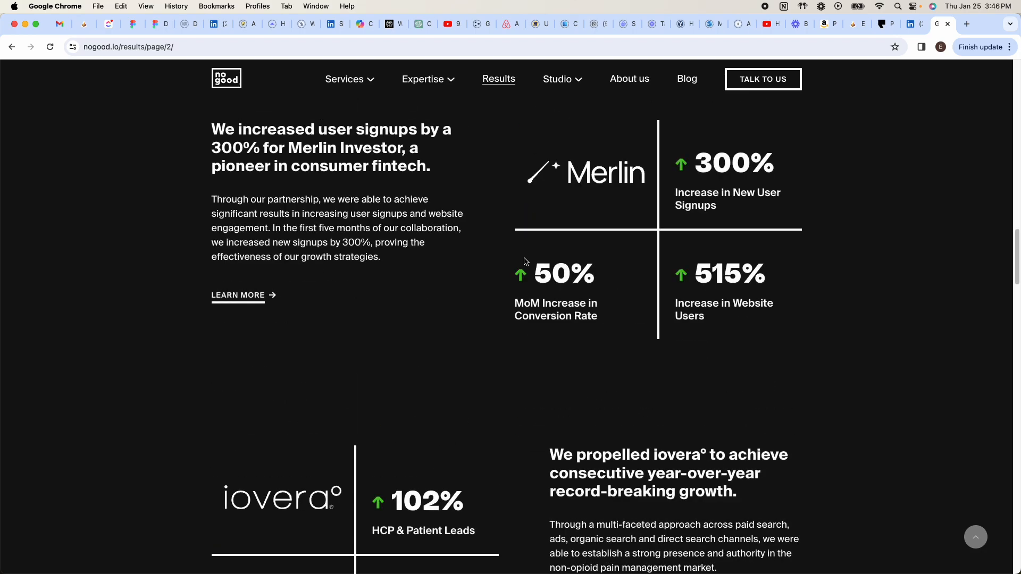
{"action": "scroll", "coordinate": [516, 264], "scroll_direction": "up", "scroll_amount": 1}
{"action": "left_click", "coordinate": [247, 315]}
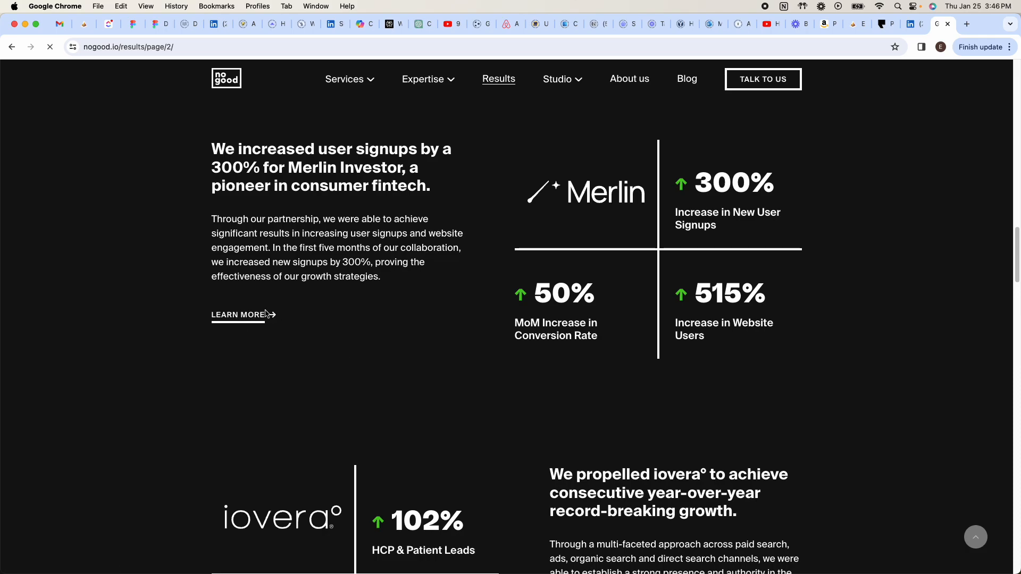
{"action": "left_click", "coordinate": [250, 318]}
{"action": "left_click_drag", "start_coordinate": [248, 311], "coordinate": [216, 263]}
{"action": "left_click", "coordinate": [302, 199]}
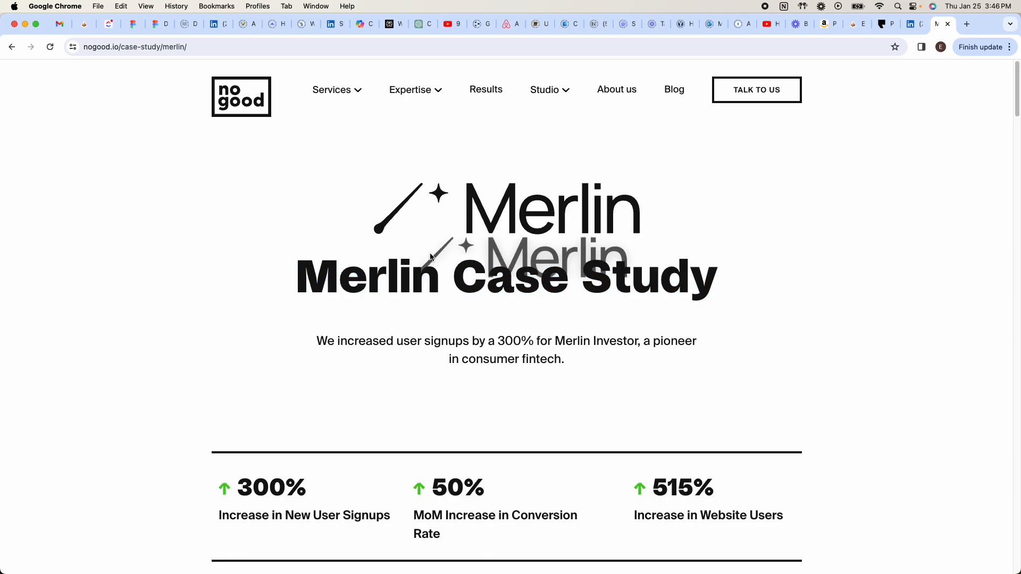
Step: Select and copy the Merlin case study text from its heading down through the fifth approach point
{"action": "left_click_drag", "start_coordinate": [264, 196], "coordinate": [503, 326]}
{"action": "scroll", "coordinate": [499, 390], "scroll_direction": "down", "scroll_amount": 10}
{"action": "scroll", "coordinate": [499, 389], "scroll_direction": "down", "scroll_amount": 10}
{"action": "scroll", "coordinate": [499, 389], "scroll_direction": "down", "scroll_amount": 10}
{"action": "scroll", "coordinate": [515, 495], "scroll_direction": "down", "scroll_amount": 15}
{"action": "scroll", "coordinate": [573, 451], "scroll_direction": "down", "scroll_amount": 10}
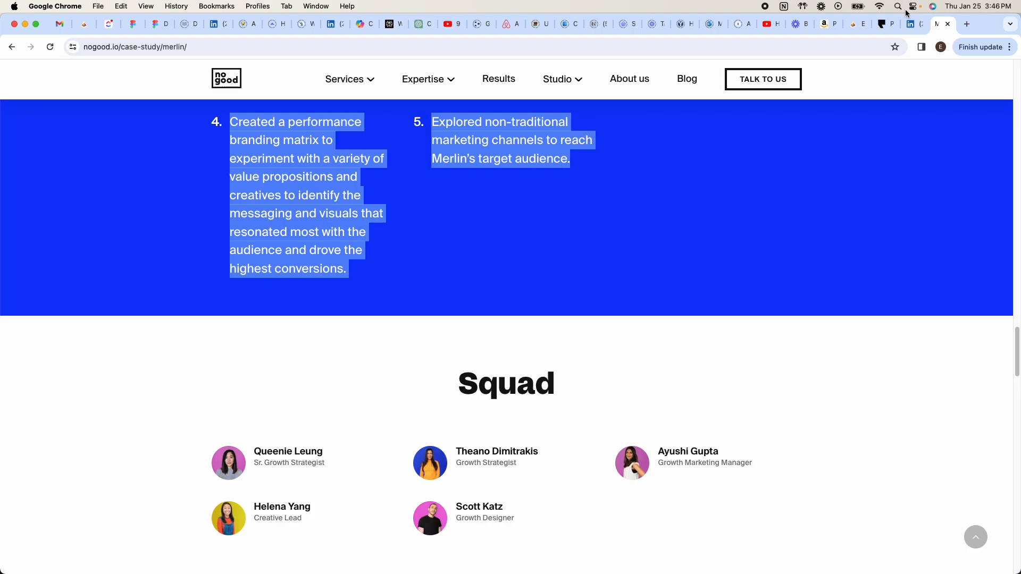
Step: Return to the FluxPrompt flow, collapse Company Overview's AI model settings, and enlarge its output box to read the generated overview
{"action": "left_click", "coordinate": [857, 26]}
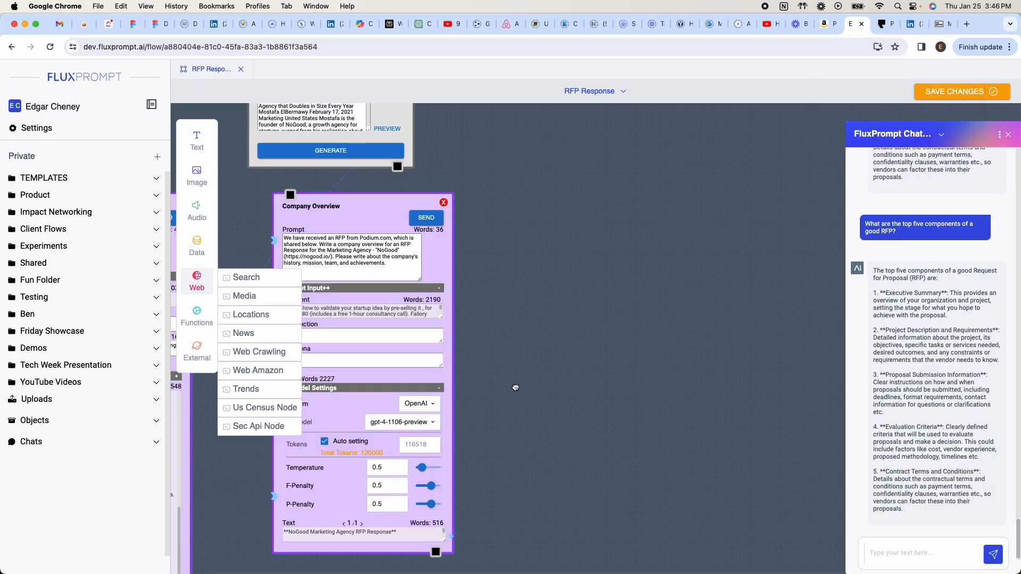
{"action": "left_click_drag", "start_coordinate": [514, 387], "coordinate": [597, 312]}
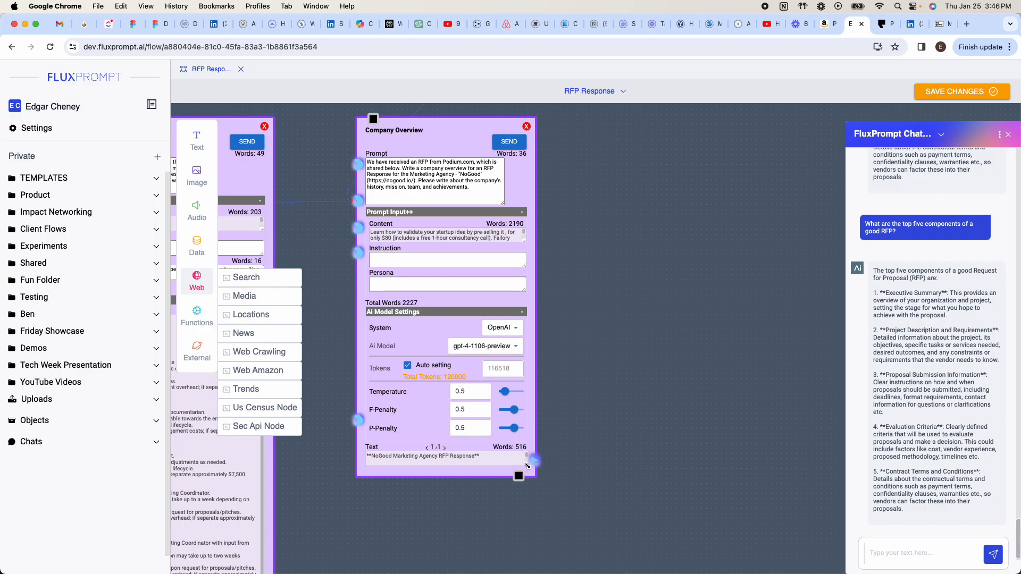
{"action": "left_click", "coordinate": [523, 314]}
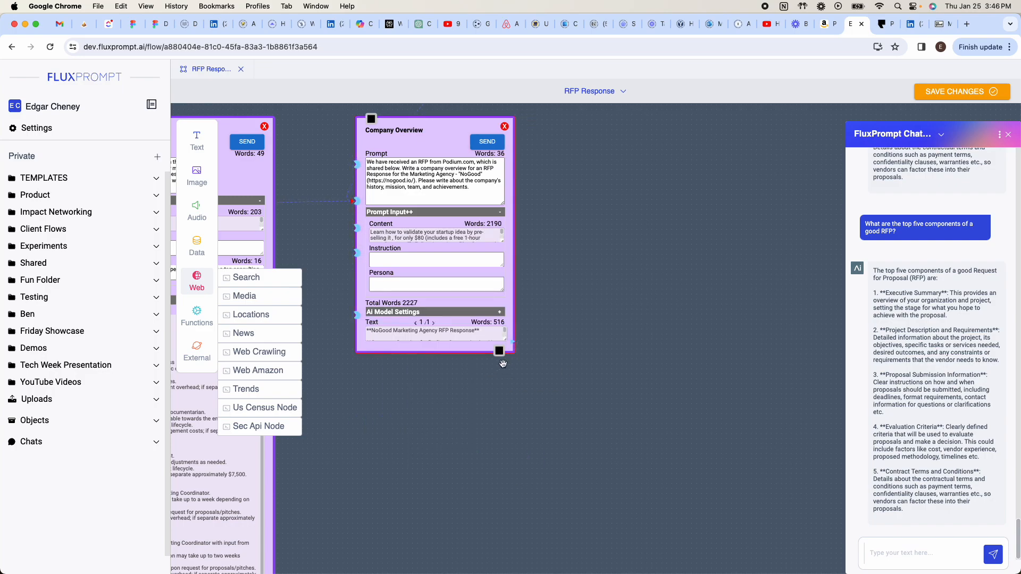
{"action": "left_click_drag", "start_coordinate": [507, 341], "coordinate": [587, 564]}
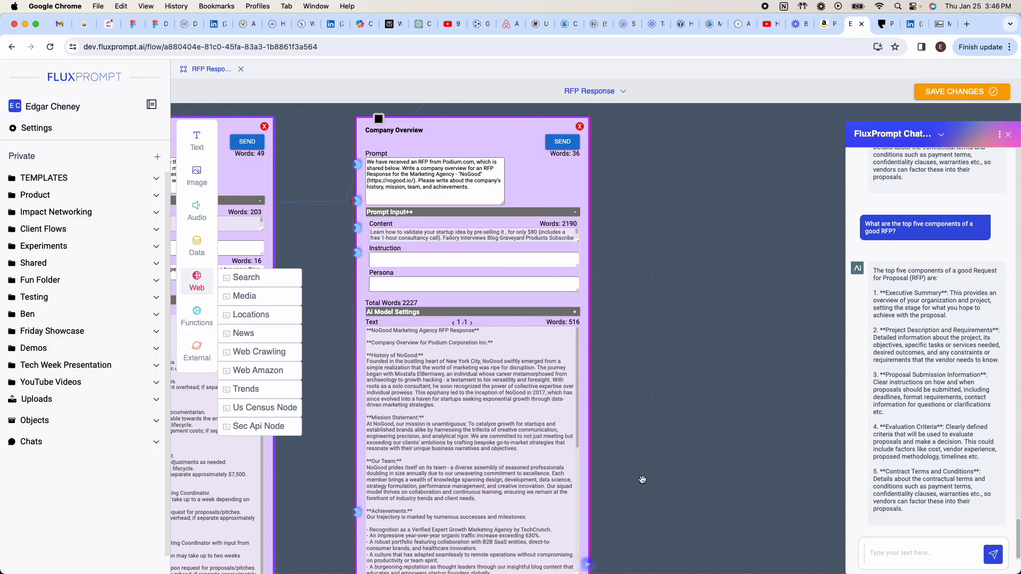
{"action": "scroll", "coordinate": [691, 414], "scroll_direction": "down", "scroll_amount": 4}
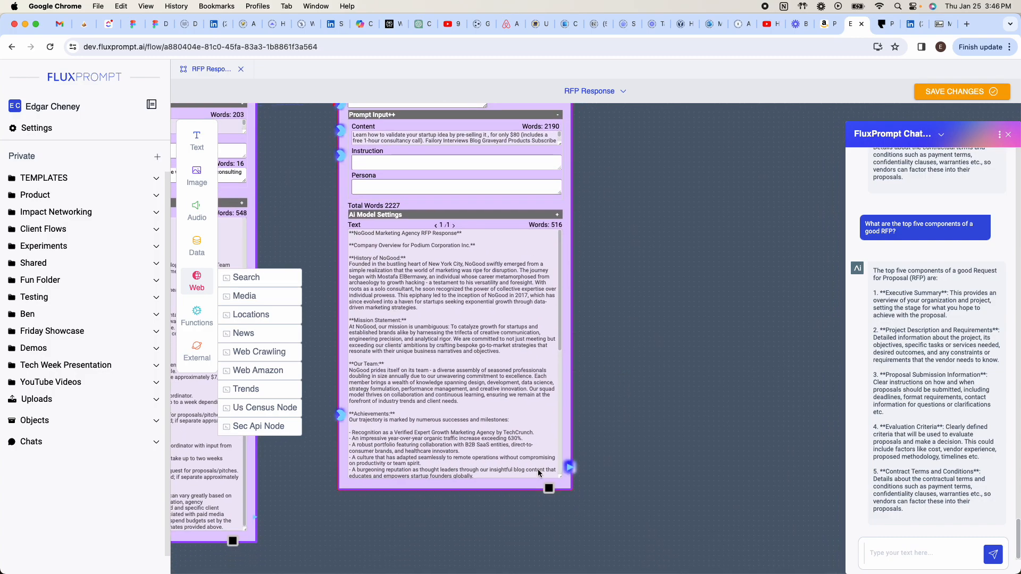
{"action": "mouse_move", "coordinate": [560, 476]}
{"action": "left_mouse_down"}
{"action": "mouse_move", "coordinate": [585, 573]}
{"action": "mouse_move", "coordinate": [591, 521]}
{"action": "mouse_move", "coordinate": [573, 473]}
{"action": "left_mouse_up"}
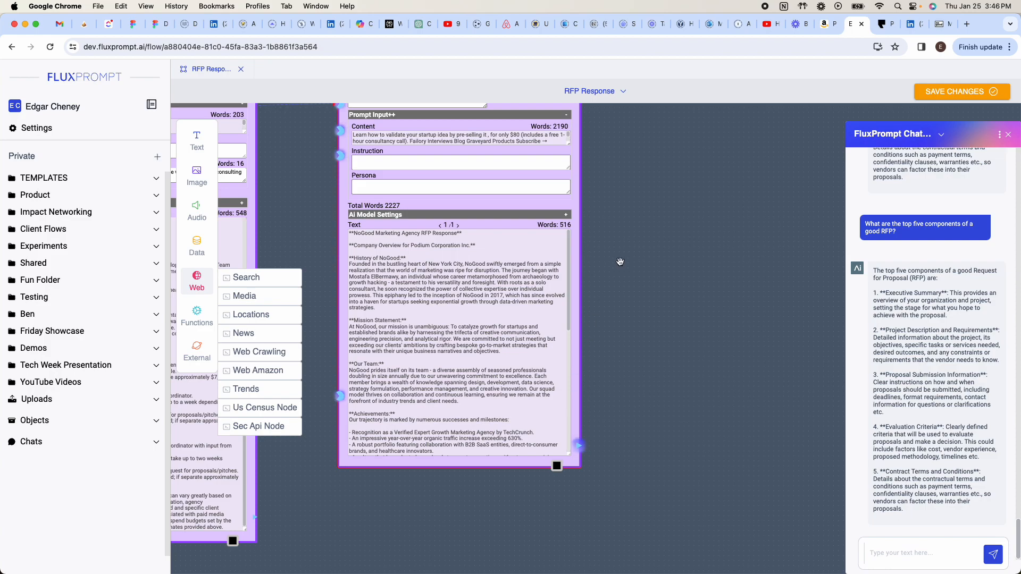
Step: Add a Text node in the empty canvas area beside the Web Crawling node and rename it Case Study
{"action": "left_click_drag", "start_coordinate": [639, 245], "coordinate": [558, 408]}
{"action": "left_click_drag", "start_coordinate": [584, 263], "coordinate": [486, 392]}
{"action": "left_click", "coordinate": [200, 144]}
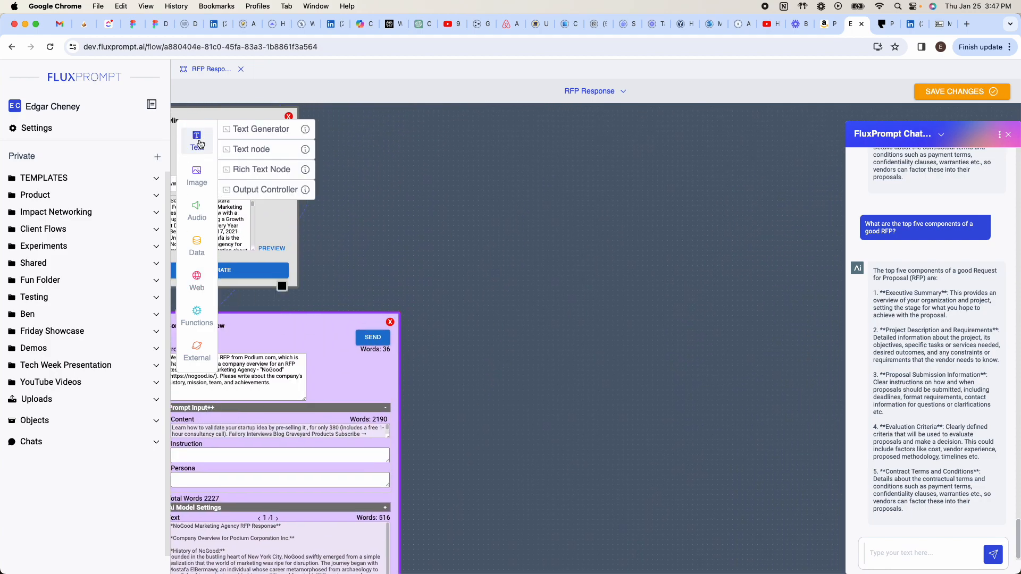
{"action": "left_click_drag", "start_coordinate": [251, 148], "coordinate": [555, 171]}
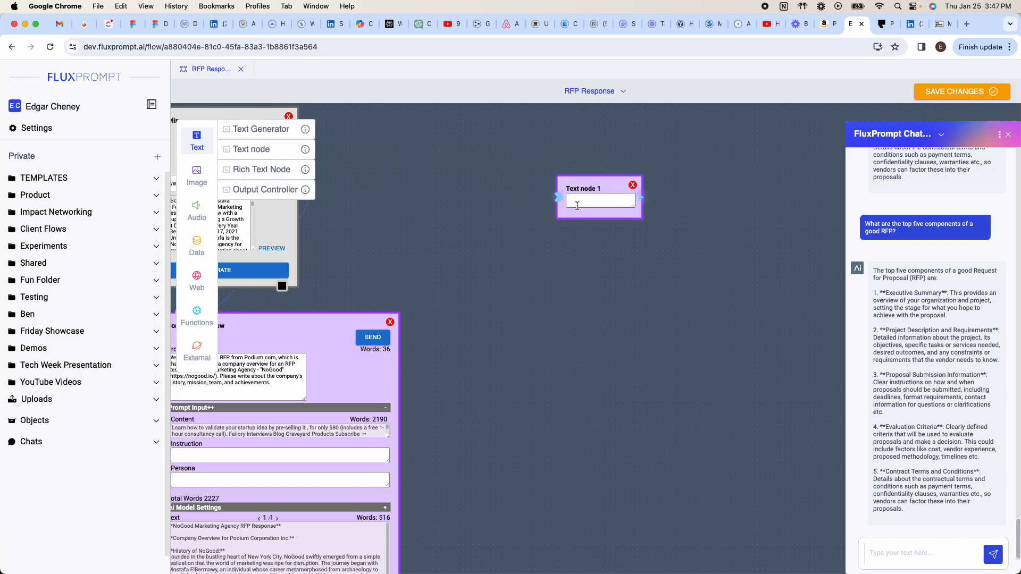
{"action": "left_click_drag", "start_coordinate": [361, 385], "coordinate": [309, 372]}
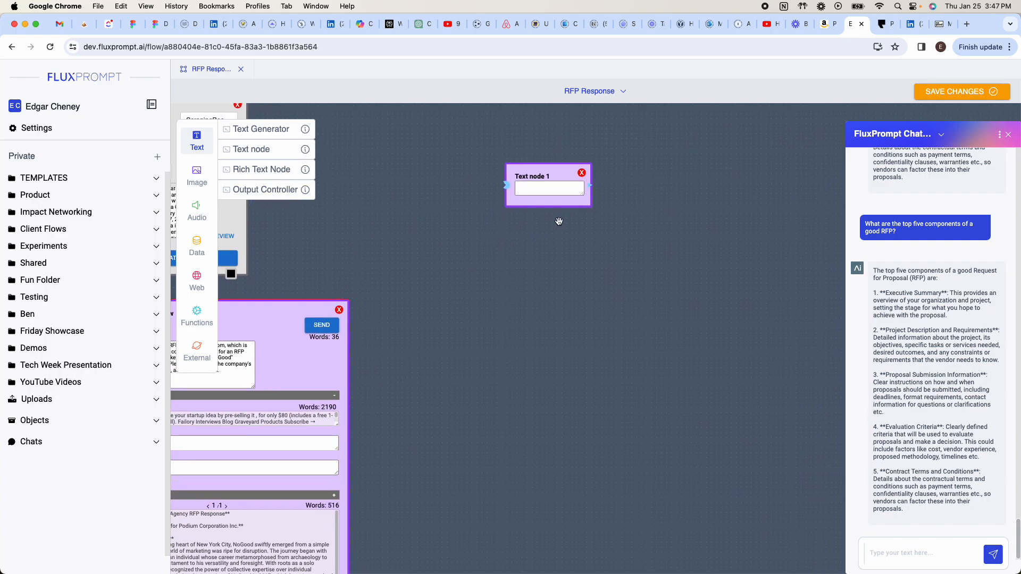
{"action": "double_click", "coordinate": [536, 176]}
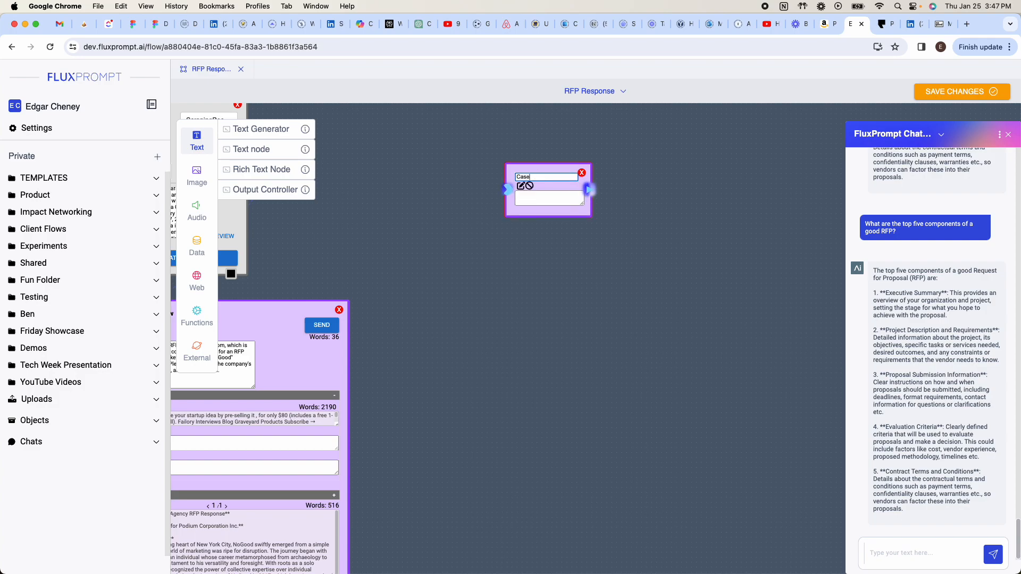
{"action": "left_click", "coordinate": [521, 187]}
Step: Paste the copied Merlin case study text into the Case Study node and enlarge its text box
{"action": "left_click", "coordinate": [528, 191]}
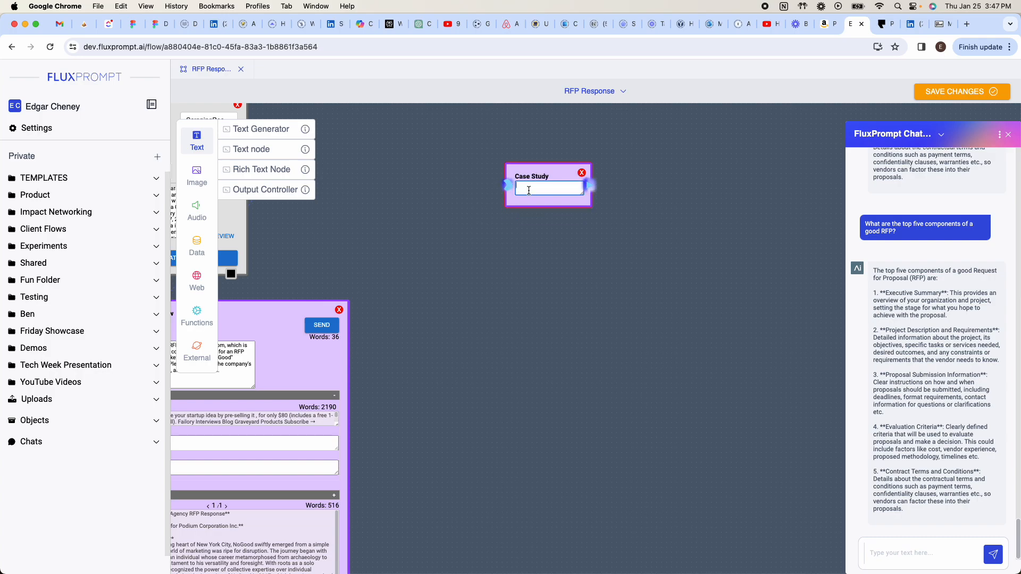
{"action": "key", "text": "super+v"}
{"action": "left_click_drag", "start_coordinate": [582, 194], "coordinate": [680, 302]}
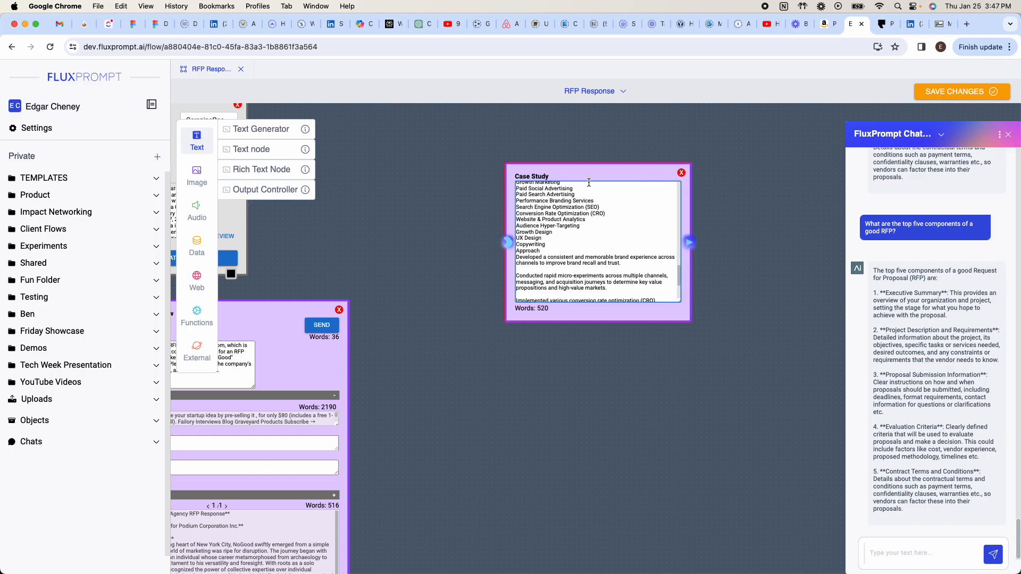
Step: Reposition the Case Study node beside the Company Overview node, lining up their upper edges
{"action": "left_click_drag", "start_coordinate": [585, 172], "coordinate": [516, 136]}
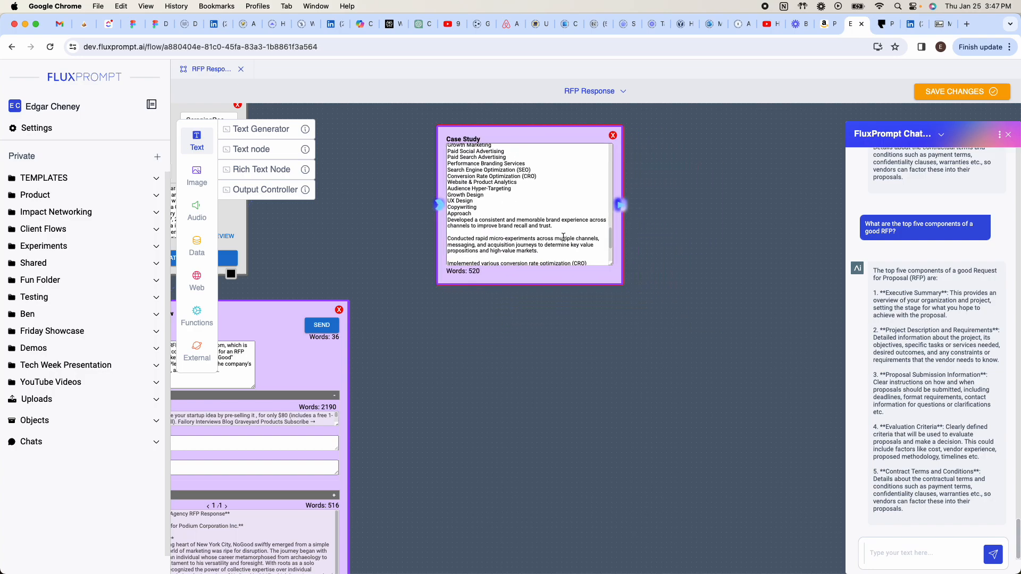
{"action": "scroll", "coordinate": [689, 414], "scroll_direction": "down", "scroll_amount": 2}
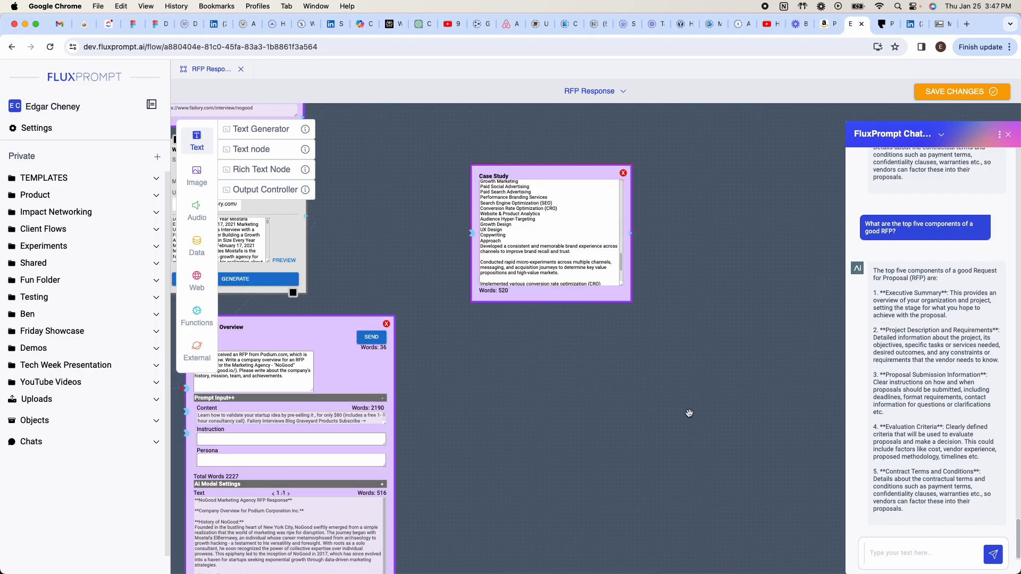
{"action": "left_click_drag", "start_coordinate": [616, 432], "coordinate": [705, 358]}
{"action": "left_click_drag", "start_coordinate": [649, 221], "coordinate": [618, 372]}
{"action": "left_click_drag", "start_coordinate": [770, 392], "coordinate": [746, 314]}
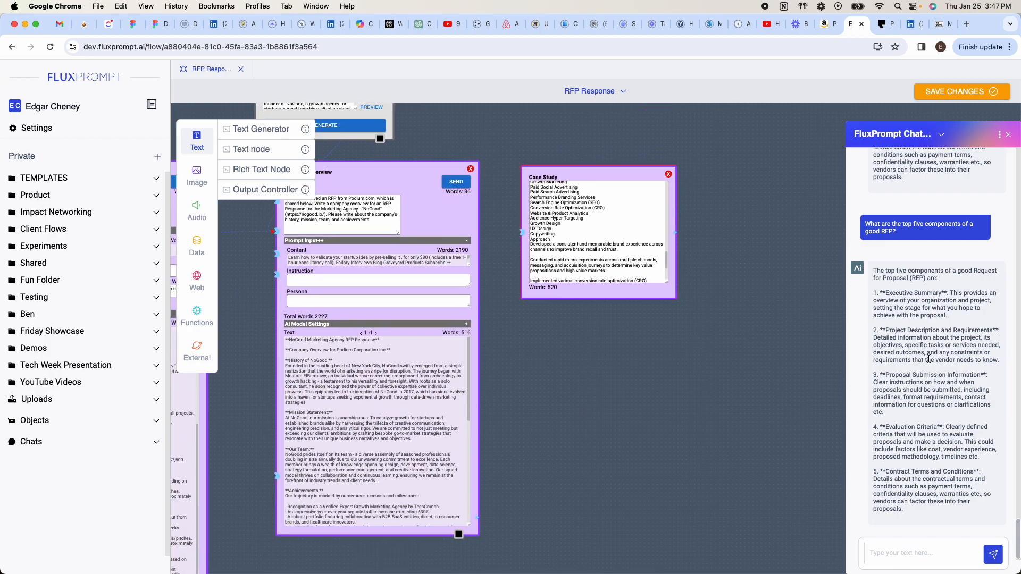
Step: Add a Text node in the empty canvas area beside Case Study and rename it Team
{"action": "left_click_drag", "start_coordinate": [737, 381], "coordinate": [520, 393]}
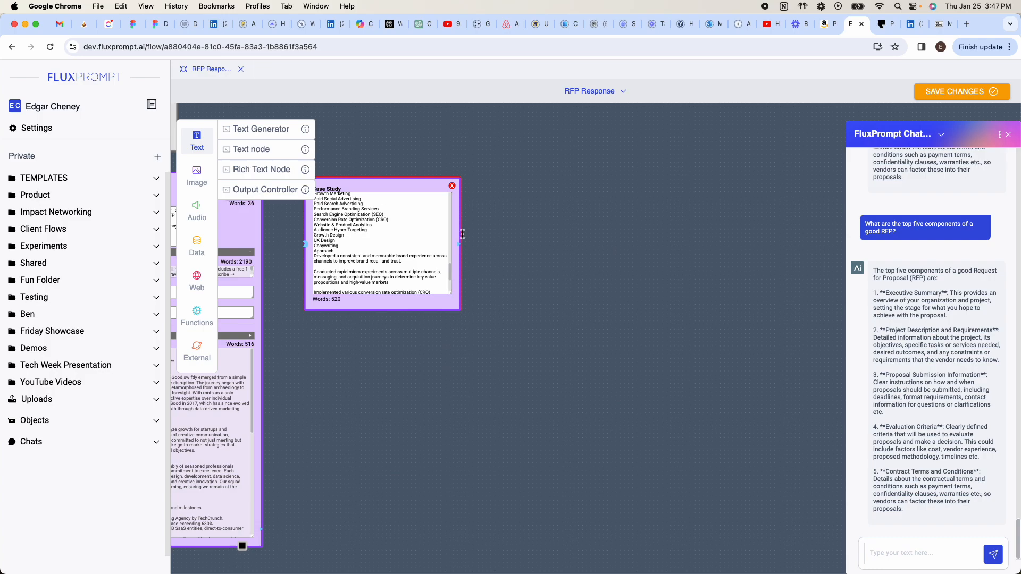
{"action": "left_click_drag", "start_coordinate": [262, 146], "coordinate": [528, 183]}
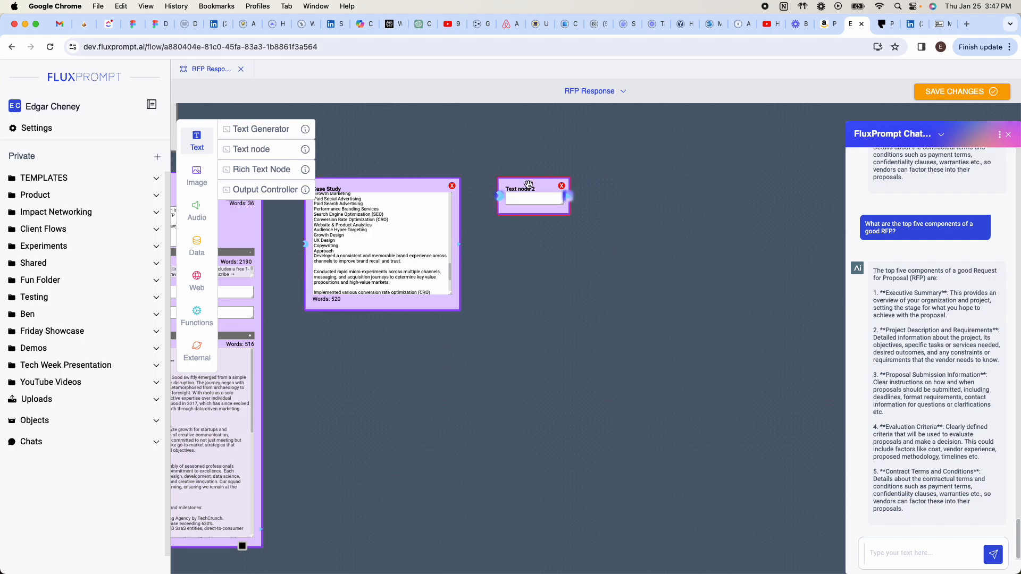
{"action": "double_click", "coordinate": [536, 189]}
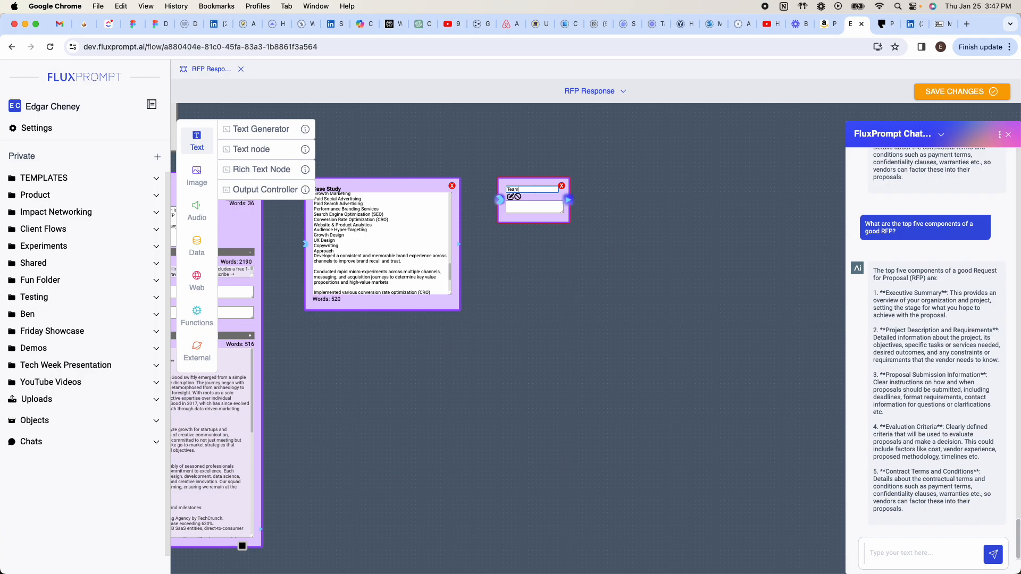
{"action": "key", "text": "Return"}
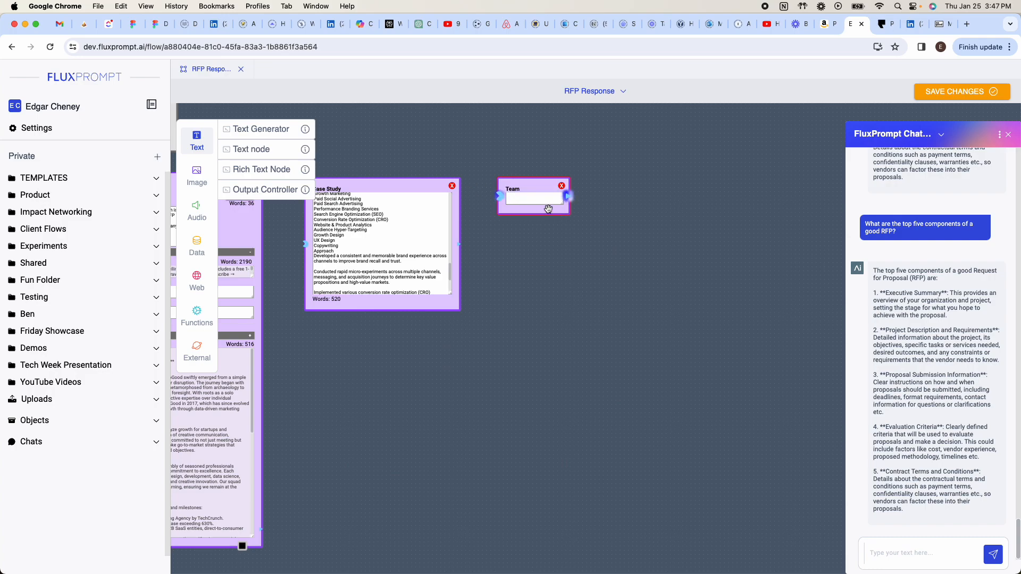
Step: Switch to NoGood's LinkedIn People page and copy the employee names and roles from several rows of profile cards
{"action": "left_click", "coordinate": [912, 25]}
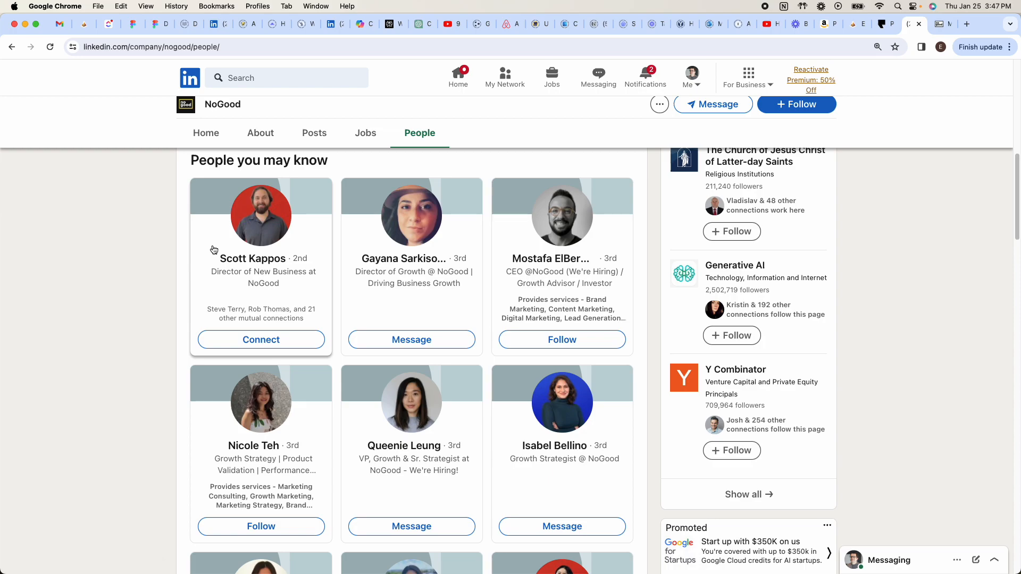
{"action": "key", "text": "super+shift+4"}
{"action": "key", "text": "Escape"}
{"action": "left_click_drag", "start_coordinate": [176, 250], "coordinate": [621, 543]}
{"action": "scroll", "coordinate": [601, 356], "scroll_direction": "down", "scroll_amount": 3}
{"action": "scroll", "coordinate": [597, 449], "scroll_direction": "down", "scroll_amount": 1}
{"action": "scroll", "coordinate": [601, 469], "scroll_direction": "down", "scroll_amount": 4}
{"action": "scroll", "coordinate": [604, 473], "scroll_direction": "down", "scroll_amount": 3}
{"action": "scroll", "coordinate": [607, 479], "scroll_direction": "down", "scroll_amount": 3}
{"action": "scroll", "coordinate": [617, 505], "scroll_direction": "down", "scroll_amount": 4}
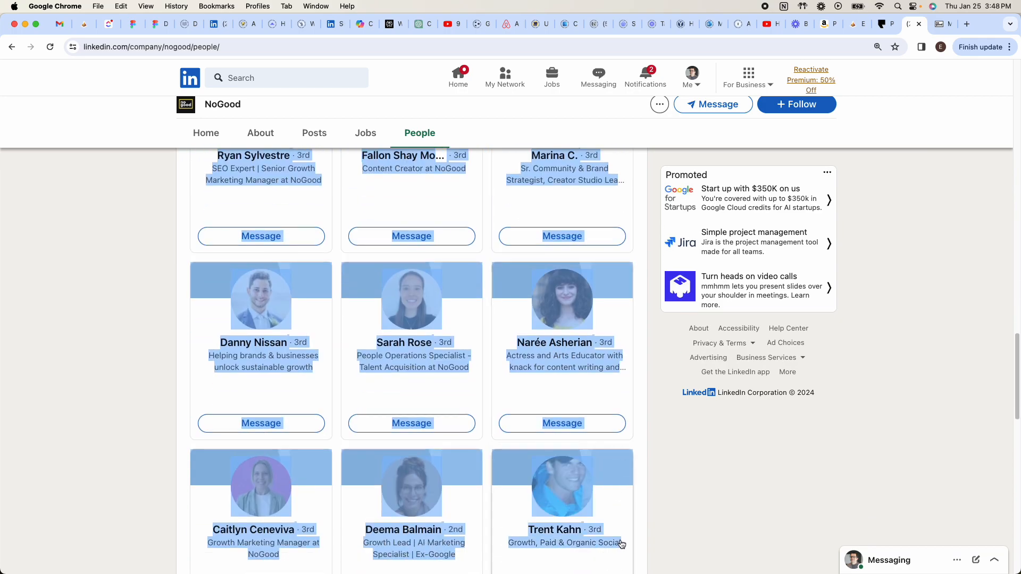
{"action": "key", "text": "super+c"}
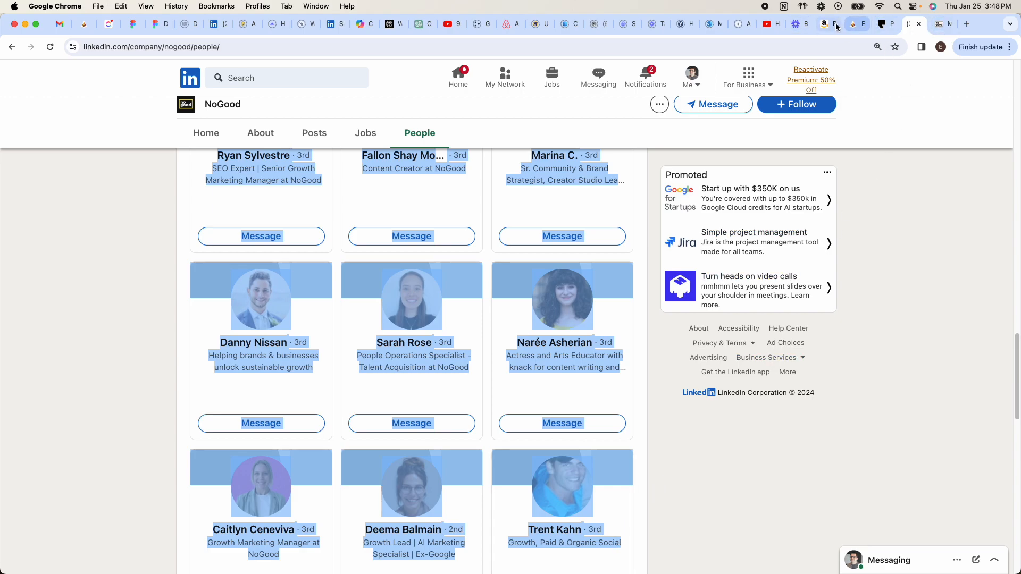
Step: Return to the FluxPrompt flow, paste the copied employee list into the Team node, and enlarge its text box
{"action": "left_click", "coordinate": [858, 29]}
{"action": "left_click", "coordinate": [558, 199]}
{"action": "key", "text": "super+v"}
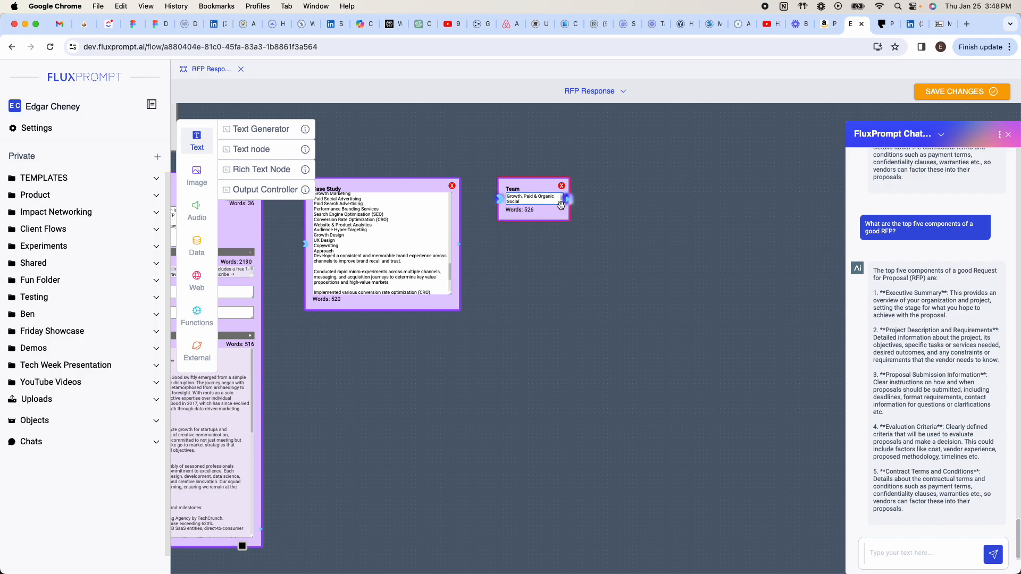
{"action": "left_click_drag", "start_coordinate": [562, 212], "coordinate": [600, 283]}
Step: Add a Text Generator in the empty area below Case Study and Team, expand its AI model settings, and enable automatic token setting
{"action": "scroll", "coordinate": [602, 328], "scroll_direction": "left", "scroll_amount": 5}
{"action": "scroll", "coordinate": [602, 328], "scroll_direction": "down", "scroll_amount": 2}
{"action": "scroll", "coordinate": [586, 328], "scroll_direction": "down", "scroll_amount": 5}
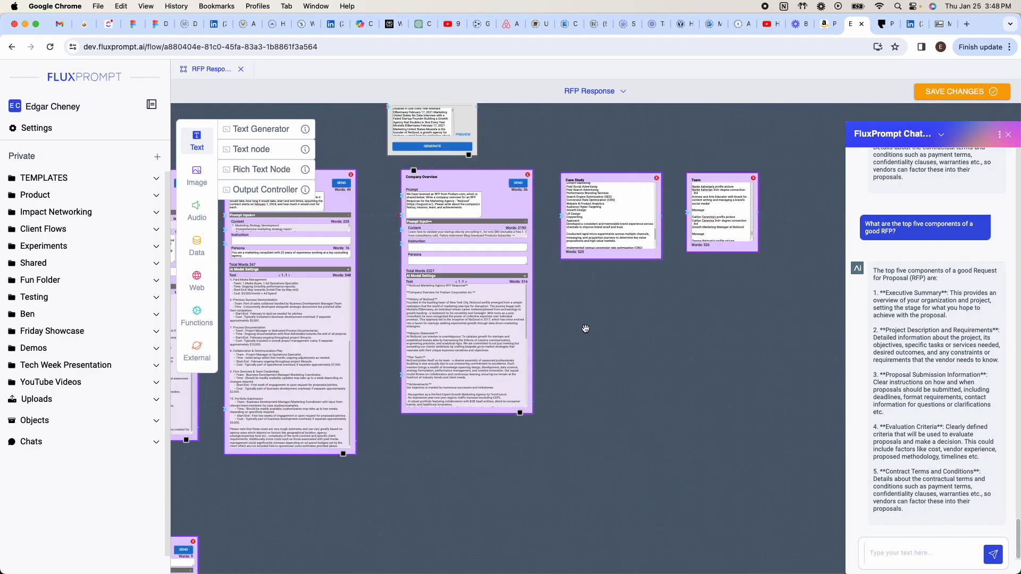
{"action": "scroll", "coordinate": [606, 298], "scroll_direction": "down", "scroll_amount": 2}
{"action": "scroll", "coordinate": [619, 261], "scroll_direction": "down", "scroll_amount": 1}
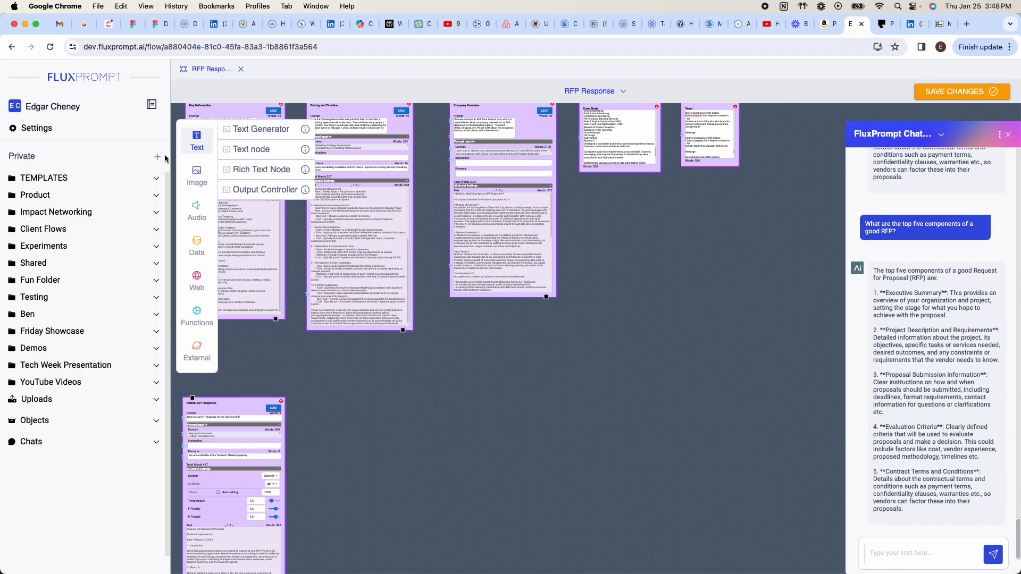
{"action": "left_click_drag", "start_coordinate": [256, 130], "coordinate": [646, 269]}
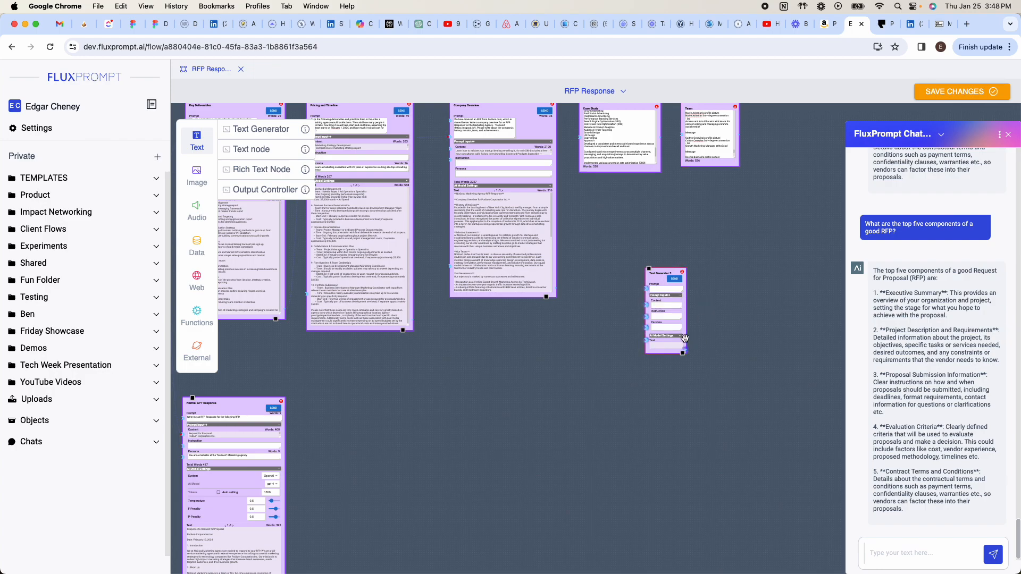
{"action": "scroll", "coordinate": [712, 334], "scroll_direction": "down", "scroll_amount": 2}
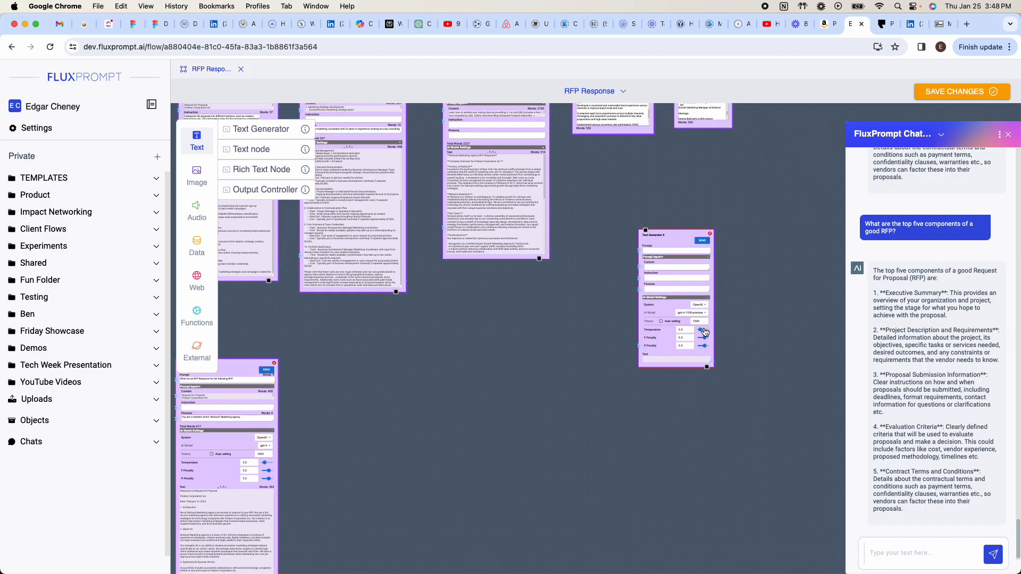
{"action": "left_click", "coordinate": [660, 322]}
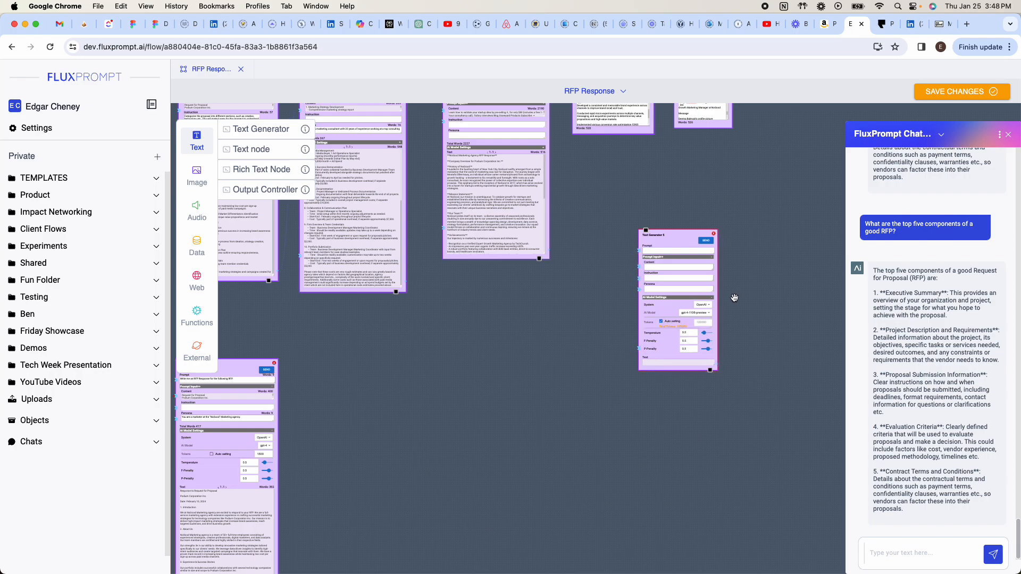
Step: Paste the Text Generator 5 prompt for combining the RFP request, deliverables, timelines, NoGood section and case study into an RFP Response, and enlarge the prompt box
{"action": "scroll", "coordinate": [778, 294], "scroll_direction": "up", "scroll_amount": 3}
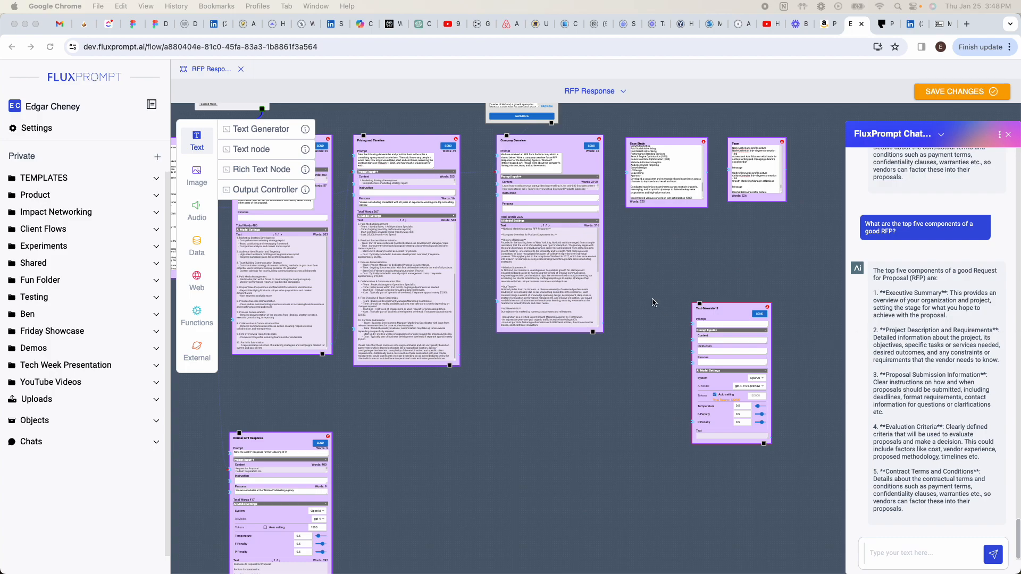
{"action": "left_click", "coordinate": [711, 324]}
{"action": "key", "text": "super+v"}
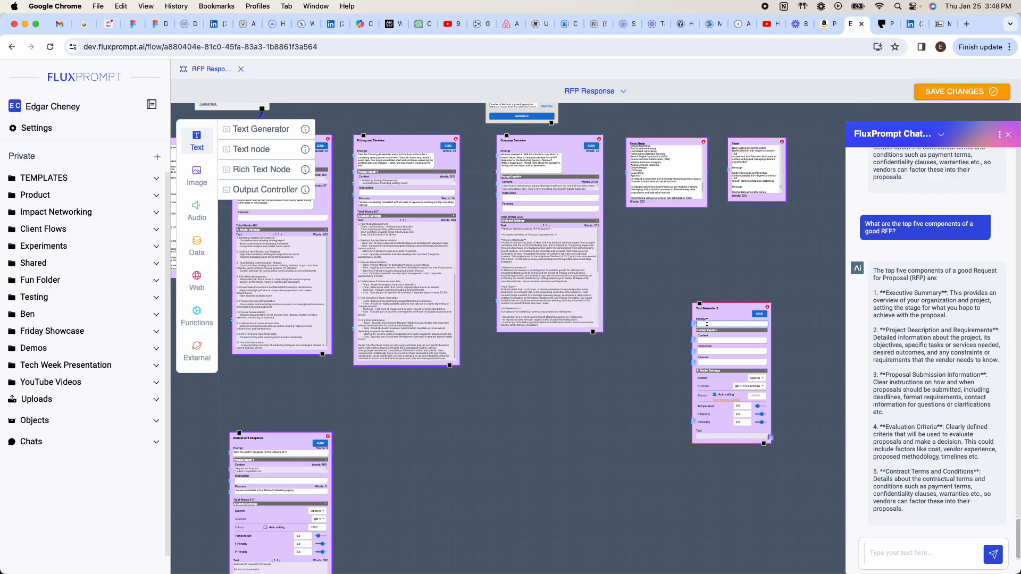
{"action": "left_click_drag", "start_coordinate": [768, 328], "coordinate": [782, 364]}
{"action": "scroll", "coordinate": [786, 341], "scroll_direction": "up", "scroll_amount": 3}
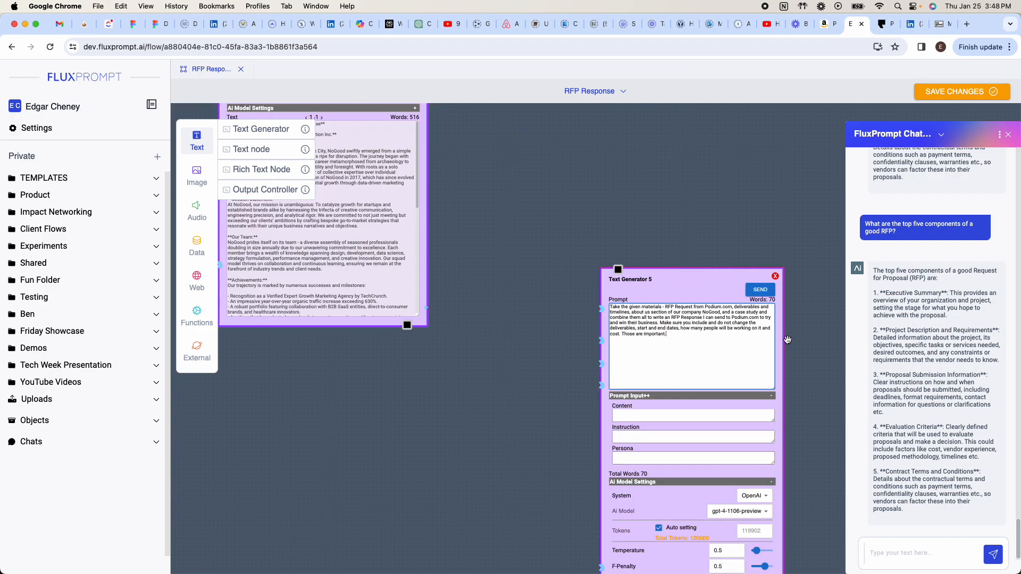
Step: Insert "team," after "our company NoGood," in the prompt and highlight the closing instructions on deliverables, dates, people and cost
{"action": "scroll", "coordinate": [692, 321], "scroll_direction": "up", "scroll_amount": 2}
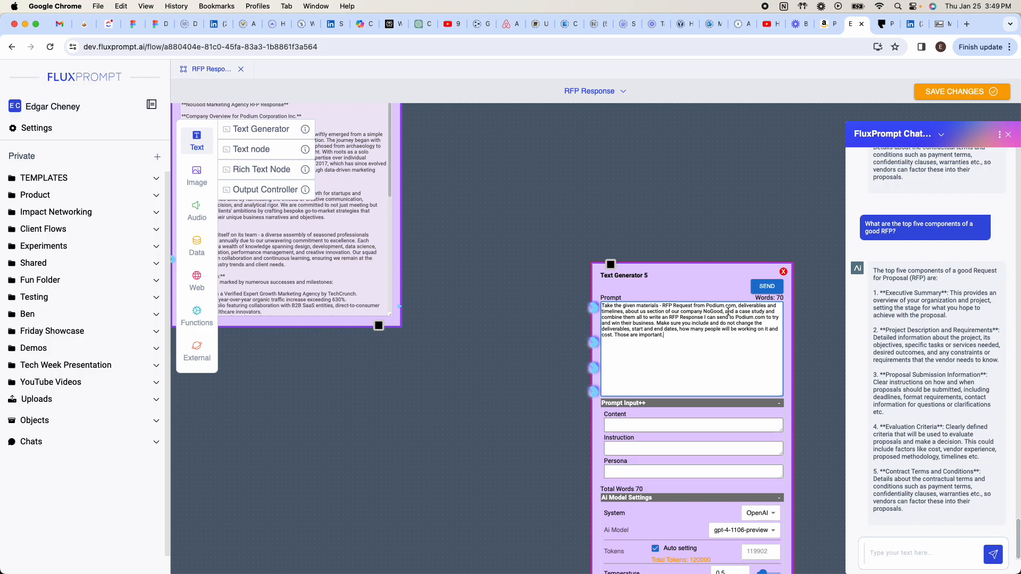
{"action": "type", "text": "team"}
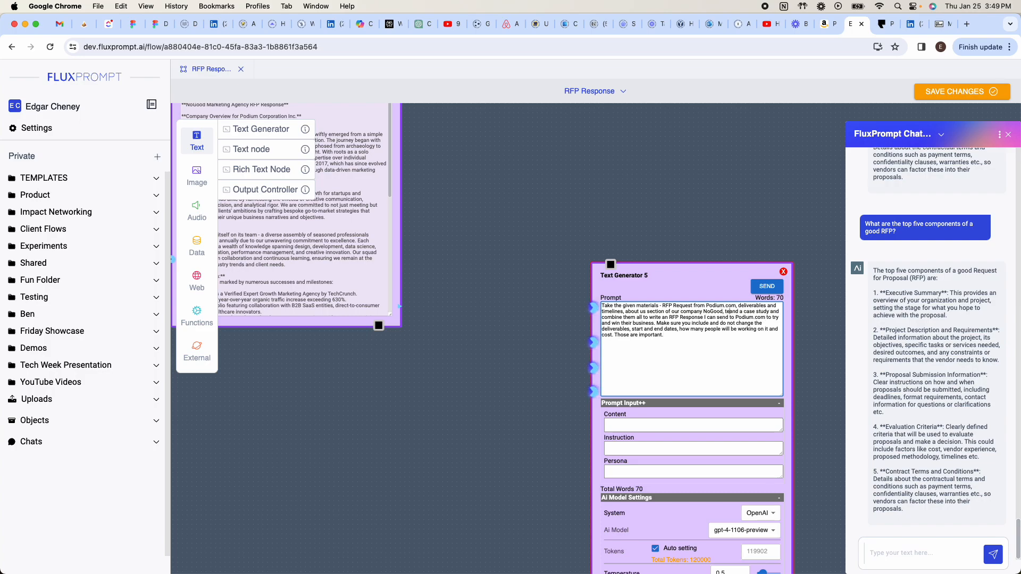
{"action": "type", "text": ","}
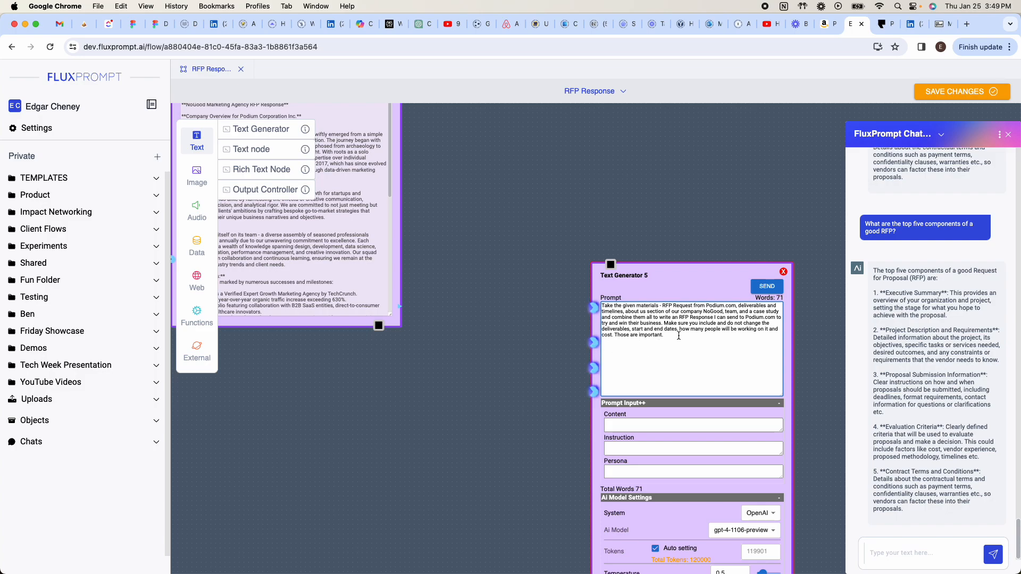
{"action": "left_click_drag", "start_coordinate": [669, 336], "coordinate": [665, 325]}
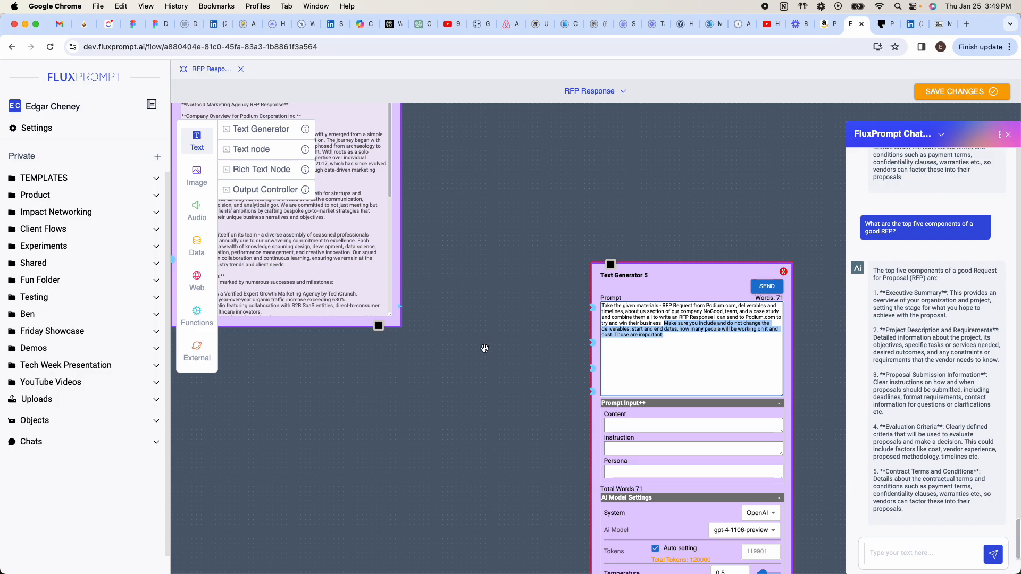
{"action": "left_click", "coordinate": [449, 389]}
Step: Move the Text Generator 5 node to the empty area directly below the Company Overview node
{"action": "scroll", "coordinate": [450, 390], "scroll_direction": "down", "scroll_amount": 5}
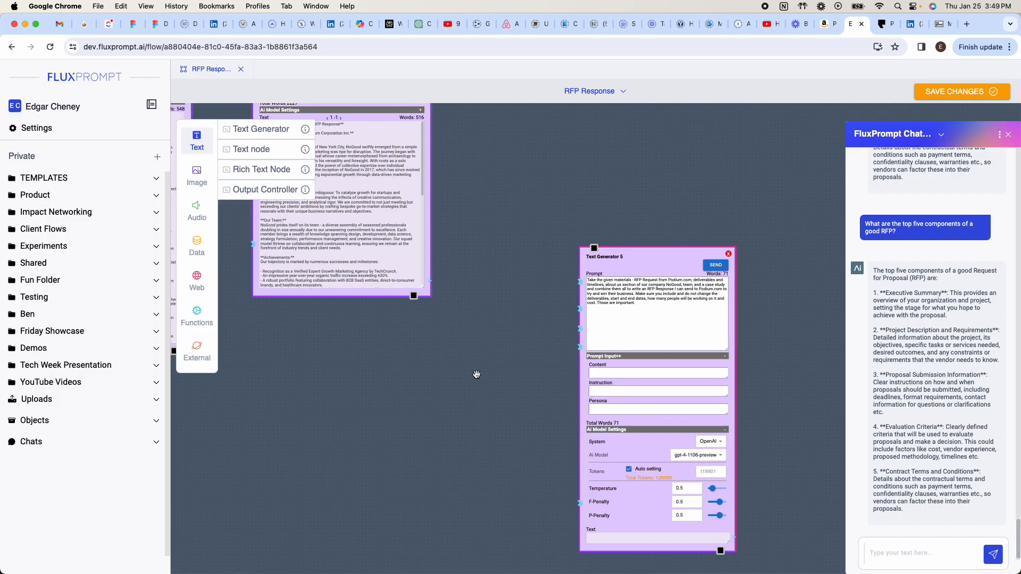
{"action": "scroll", "coordinate": [476, 374], "scroll_direction": "down", "scroll_amount": 1}
{"action": "left_click_drag", "start_coordinate": [348, 400], "coordinate": [447, 375]}
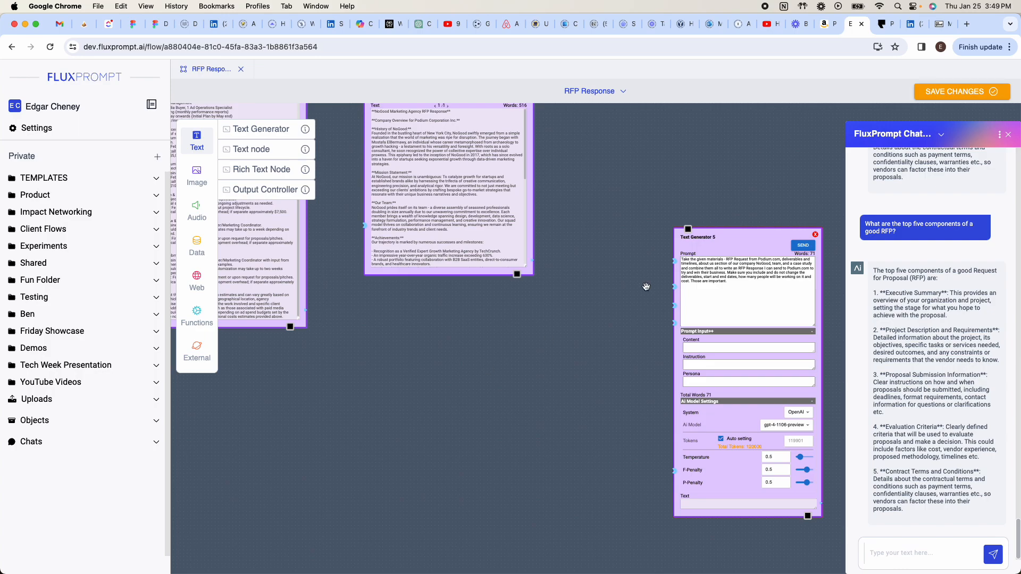
{"action": "left_click_drag", "start_coordinate": [737, 243], "coordinate": [428, 361]}
{"action": "left_click_drag", "start_coordinate": [297, 349], "coordinate": [460, 396]}
{"action": "scroll", "coordinate": [450, 393], "scroll_direction": "down", "scroll_amount": 1}
{"action": "left_click_drag", "start_coordinate": [487, 235], "coordinate": [497, 264]}
{"action": "scroll", "coordinate": [480, 311], "scroll_direction": "up", "scroll_amount": 1}
Step: Connect the outputs of Pricing and Timeline and Company Overview to the Content input of Text Generator 5
{"action": "left_click_drag", "start_coordinate": [354, 442], "coordinate": [459, 573]}
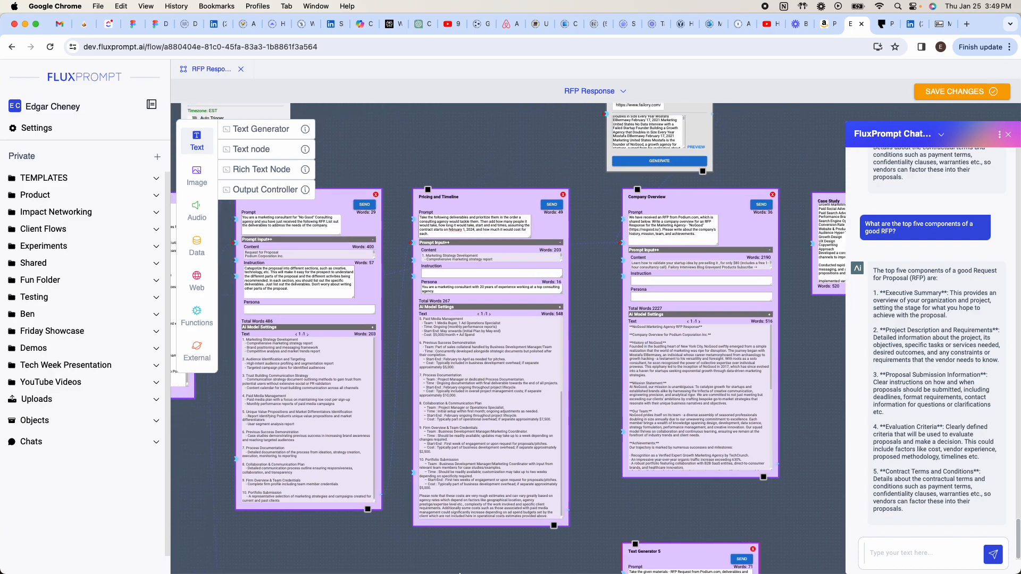
{"action": "left_click_drag", "start_coordinate": [464, 202], "coordinate": [521, 204]}
{"action": "left_click_drag", "start_coordinate": [653, 442], "coordinate": [542, 193]}
{"action": "left_click_drag", "start_coordinate": [516, 265], "coordinate": [568, 353]}
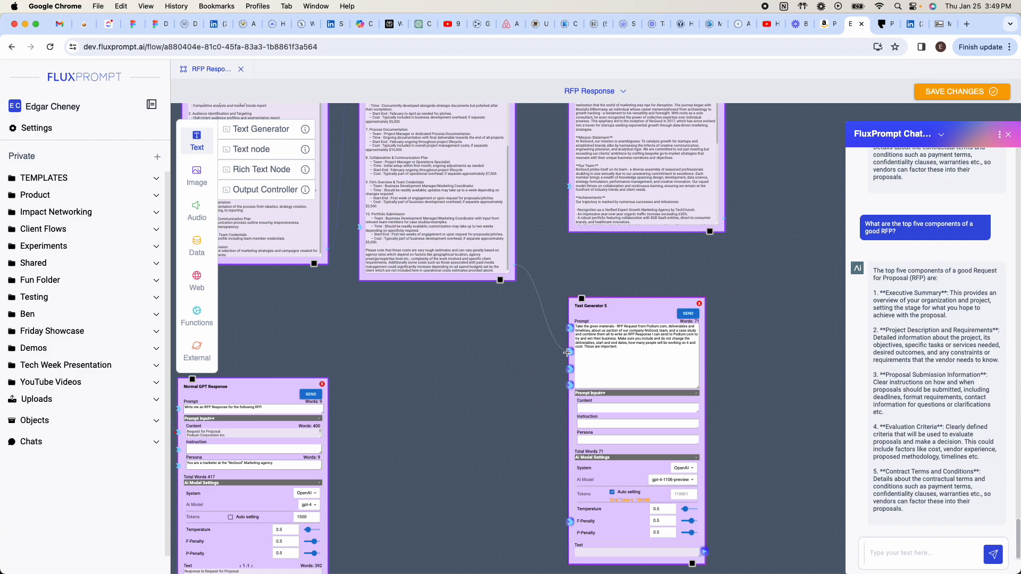
{"action": "mouse_move", "coordinate": [622, 274]}
{"action": "left_mouse_down"}
{"action": "mouse_move", "coordinate": [649, 306]}
{"action": "mouse_move", "coordinate": [472, 358]}
{"action": "mouse_move", "coordinate": [450, 394]}
{"action": "left_mouse_up"}
{"action": "left_click_drag", "start_coordinate": [595, 259], "coordinate": [577, 300]}
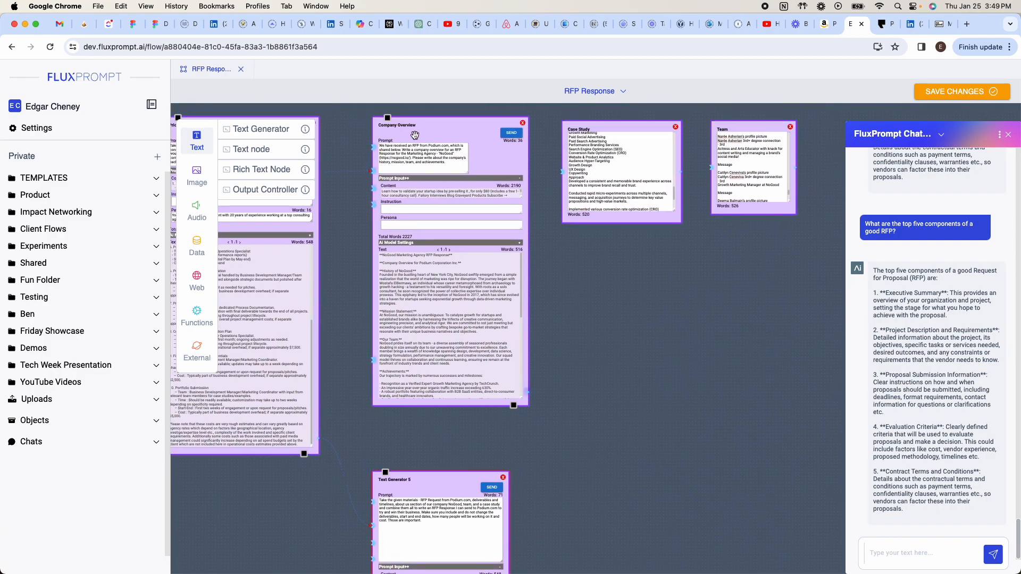
{"action": "left_click_drag", "start_coordinate": [586, 374], "coordinate": [588, 290]}
{"action": "left_click_drag", "start_coordinate": [533, 310], "coordinate": [377, 442]}
Step: Connect the Case Study and Team nodes to Text Generator 5's Content input and run the generator
{"action": "left_click_drag", "start_coordinate": [611, 379], "coordinate": [566, 459]}
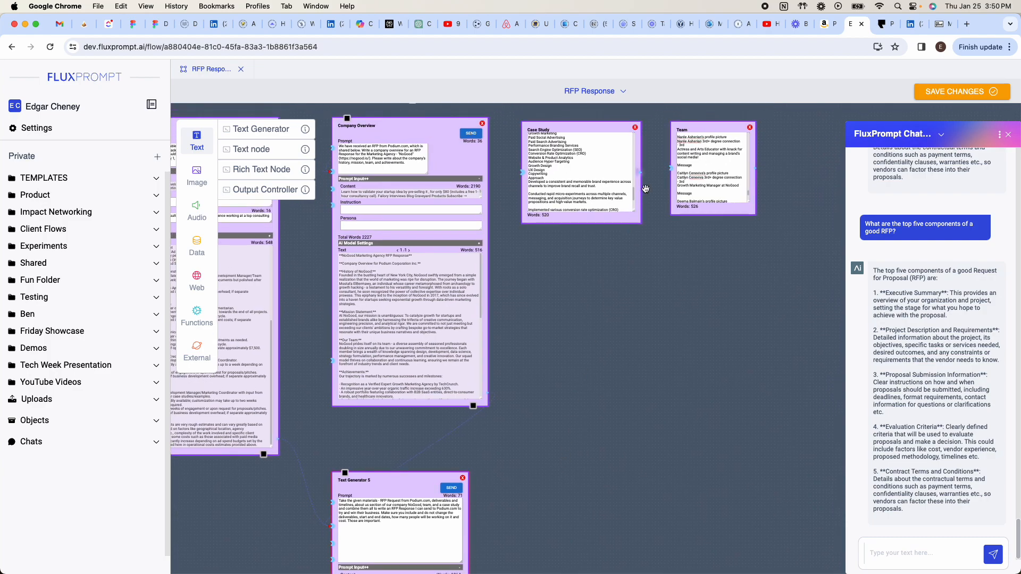
{"action": "left_click_drag", "start_coordinate": [641, 173], "coordinate": [333, 528]}
{"action": "left_click_drag", "start_coordinate": [757, 169], "coordinate": [328, 527]}
{"action": "left_click_drag", "start_coordinate": [555, 525], "coordinate": [788, 225]}
{"action": "left_click", "coordinate": [682, 188]}
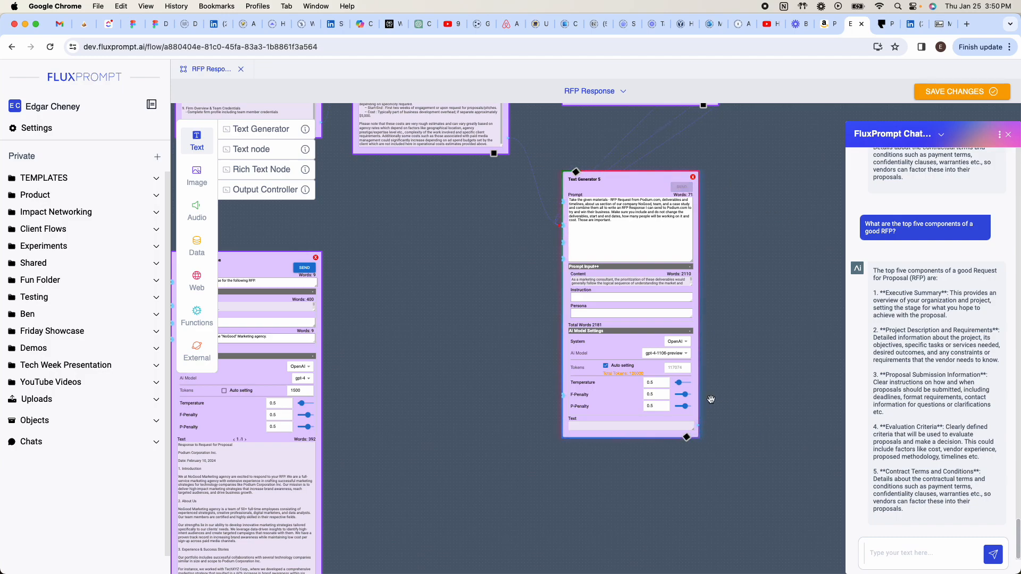
Step: Move Text Generator 5 beside the Normal GPT Response node so the two can be compared
{"action": "left_click_drag", "start_coordinate": [753, 431], "coordinate": [750, 365]}
{"action": "left_click_drag", "start_coordinate": [615, 126], "coordinate": [431, 208]}
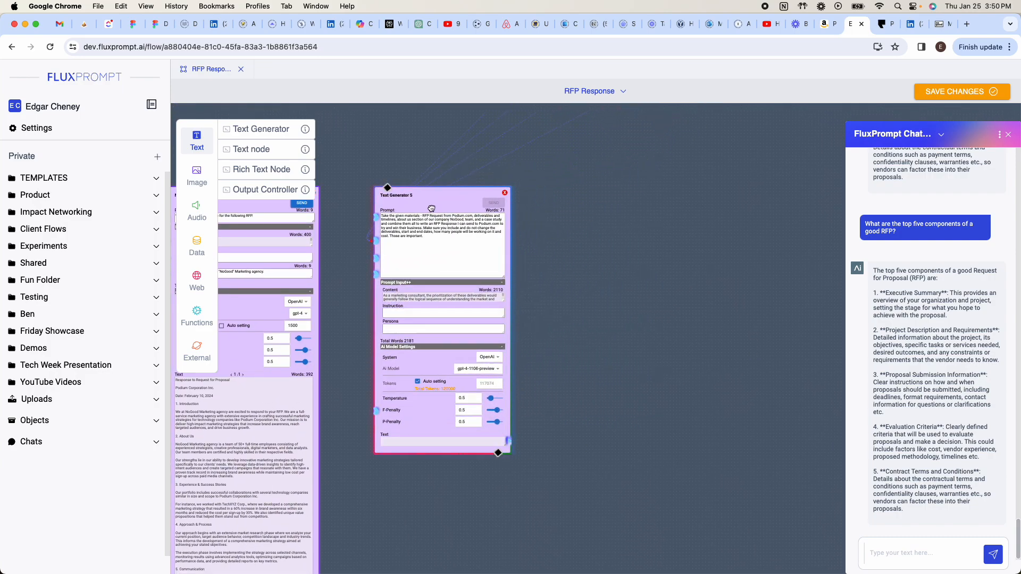
{"action": "scroll", "coordinate": [670, 337], "scroll_direction": "down", "scroll_amount": 5}
{"action": "scroll", "coordinate": [670, 337], "scroll_direction": "left", "scroll_amount": 5}
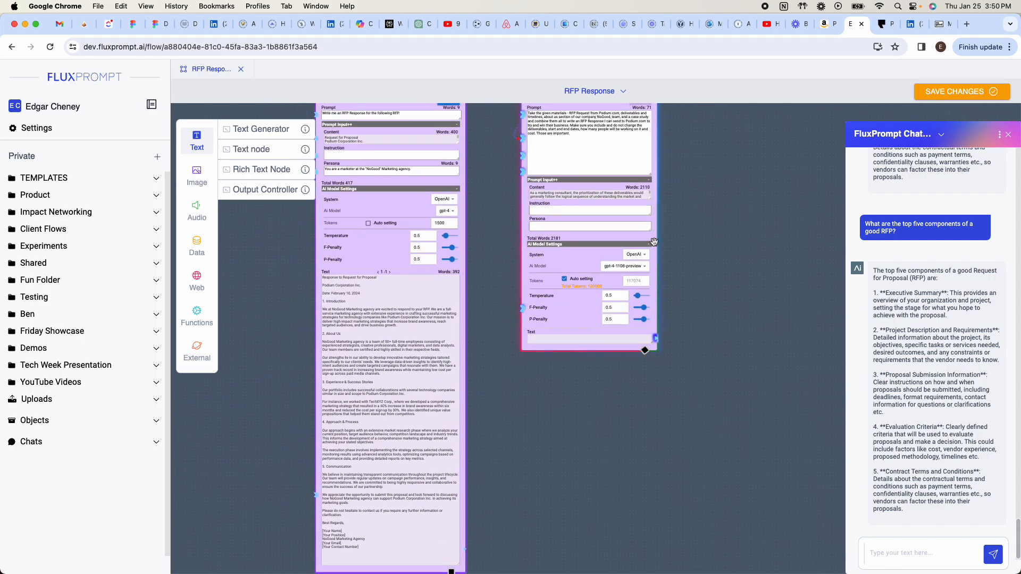
Step: Enlarge Text Generator 5's output box for the full RFP response and collapse its AI model settings
{"action": "left_click_drag", "start_coordinate": [658, 354], "coordinate": [686, 500]}
{"action": "left_click_drag", "start_coordinate": [760, 287], "coordinate": [724, 363]}
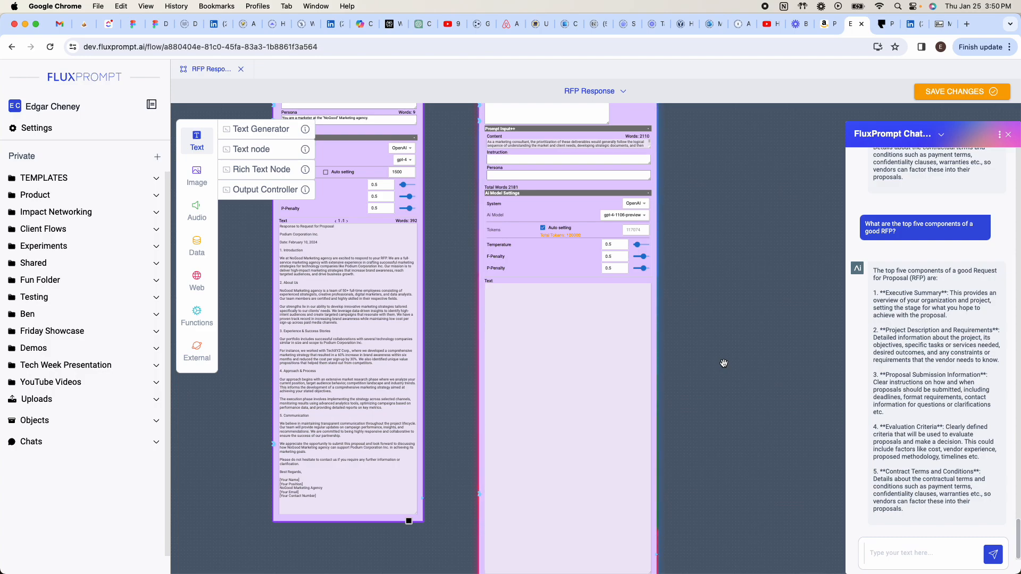
{"action": "left_click_drag", "start_coordinate": [720, 320], "coordinate": [723, 345]}
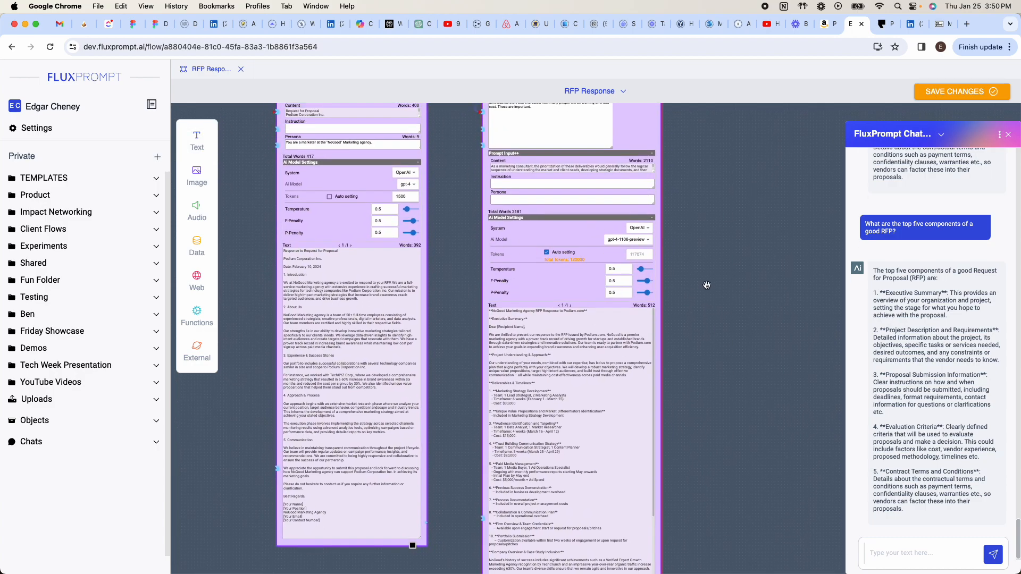
{"action": "left_click", "coordinate": [652, 218]}
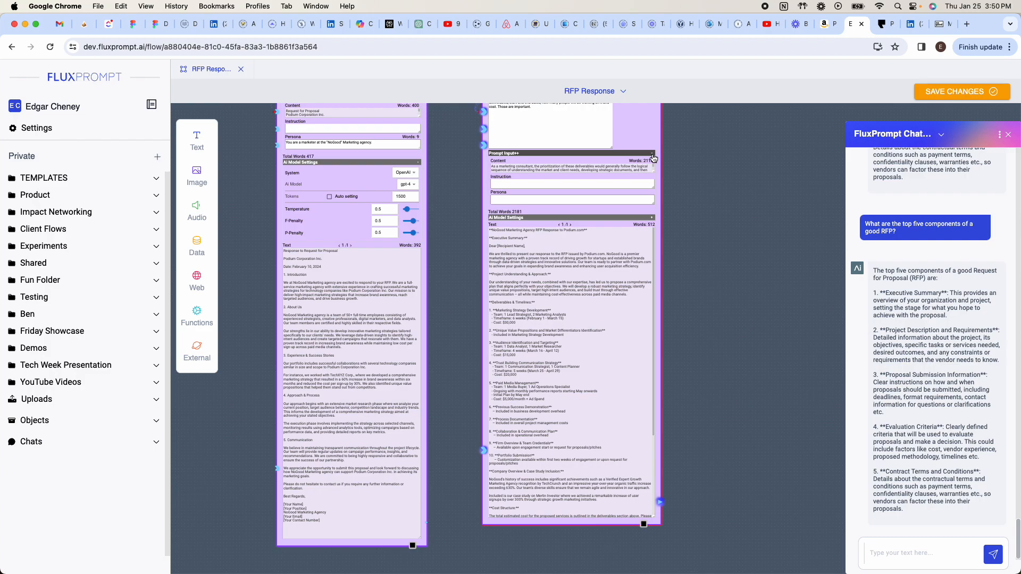
Step: Collapse the AI model settings and the prompt input section of the Normal GPT Response node
{"action": "left_click", "coordinate": [419, 167]}
{"action": "scroll", "coordinate": [418, 175], "scroll_direction": "up", "scroll_amount": 3}
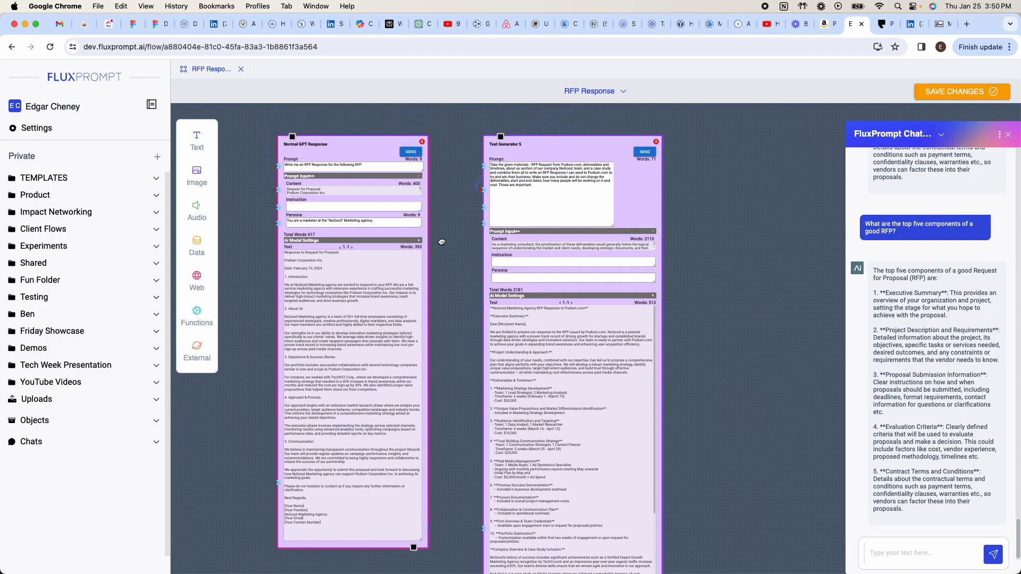
{"action": "left_click", "coordinate": [418, 177]}
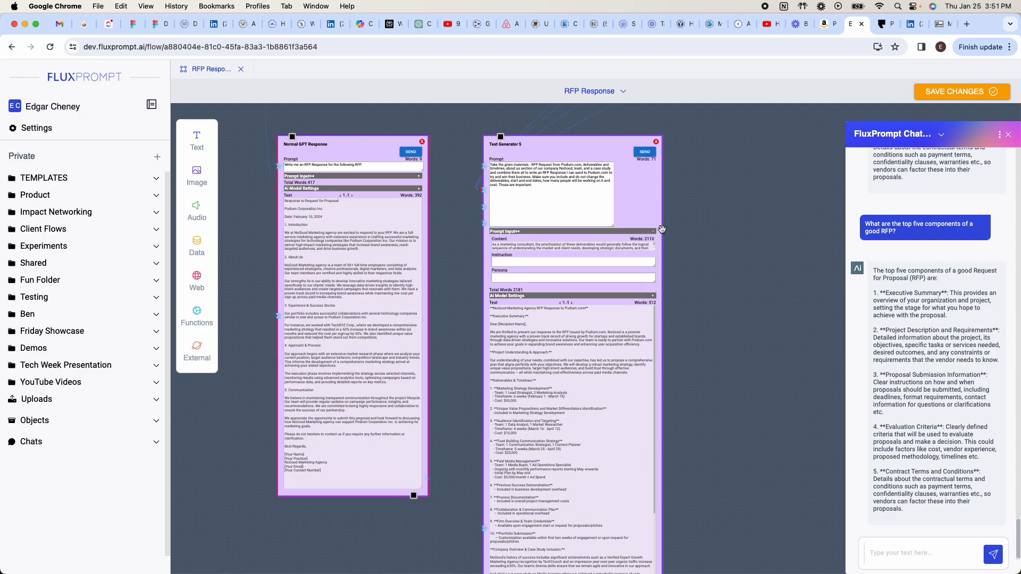
Step: Resize Text Generator 5's prompt box to fit its text and widen the Normal GPT Response output box to match the neighbouring node
{"action": "left_click_drag", "start_coordinate": [614, 226], "coordinate": [655, 184]}
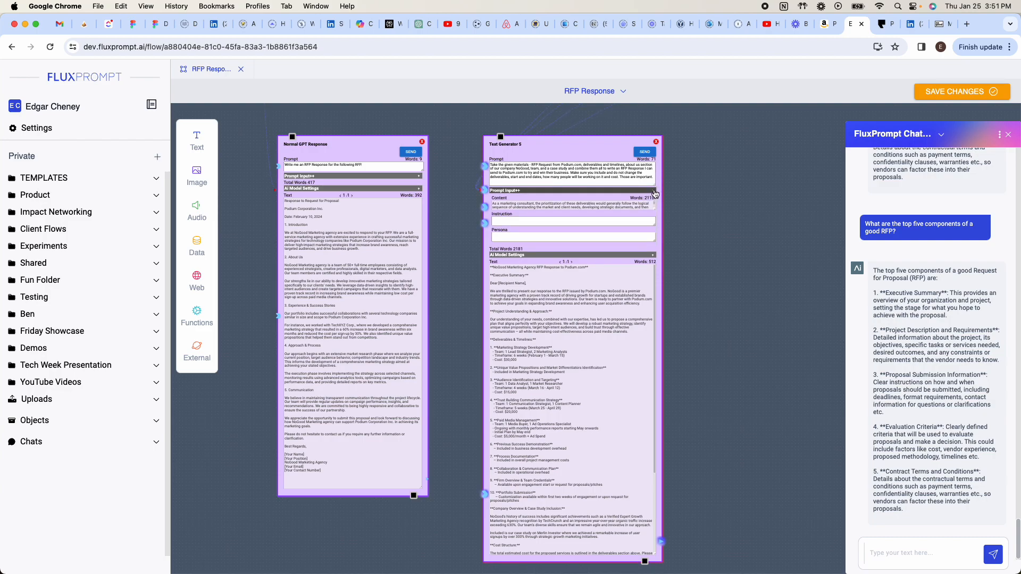
{"action": "left_click_drag", "start_coordinate": [591, 155], "coordinate": [584, 148]}
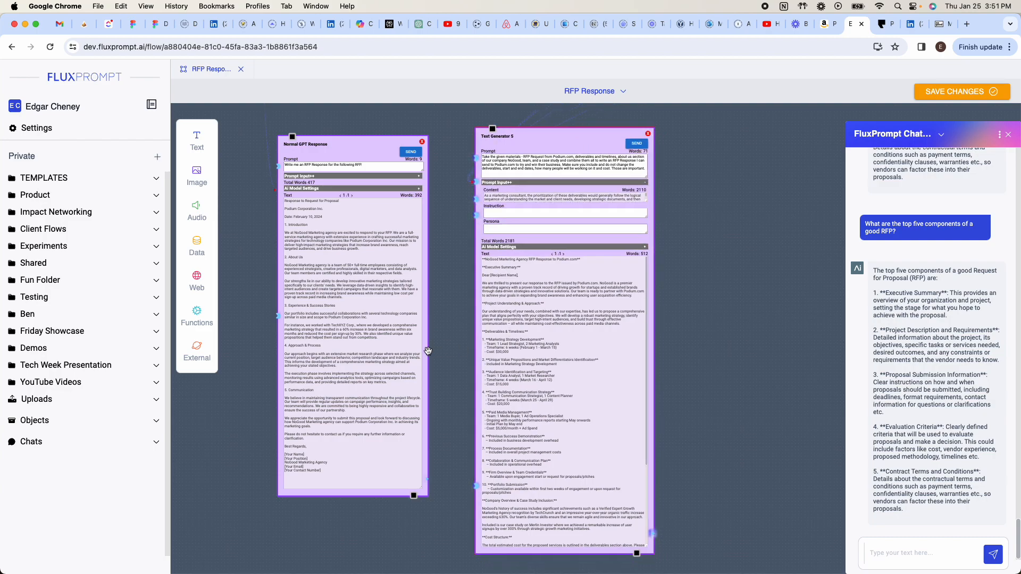
{"action": "left_click_drag", "start_coordinate": [422, 489], "coordinate": [456, 510]}
Step: Read Text Generator 5's RFP response from the executive summary through the closing contact section, comparing it with the Normal GPT Response
{"action": "scroll", "coordinate": [381, 399], "scroll_direction": "up", "scroll_amount": 3}
{"action": "scroll", "coordinate": [370, 388], "scroll_direction": "up", "scroll_amount": 2}
{"action": "scroll", "coordinate": [370, 389], "scroll_direction": "up", "scroll_amount": 2}
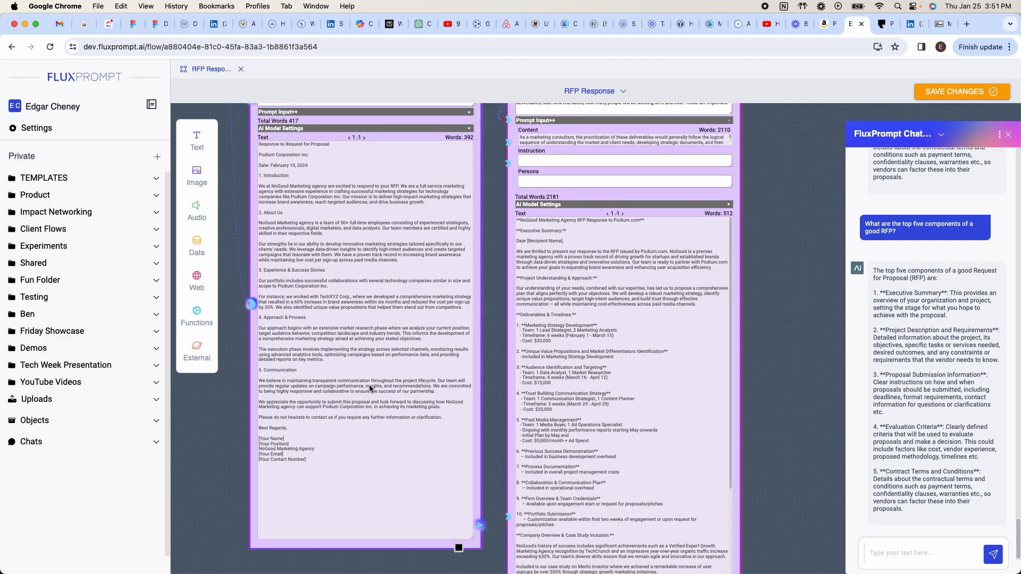
{"action": "scroll", "coordinate": [435, 266], "scroll_direction": "up", "scroll_amount": 1}
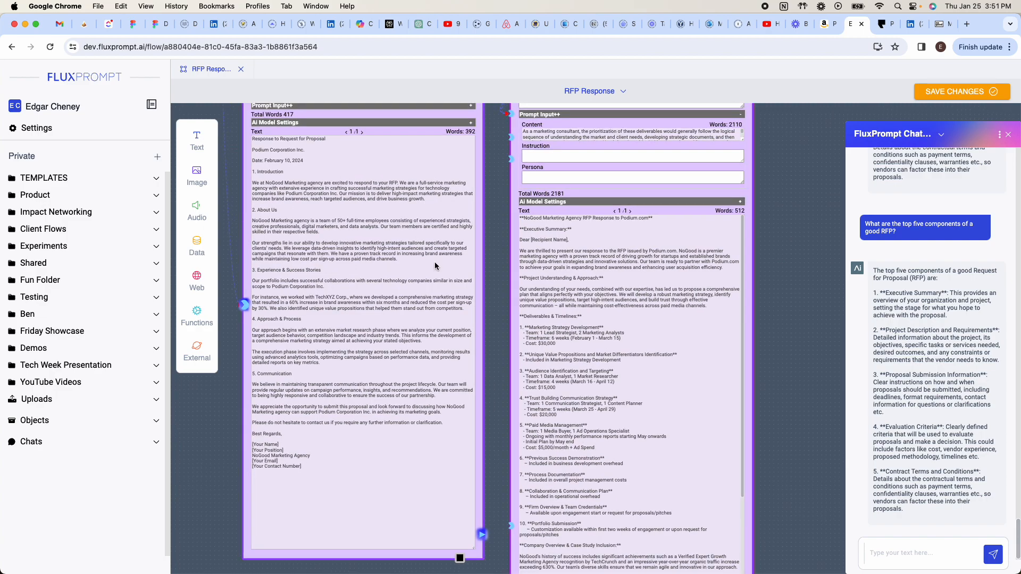
{"action": "left_click_drag", "start_coordinate": [492, 222], "coordinate": [415, 187]}
{"action": "left_click_drag", "start_coordinate": [709, 296], "coordinate": [698, 273]}
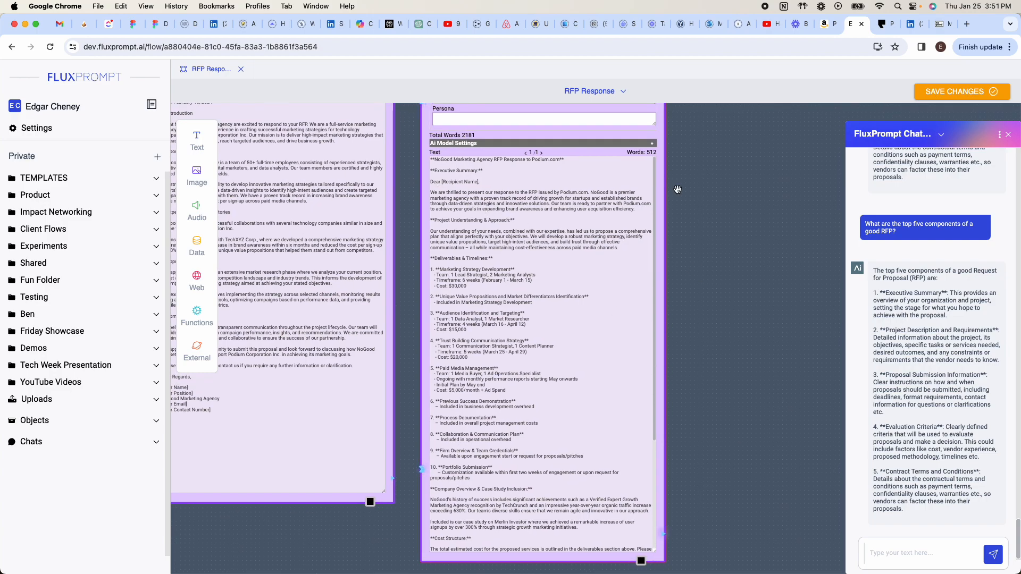
{"action": "left_click_drag", "start_coordinate": [677, 190], "coordinate": [688, 256]}
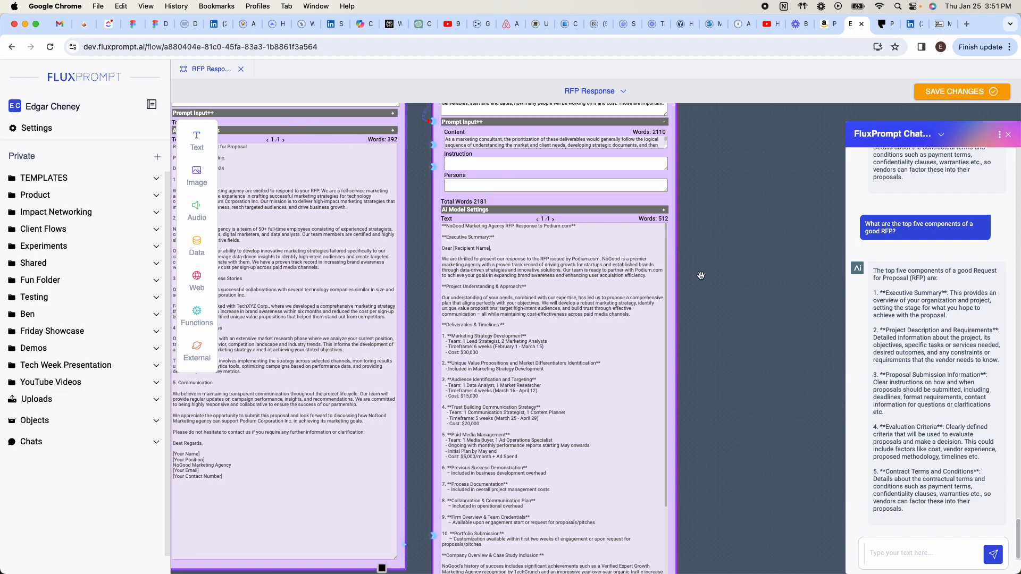
{"action": "left_click_drag", "start_coordinate": [747, 306], "coordinate": [737, 277]}
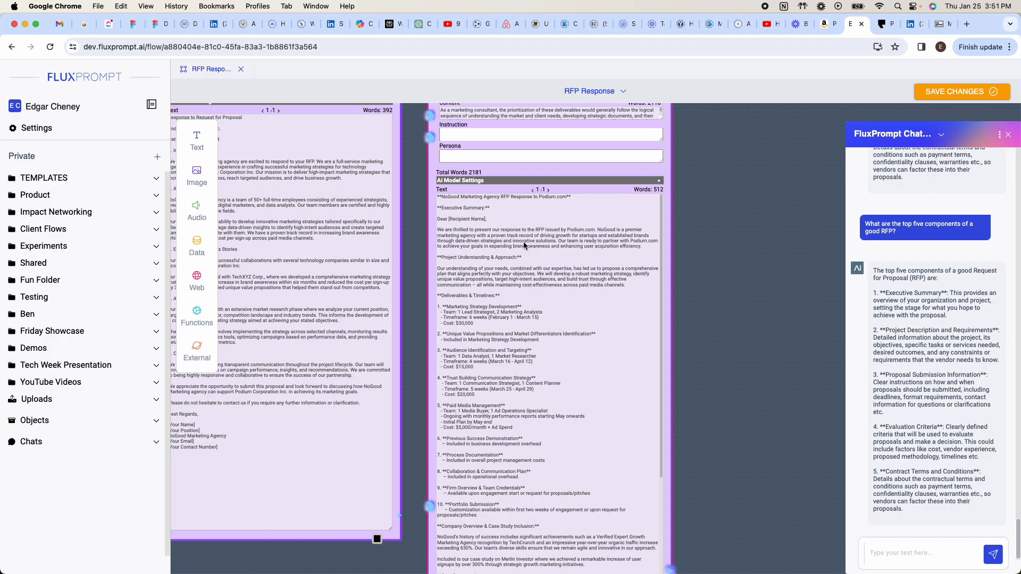
{"action": "left_click_drag", "start_coordinate": [727, 265], "coordinate": [718, 216]}
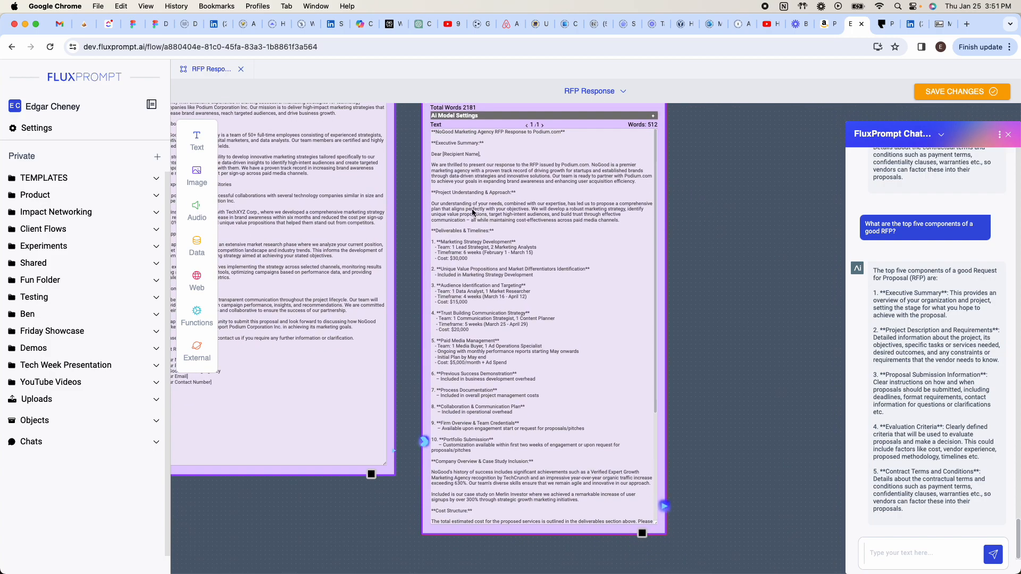
{"action": "scroll", "coordinate": [737, 325], "scroll_direction": "down", "scroll_amount": 1}
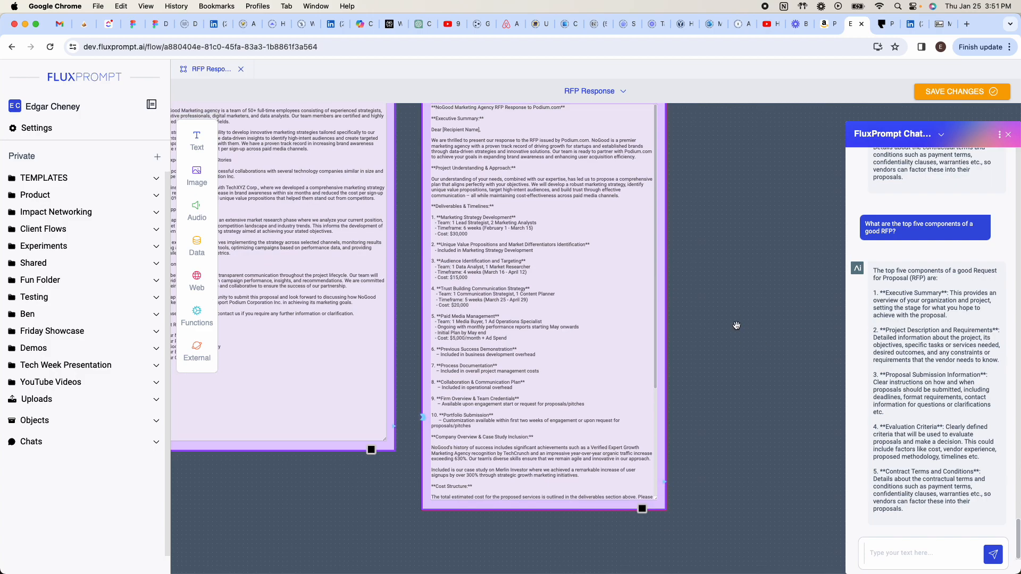
{"action": "left_click_drag", "start_coordinate": [656, 301], "coordinate": [658, 355]}
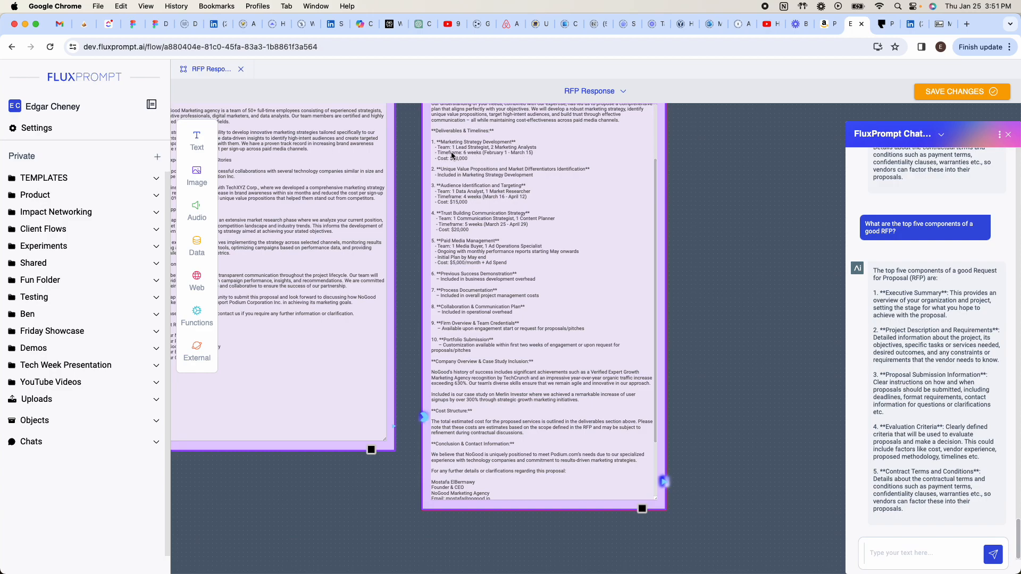
{"action": "left_click_drag", "start_coordinate": [656, 347], "coordinate": [659, 385]}
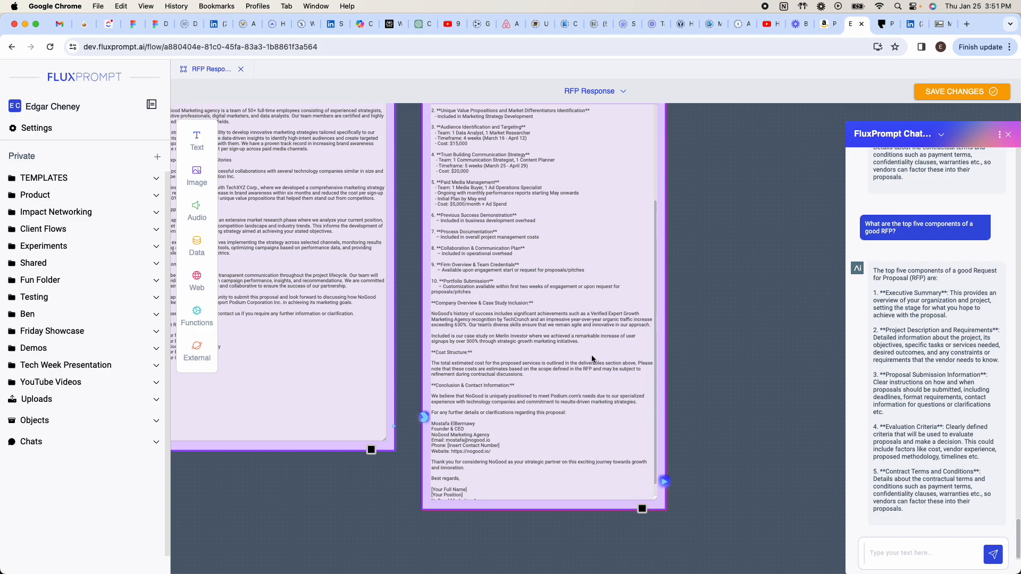
{"action": "scroll", "coordinate": [729, 372], "scroll_direction": "down", "scroll_amount": 2}
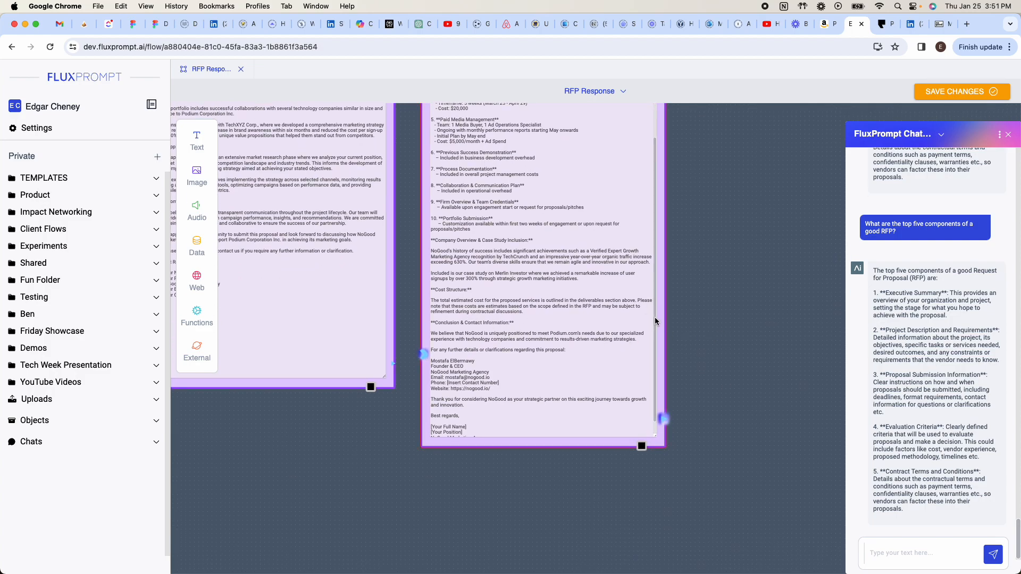
{"action": "scroll", "coordinate": [655, 321], "scroll_direction": "down", "scroll_amount": 1}
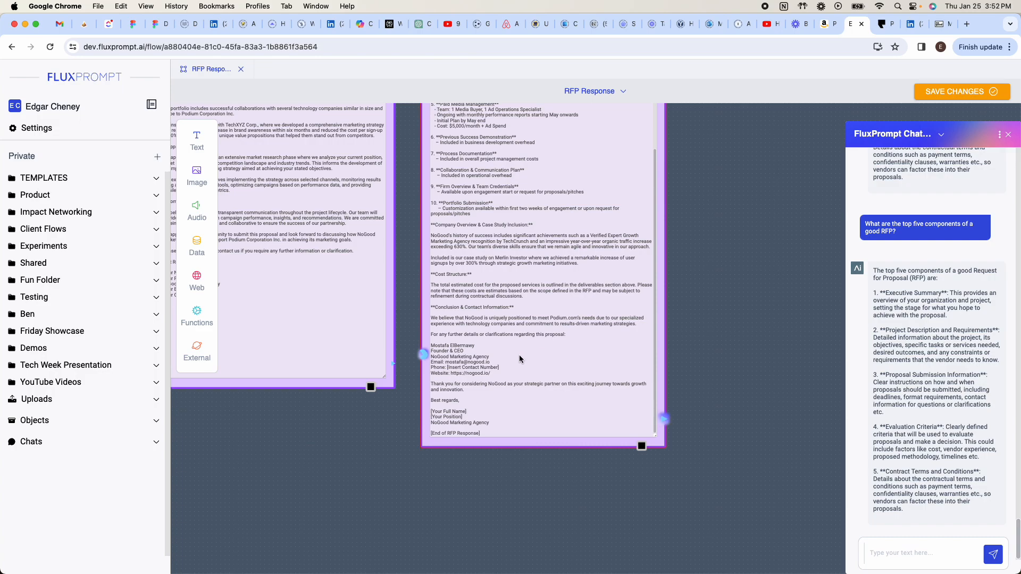
{"action": "scroll", "coordinate": [476, 385], "scroll_direction": "up", "scroll_amount": 2}
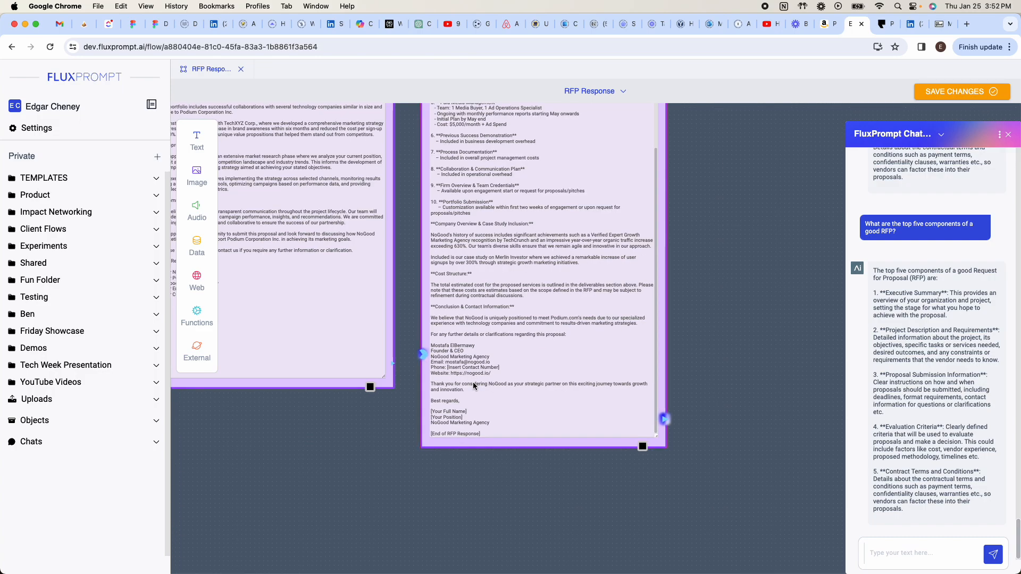
Step: Review the team, timeframe and cost entries under the deliverables and the company overview in Text Generator 5's response
{"action": "left_click_drag", "start_coordinate": [763, 192], "coordinate": [734, 351]}
{"action": "scroll", "coordinate": [608, 372], "scroll_direction": "up", "scroll_amount": 2}
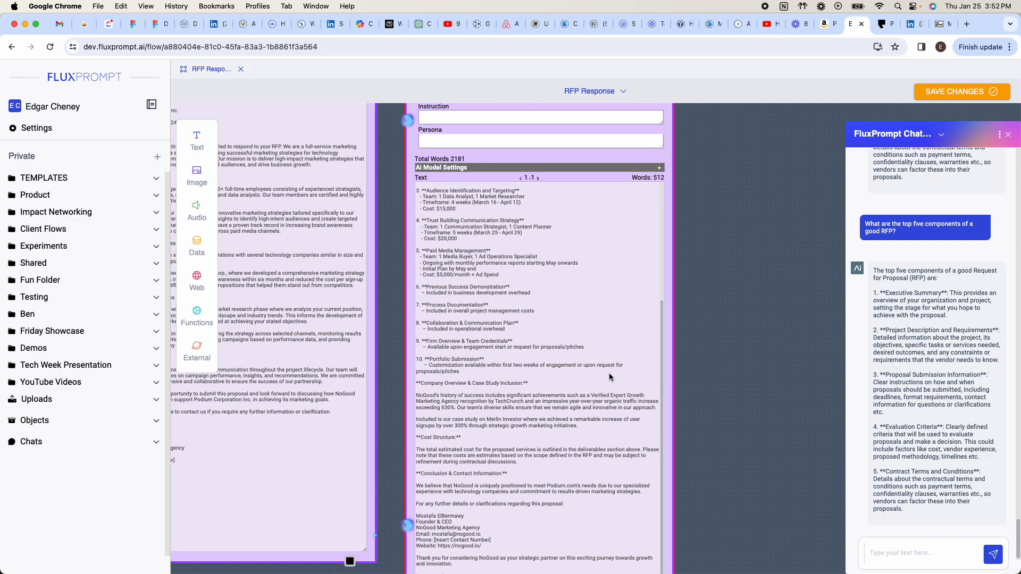
{"action": "left_click_drag", "start_coordinate": [734, 283], "coordinate": [742, 389]}
{"action": "scroll", "coordinate": [594, 369], "scroll_direction": "up", "scroll_amount": 2}
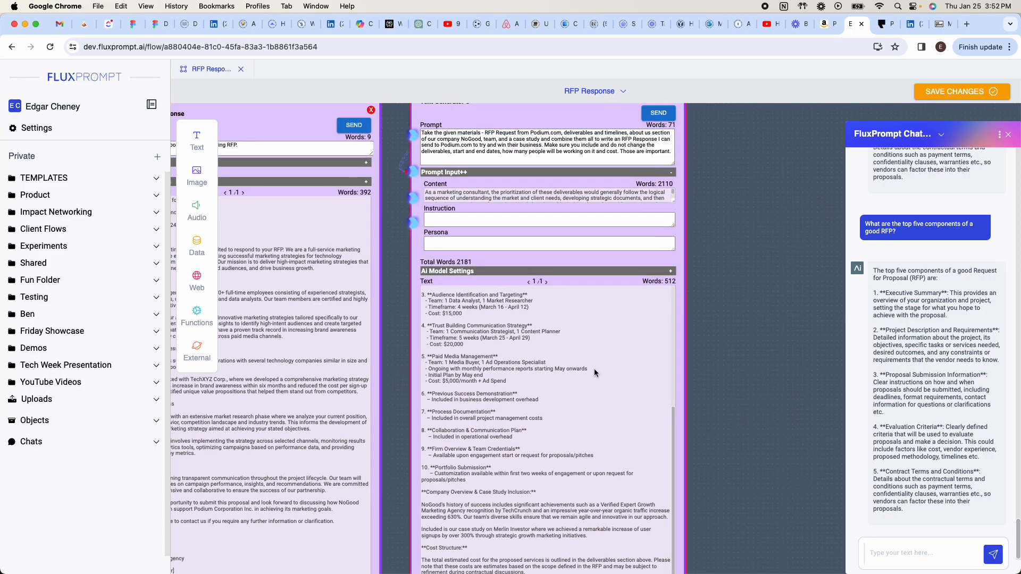
{"action": "scroll", "coordinate": [591, 369], "scroll_direction": "down", "scroll_amount": 1}
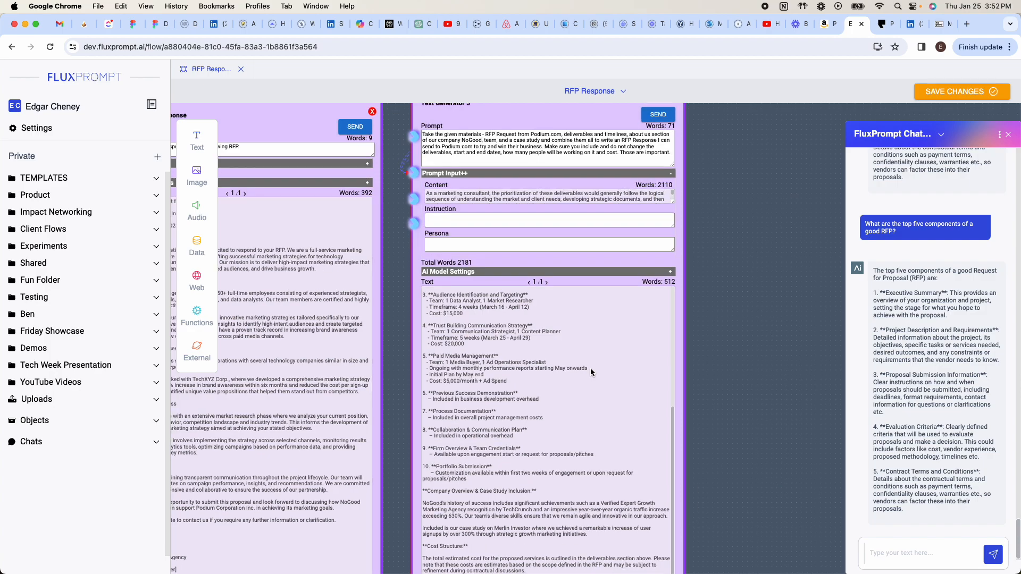
{"action": "left_click_drag", "start_coordinate": [741, 253], "coordinate": [751, 177]}
{"action": "scroll", "coordinate": [543, 291], "scroll_direction": "up", "scroll_amount": 3}
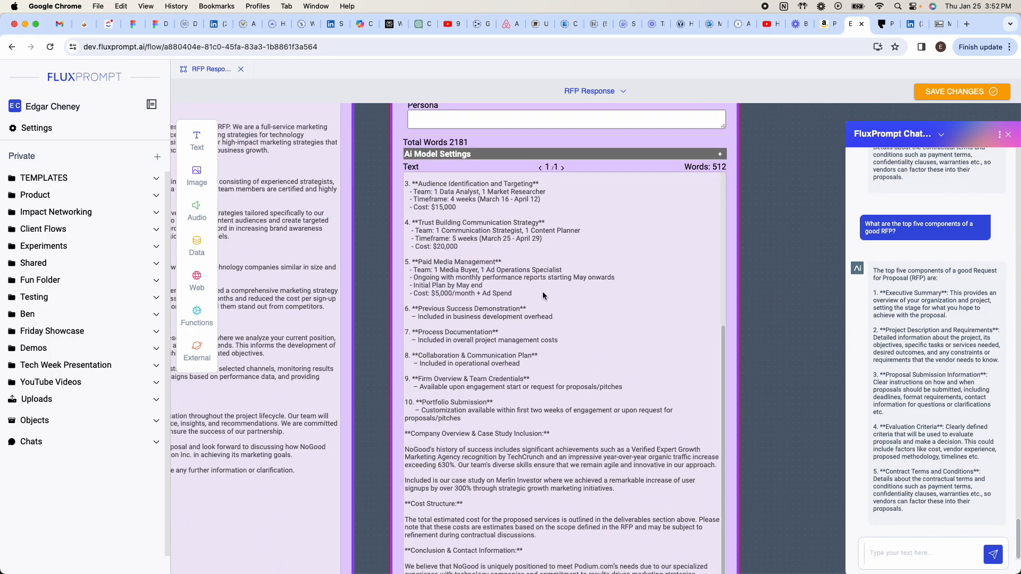
{"action": "scroll", "coordinate": [542, 291], "scroll_direction": "down", "scroll_amount": 2}
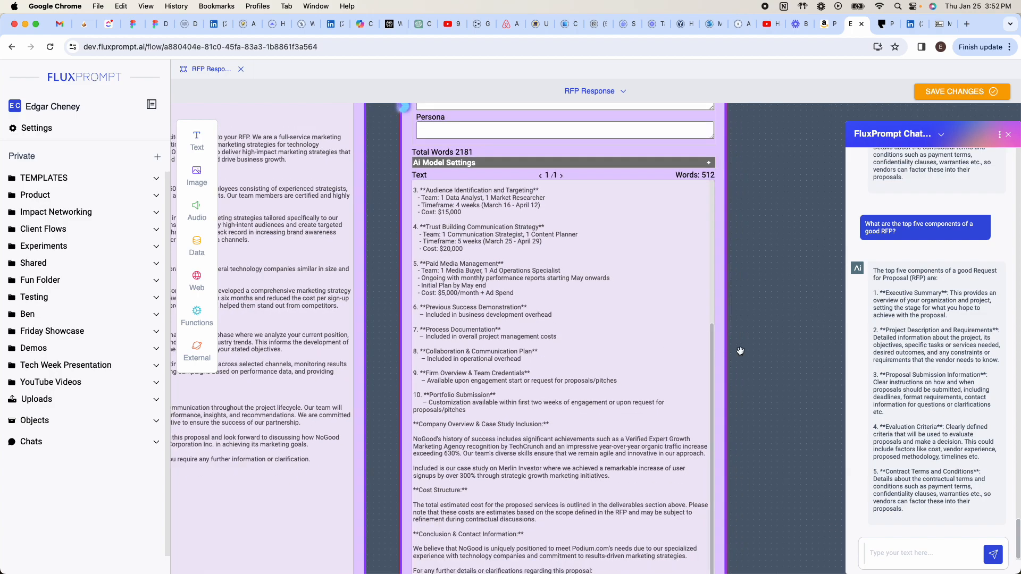
{"action": "left_click_drag", "start_coordinate": [768, 279], "coordinate": [784, 190]}
{"action": "scroll", "coordinate": [602, 361], "scroll_direction": "down", "scroll_amount": 2}
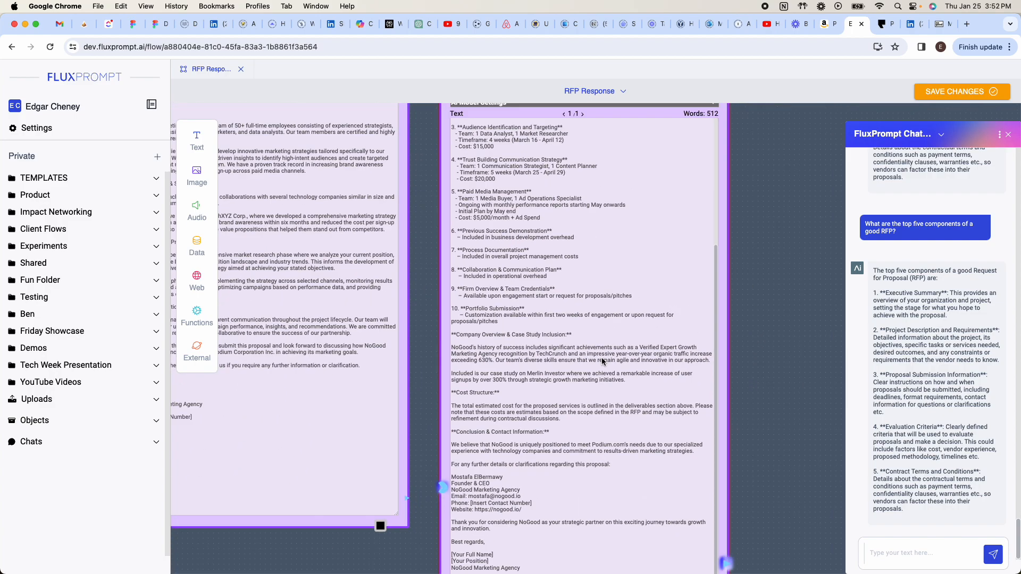
{"action": "scroll", "coordinate": [602, 361], "scroll_direction": "down", "scroll_amount": 2}
Step: Add the instruction "Please add the appropriate team members who would be best to work on this project." to Text Generator 5 and rerun it
{"action": "left_click_drag", "start_coordinate": [767, 323], "coordinate": [723, 428]}
{"action": "scroll", "coordinate": [736, 312], "scroll_direction": "down", "scroll_amount": 1}
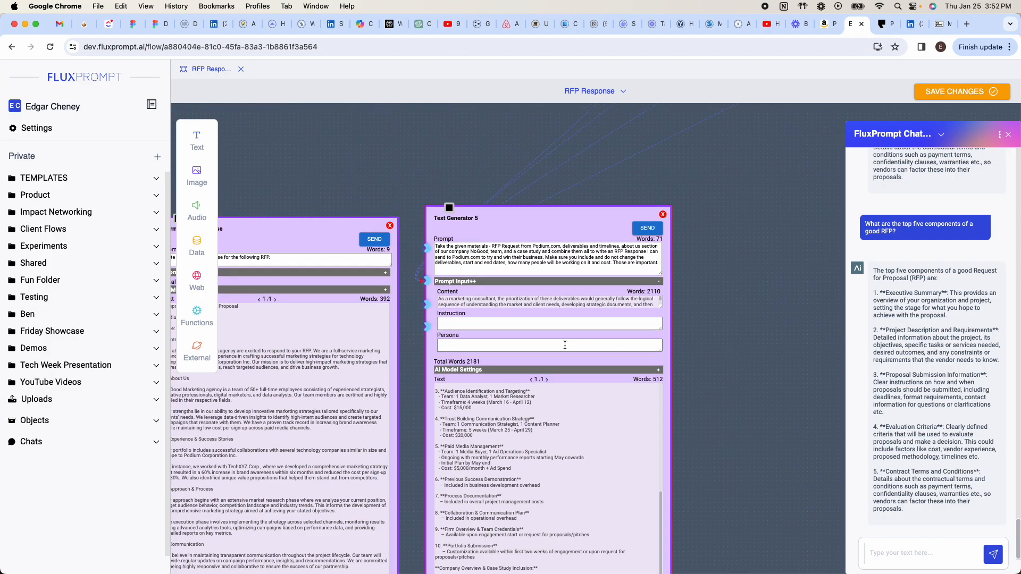
{"action": "left_click", "coordinate": [472, 326]}
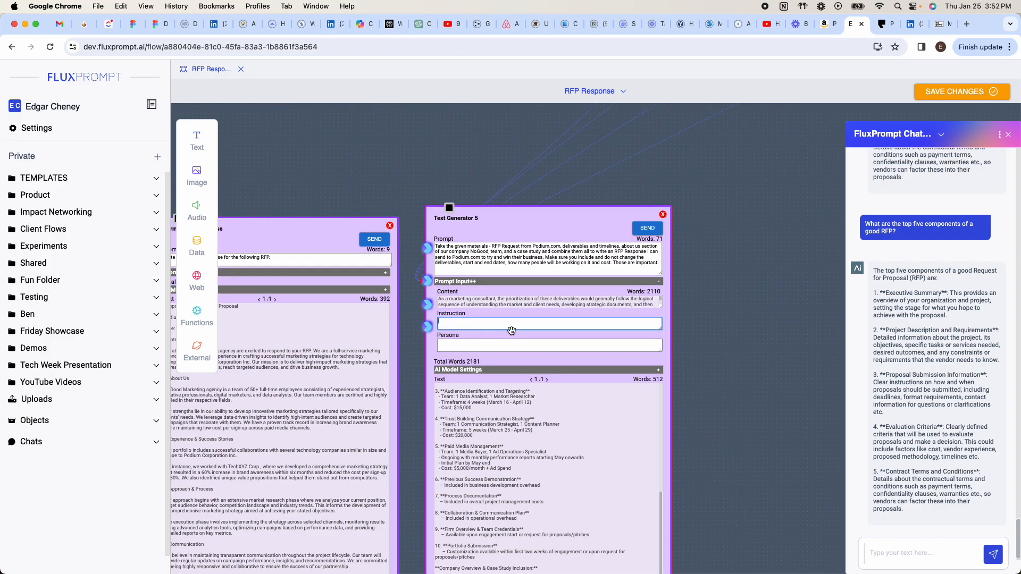
{"action": "type", "text": "P"}
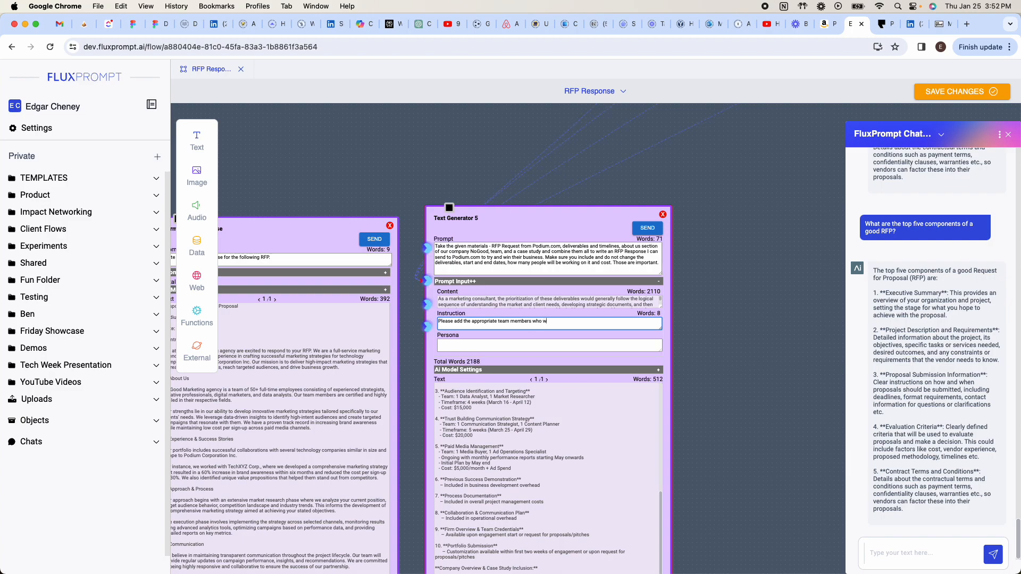
{"action": "type", "text": "be best to work on this project."}
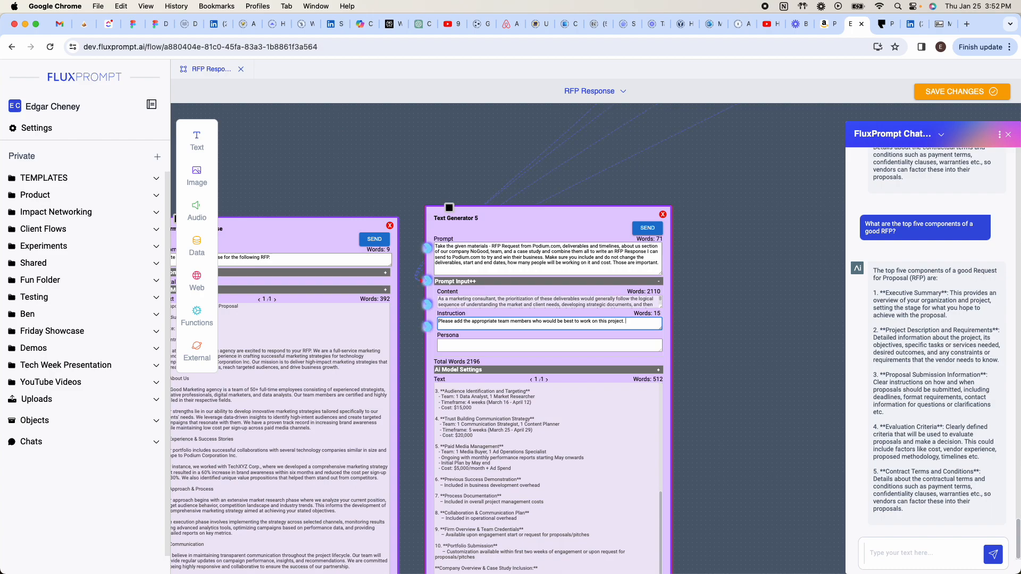
{"action": "left_click", "coordinate": [652, 230]}
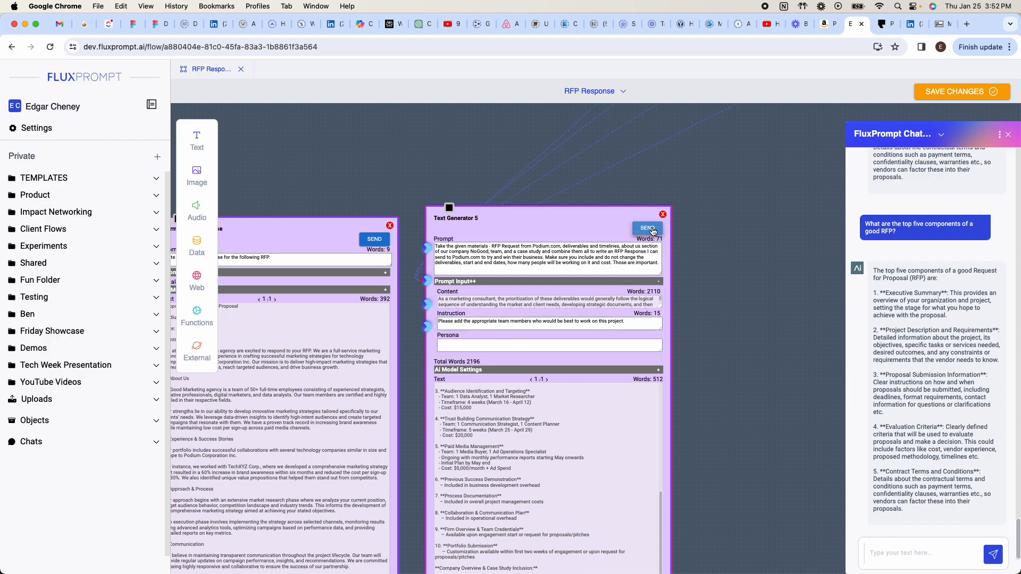
Step: Enlarge Text Generator 5's output box until the whole RFP response fits without scrolling
{"action": "scroll", "coordinate": [731, 343], "scroll_direction": "down", "scroll_amount": 5}
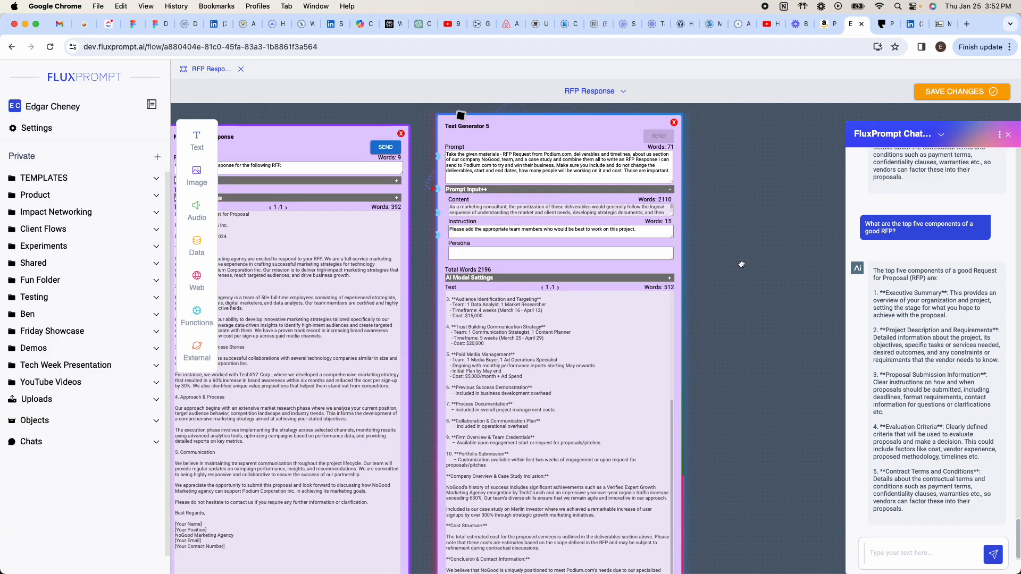
{"action": "scroll", "coordinate": [727, 379], "scroll_direction": "down", "scroll_amount": 5}
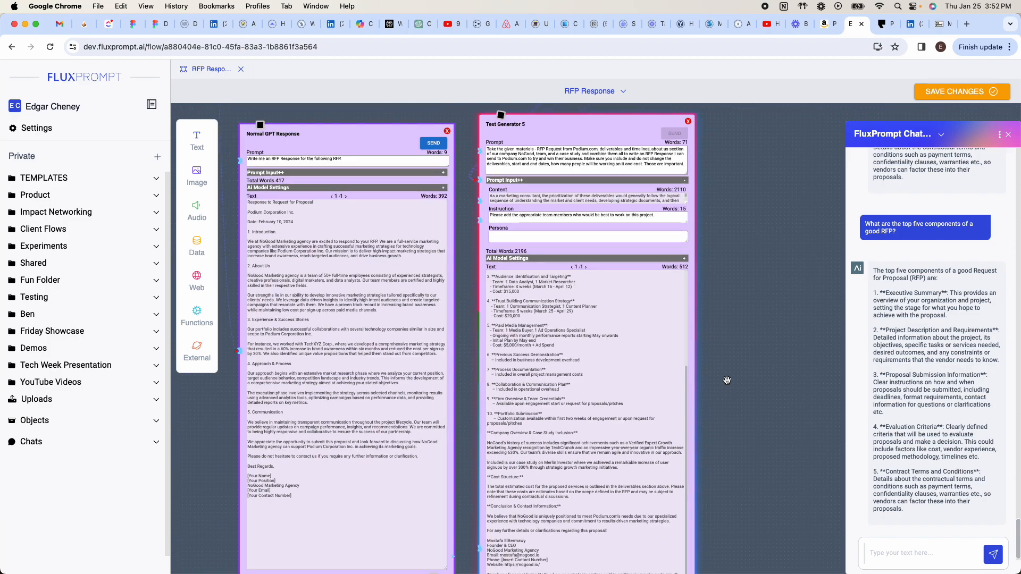
{"action": "left_click_drag", "start_coordinate": [737, 362], "coordinate": [668, 450]}
{"action": "left_click_drag", "start_coordinate": [715, 274], "coordinate": [710, 192]}
{"action": "left_click_drag", "start_coordinate": [682, 350], "coordinate": [706, 262]}
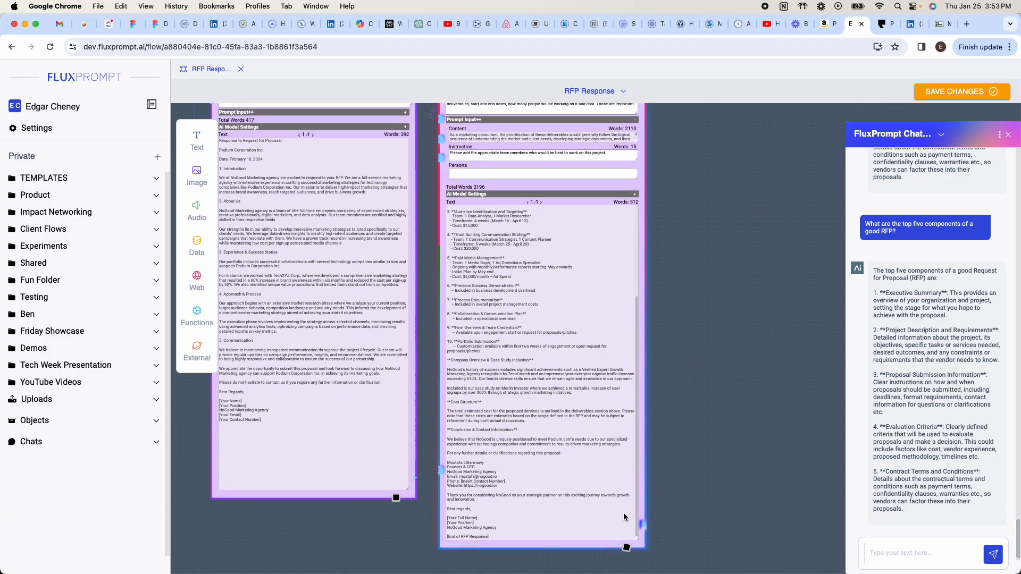
{"action": "scroll", "coordinate": [723, 426], "scroll_direction": "down", "scroll_amount": 5}
{"action": "left_click_drag", "start_coordinate": [654, 338], "coordinate": [663, 513]}
{"action": "scroll", "coordinate": [461, 285], "scroll_direction": "up", "scroll_amount": 3}
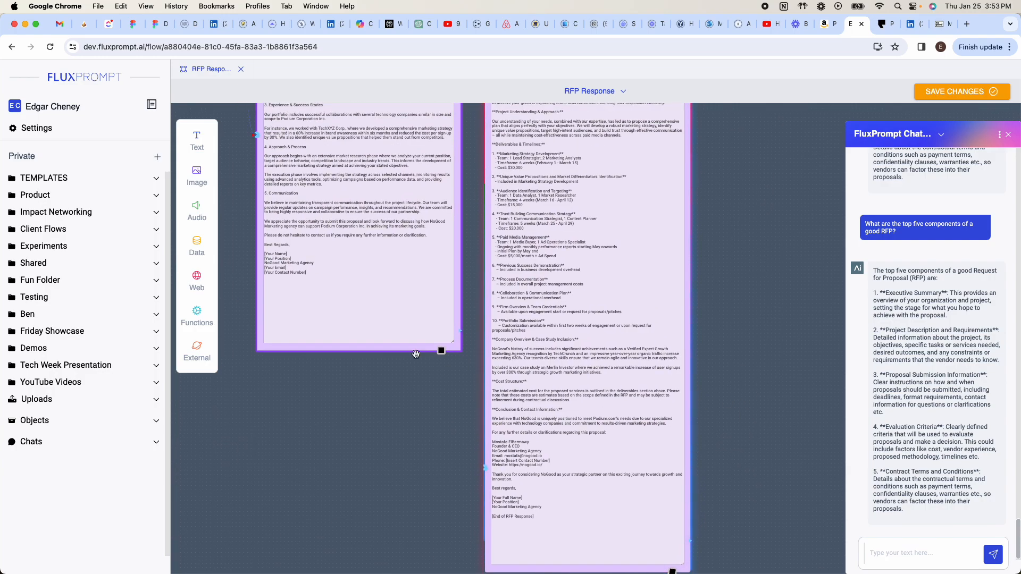
{"action": "scroll", "coordinate": [461, 285], "scroll_direction": "up", "scroll_amount": 3}
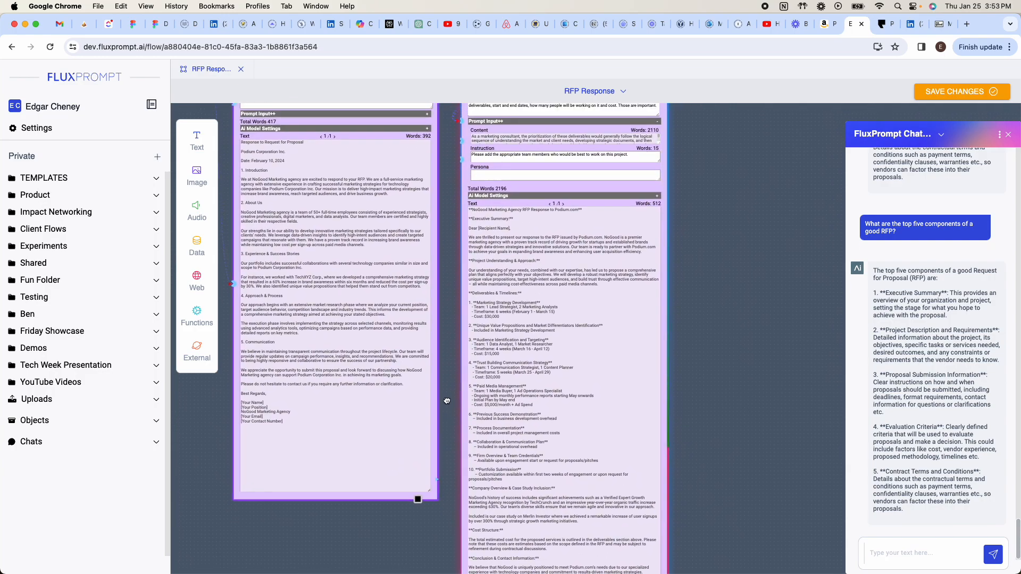
{"action": "scroll", "coordinate": [451, 341], "scroll_direction": "up", "scroll_amount": 3}
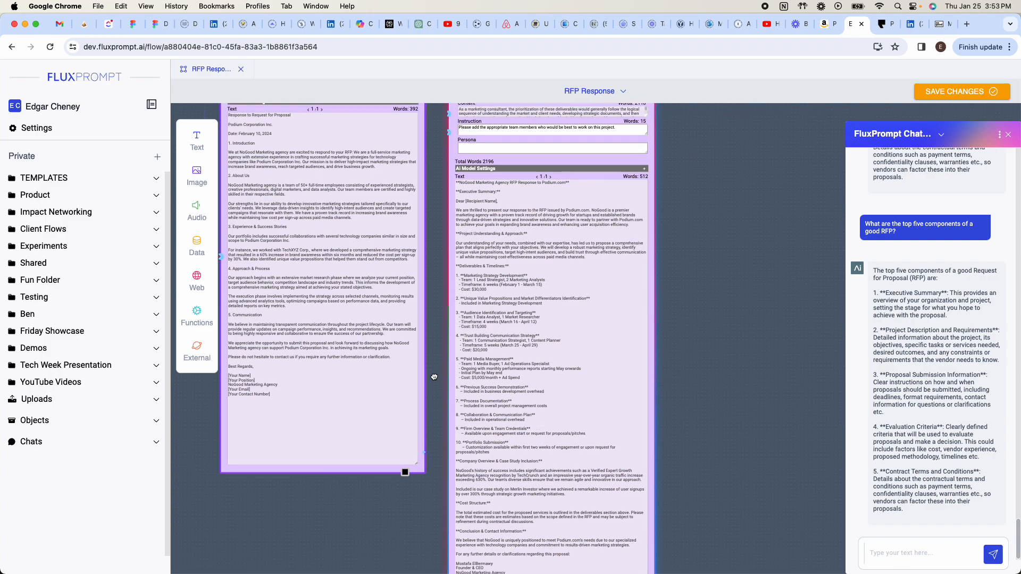
{"action": "left_click_drag", "start_coordinate": [419, 127], "coordinate": [416, 197]}
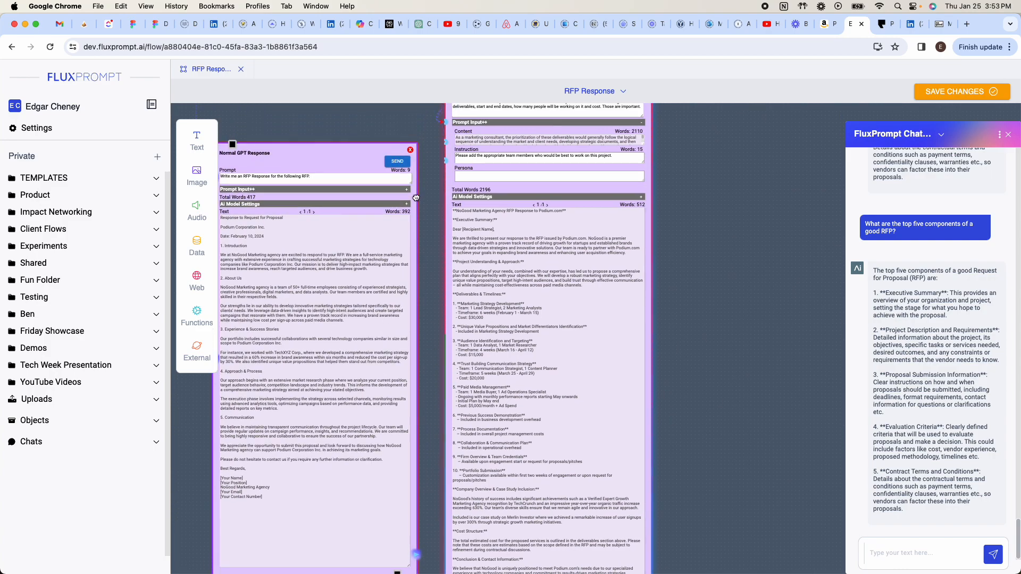
{"action": "scroll", "coordinate": [723, 223], "scroll_direction": "down", "scroll_amount": 3}
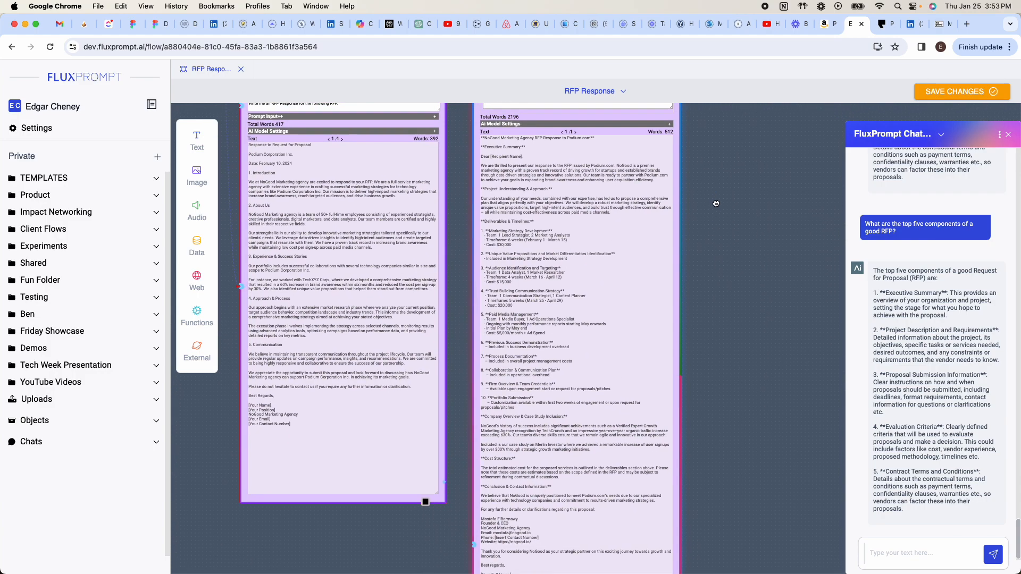
Step: Read Text Generator 5's regenerated RFP response, checking the team members assigned to each deliverable alongside the Normal GPT Response
{"action": "scroll", "coordinate": [714, 207], "scroll_direction": "up", "scroll_amount": 2}
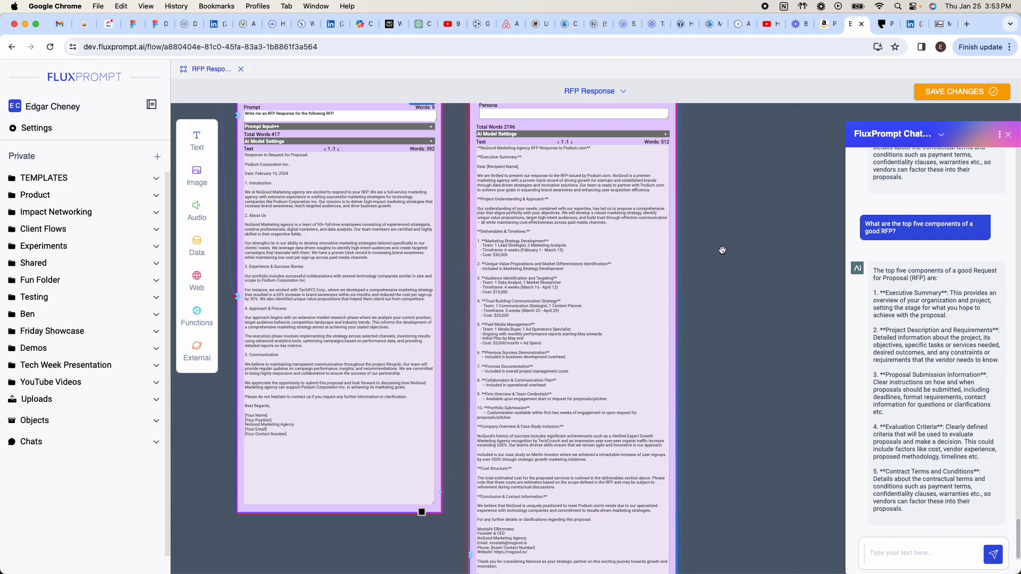
{"action": "left_click_drag", "start_coordinate": [727, 379], "coordinate": [705, 389]}
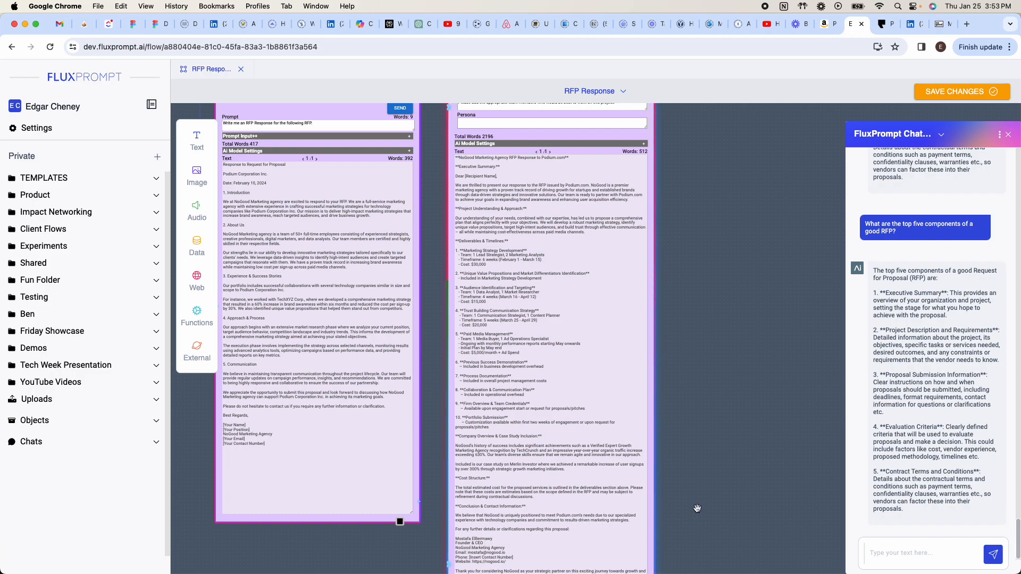
{"action": "scroll", "coordinate": [696, 499], "scroll_direction": "down", "scroll_amount": 2}
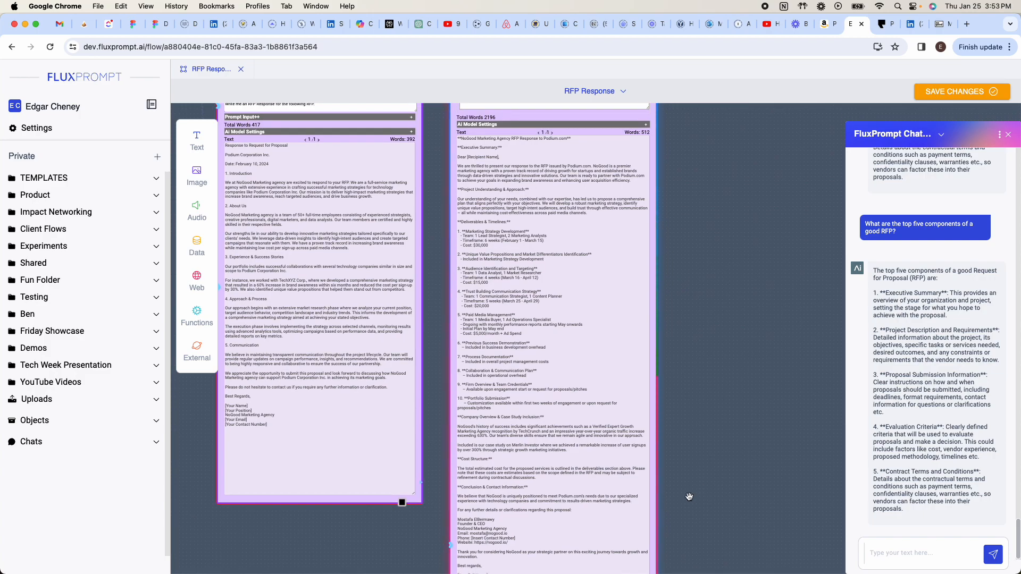
{"action": "scroll", "coordinate": [686, 487], "scroll_direction": "up", "scroll_amount": 6}
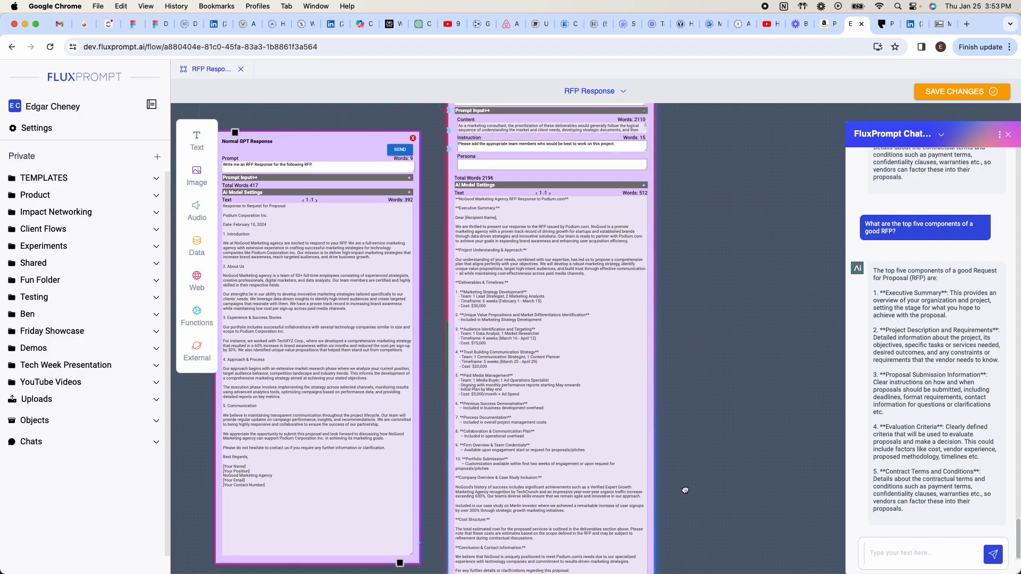
{"action": "scroll", "coordinate": [685, 493], "scroll_direction": "up", "scroll_amount": 1}
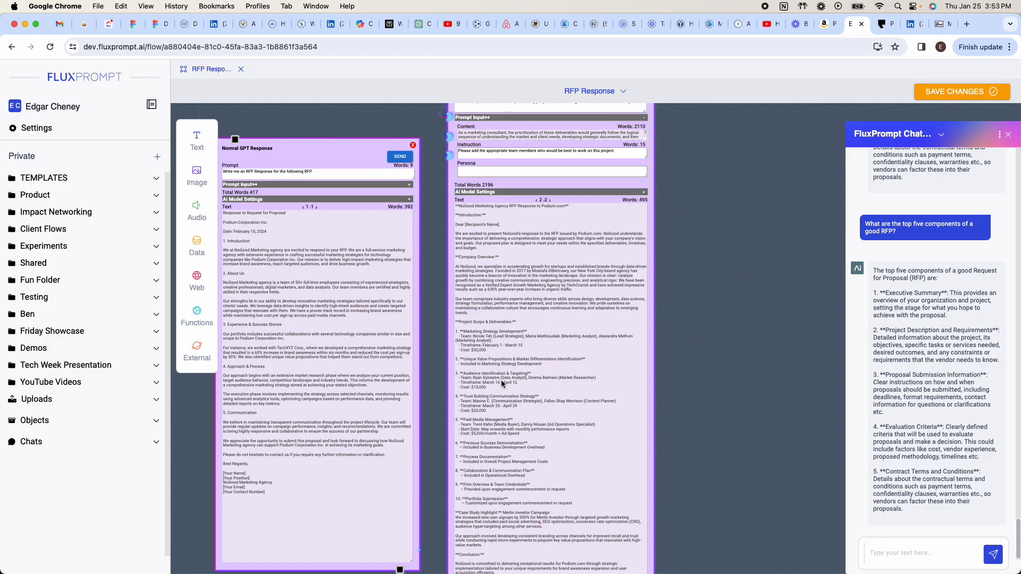
{"action": "scroll", "coordinate": [490, 389], "scroll_direction": "up", "scroll_amount": 3}
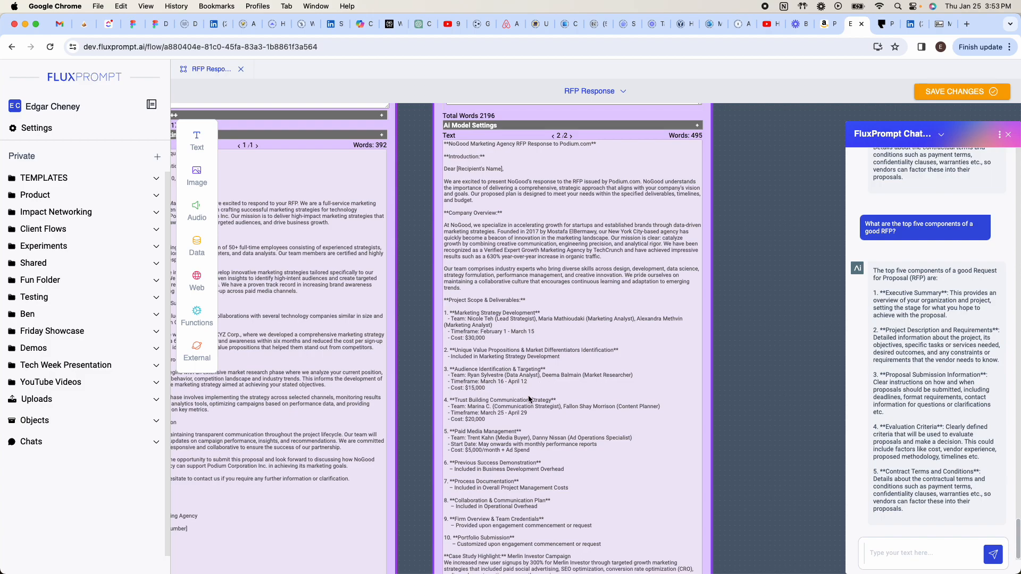
{"action": "scroll", "coordinate": [541, 406], "scroll_direction": "down", "scroll_amount": 3}
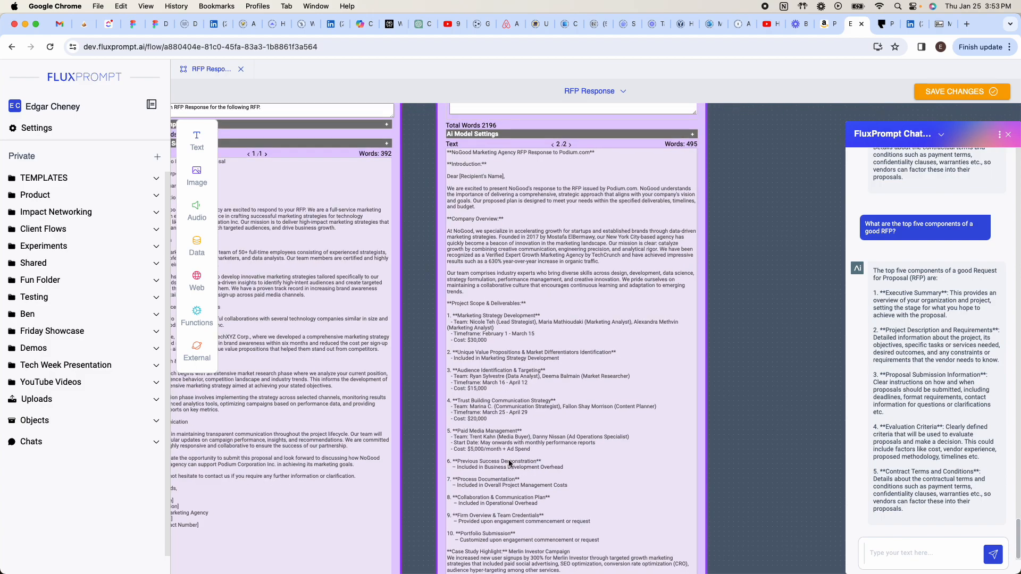
{"action": "scroll", "coordinate": [535, 441], "scroll_direction": "down", "scroll_amount": 10}
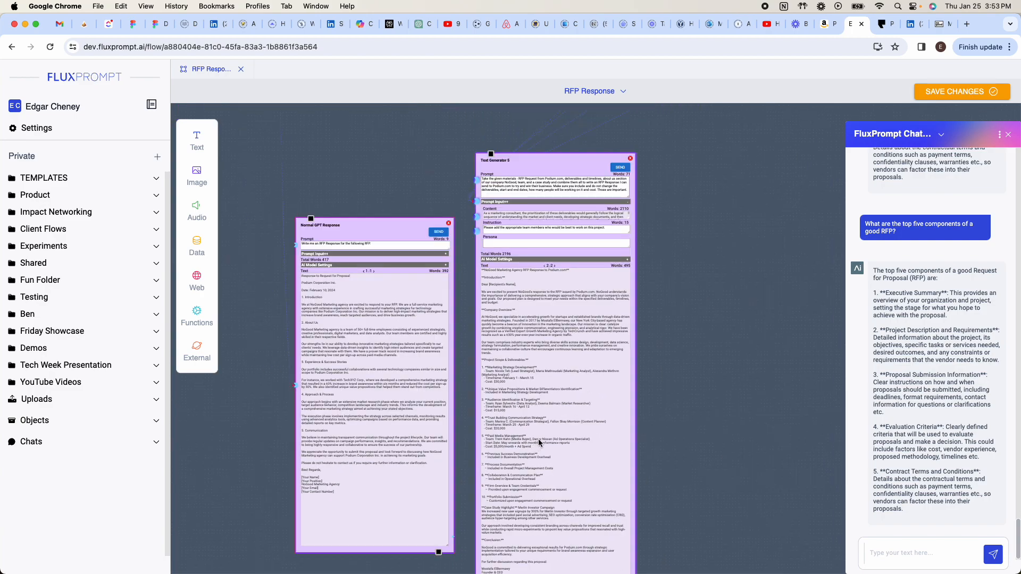
Step: Review the whole flow from the Podium RFP, Key Deliverables, Pricing and Timeline, Company Overview and Case Study nodes down to Text Generator 5
{"action": "mouse_move", "coordinate": [690, 372]}
{"action": "left_mouse_down"}
{"action": "mouse_move", "coordinate": [710, 427]}
{"action": "mouse_move", "coordinate": [696, 362]}
{"action": "left_mouse_up"}
{"action": "left_click_drag", "start_coordinate": [723, 277], "coordinate": [737, 420]}
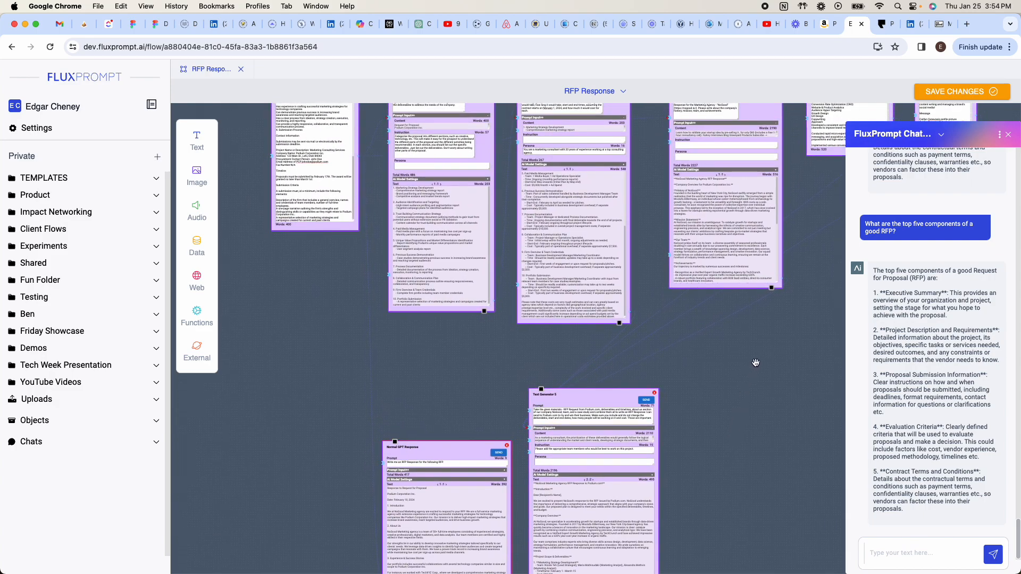
{"action": "left_click_drag", "start_coordinate": [749, 367], "coordinate": [701, 468]}
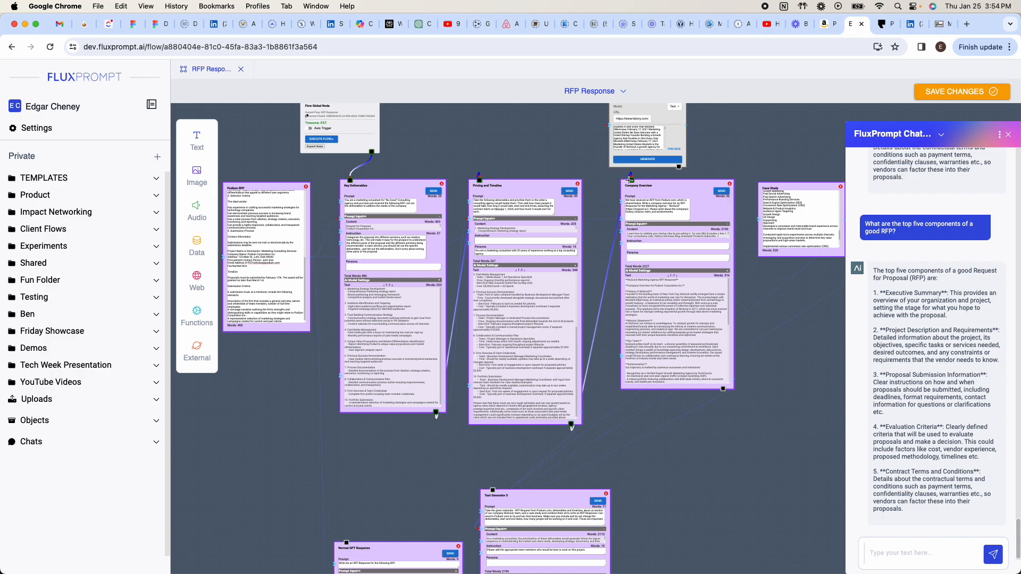
{"action": "left_click_drag", "start_coordinate": [721, 431], "coordinate": [566, 429]}
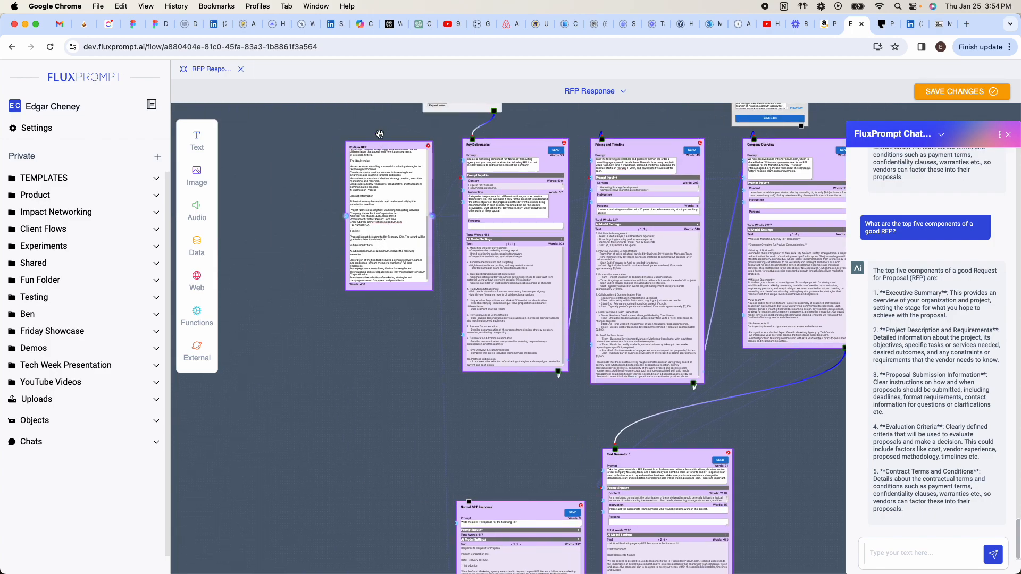
{"action": "left_click_drag", "start_coordinate": [379, 126], "coordinate": [314, 184]}
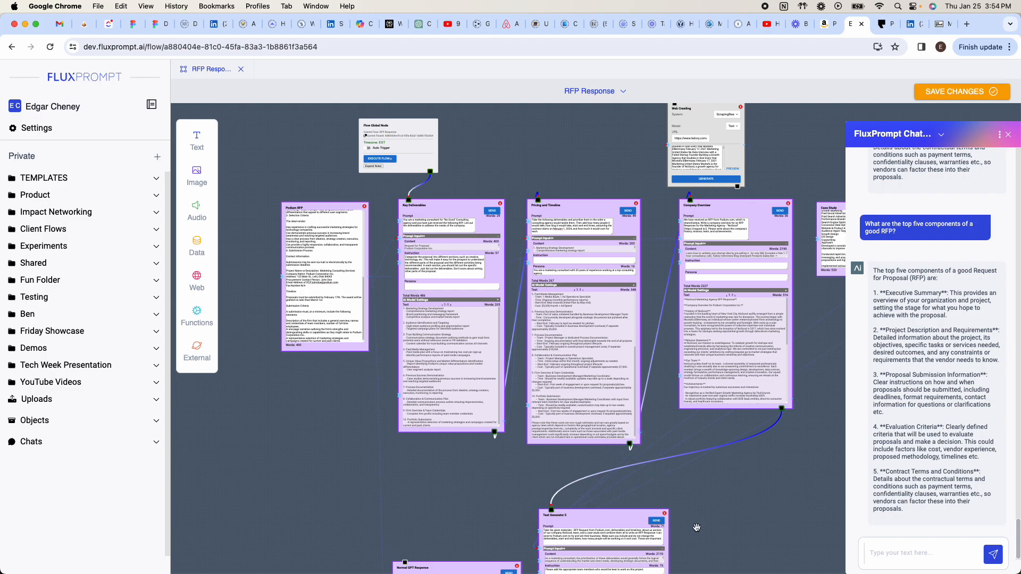
{"action": "scroll", "coordinate": [690, 517], "scroll_direction": "down", "scroll_amount": 8}
{"action": "scroll", "coordinate": [690, 518], "scroll_direction": "right", "scroll_amount": 3}
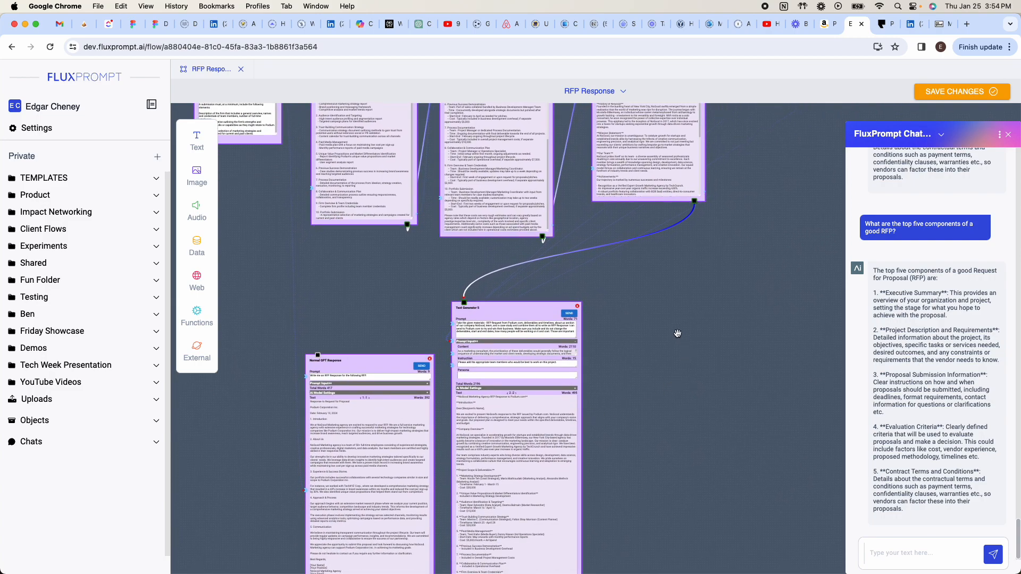
{"action": "left_click_drag", "start_coordinate": [681, 340], "coordinate": [666, 453]}
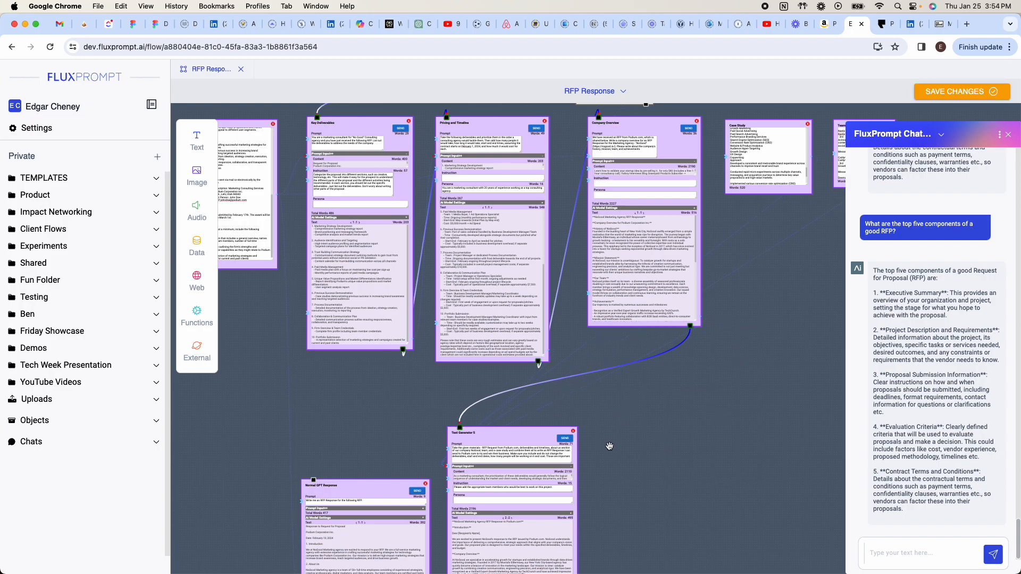
{"action": "scroll", "coordinate": [533, 422], "scroll_direction": "down", "scroll_amount": 7}
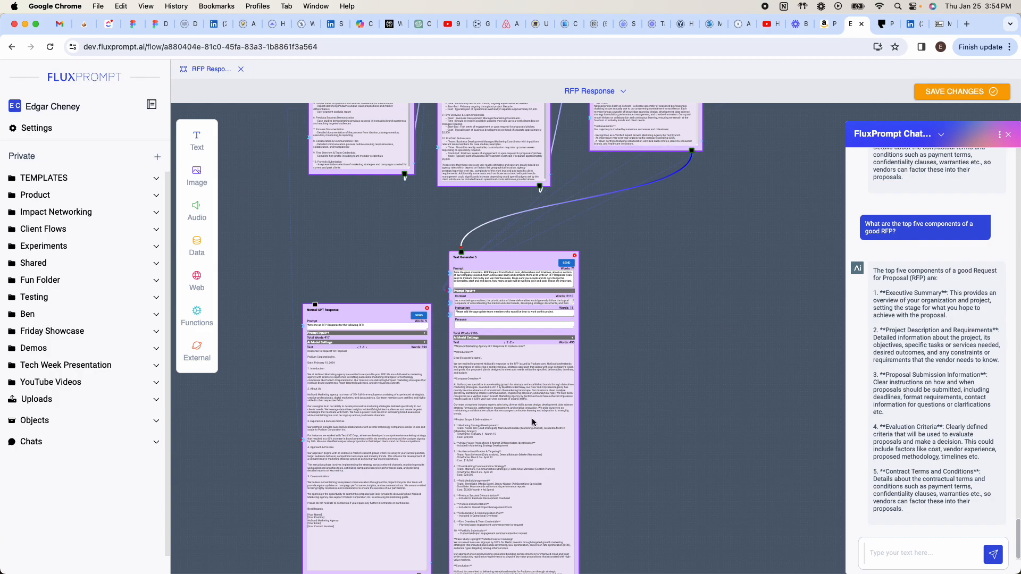
{"action": "left_click_drag", "start_coordinate": [646, 371], "coordinate": [660, 451]}
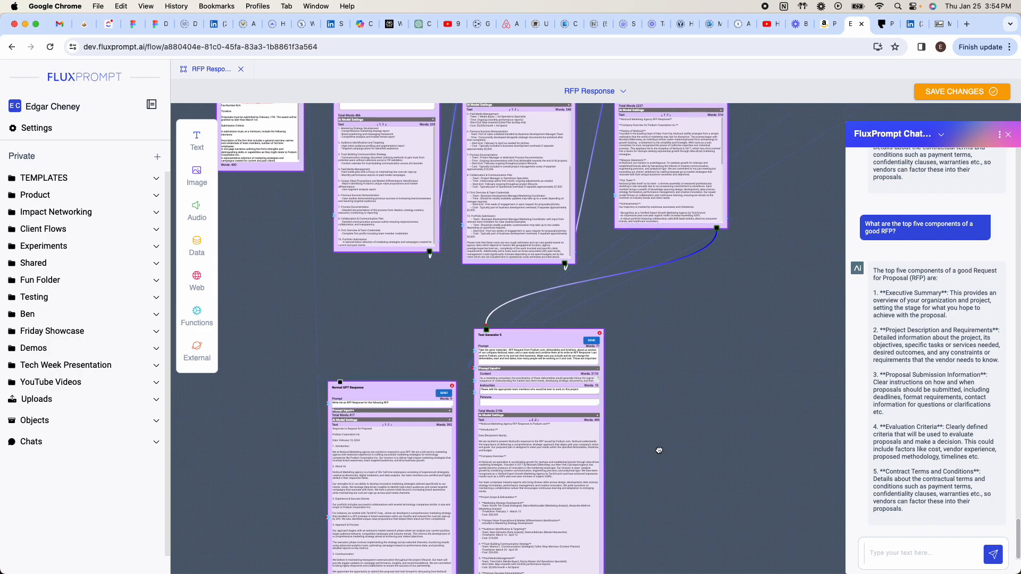